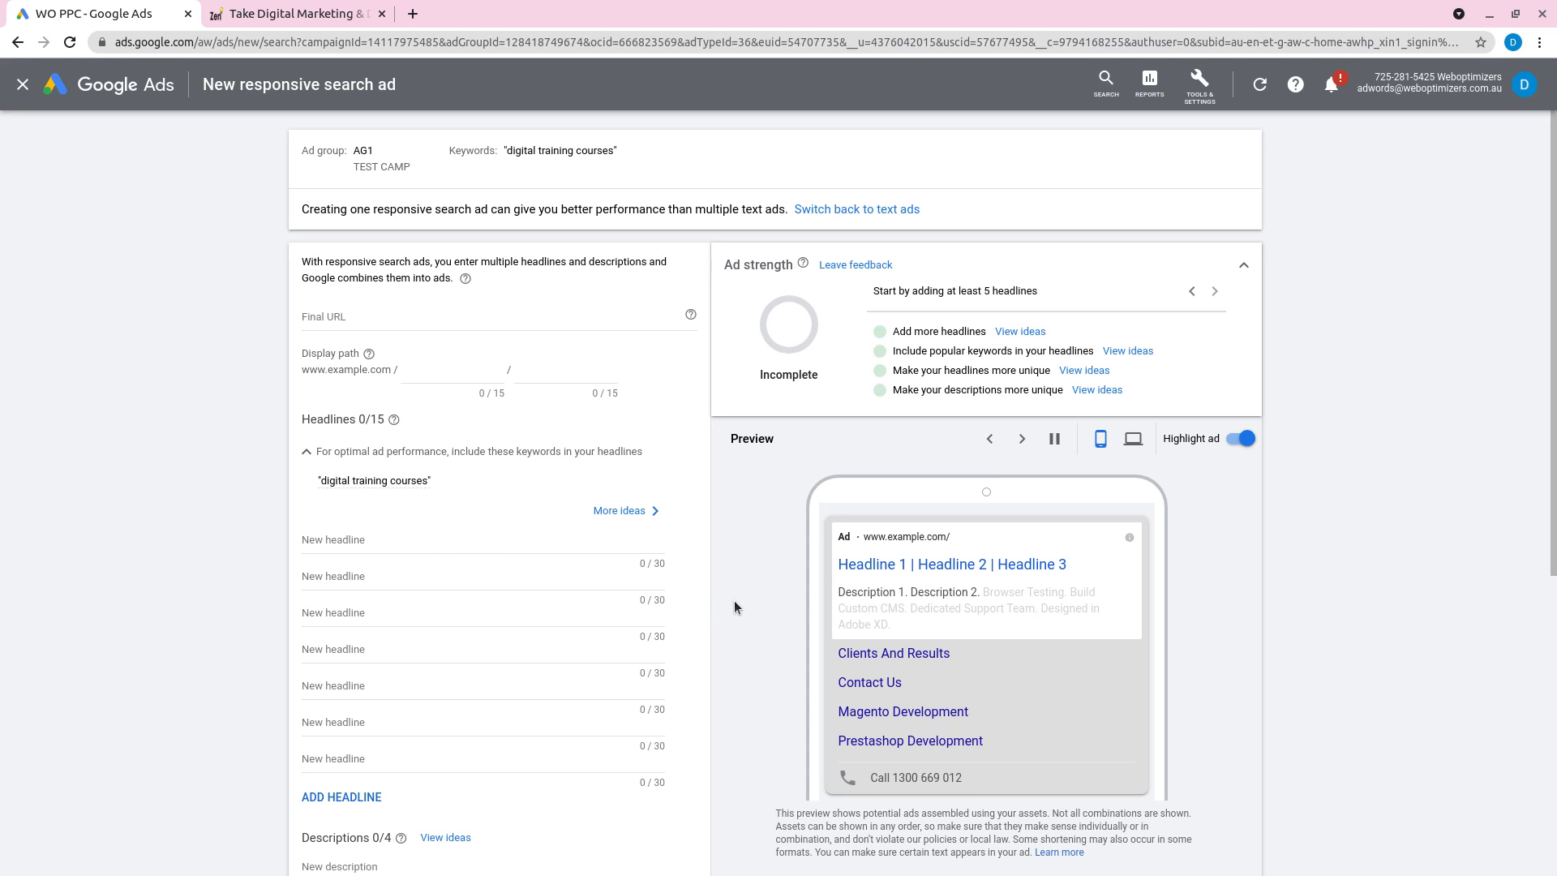
scroll(738, 590, "down", 1)
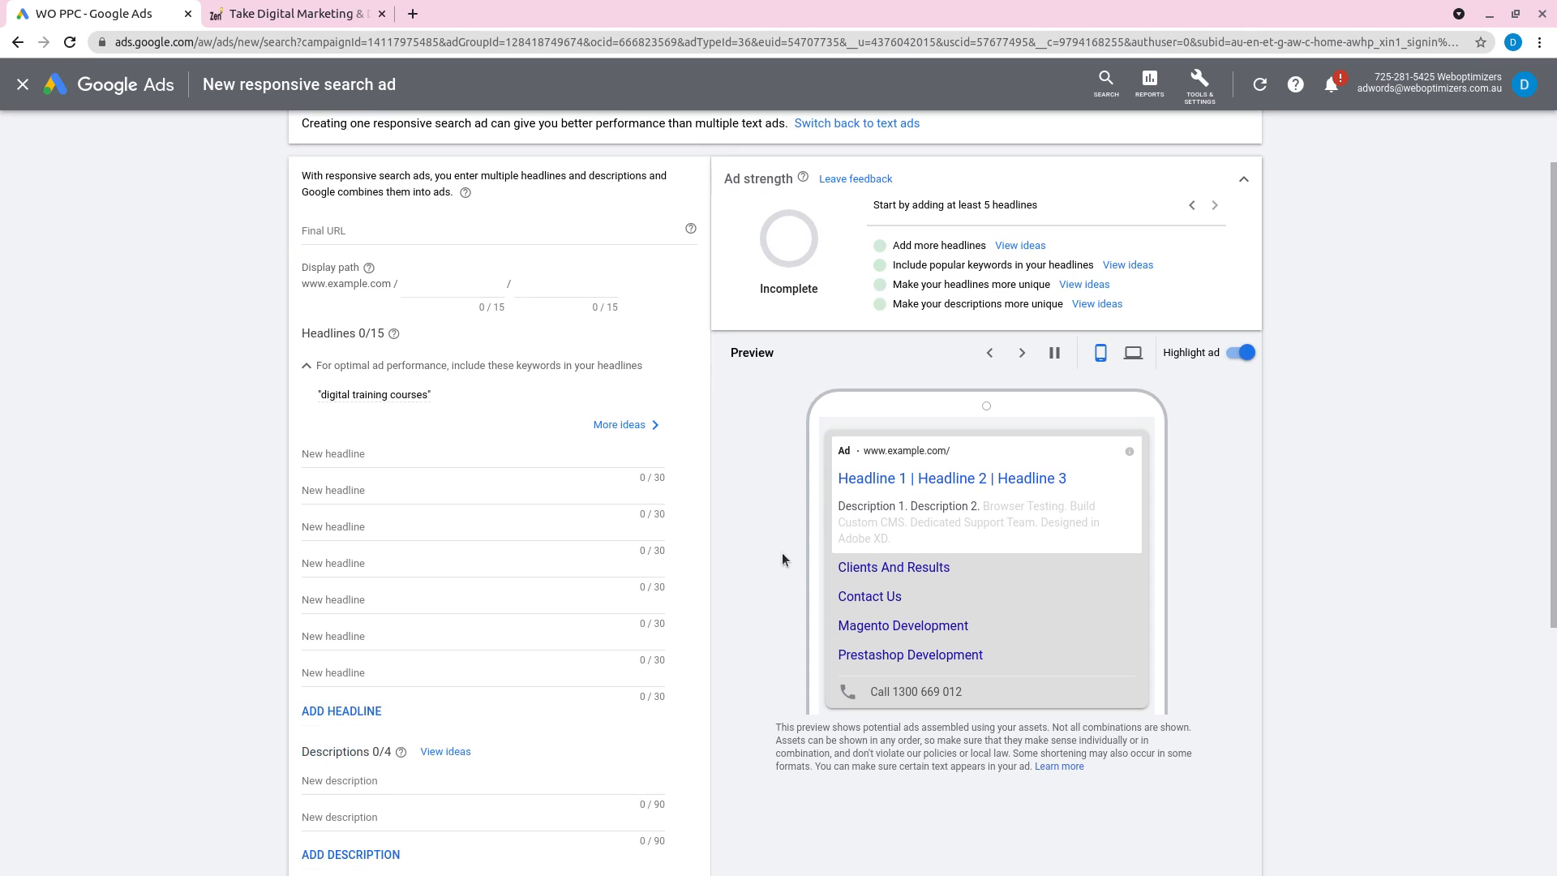
scroll(659, 713, "down", 4)
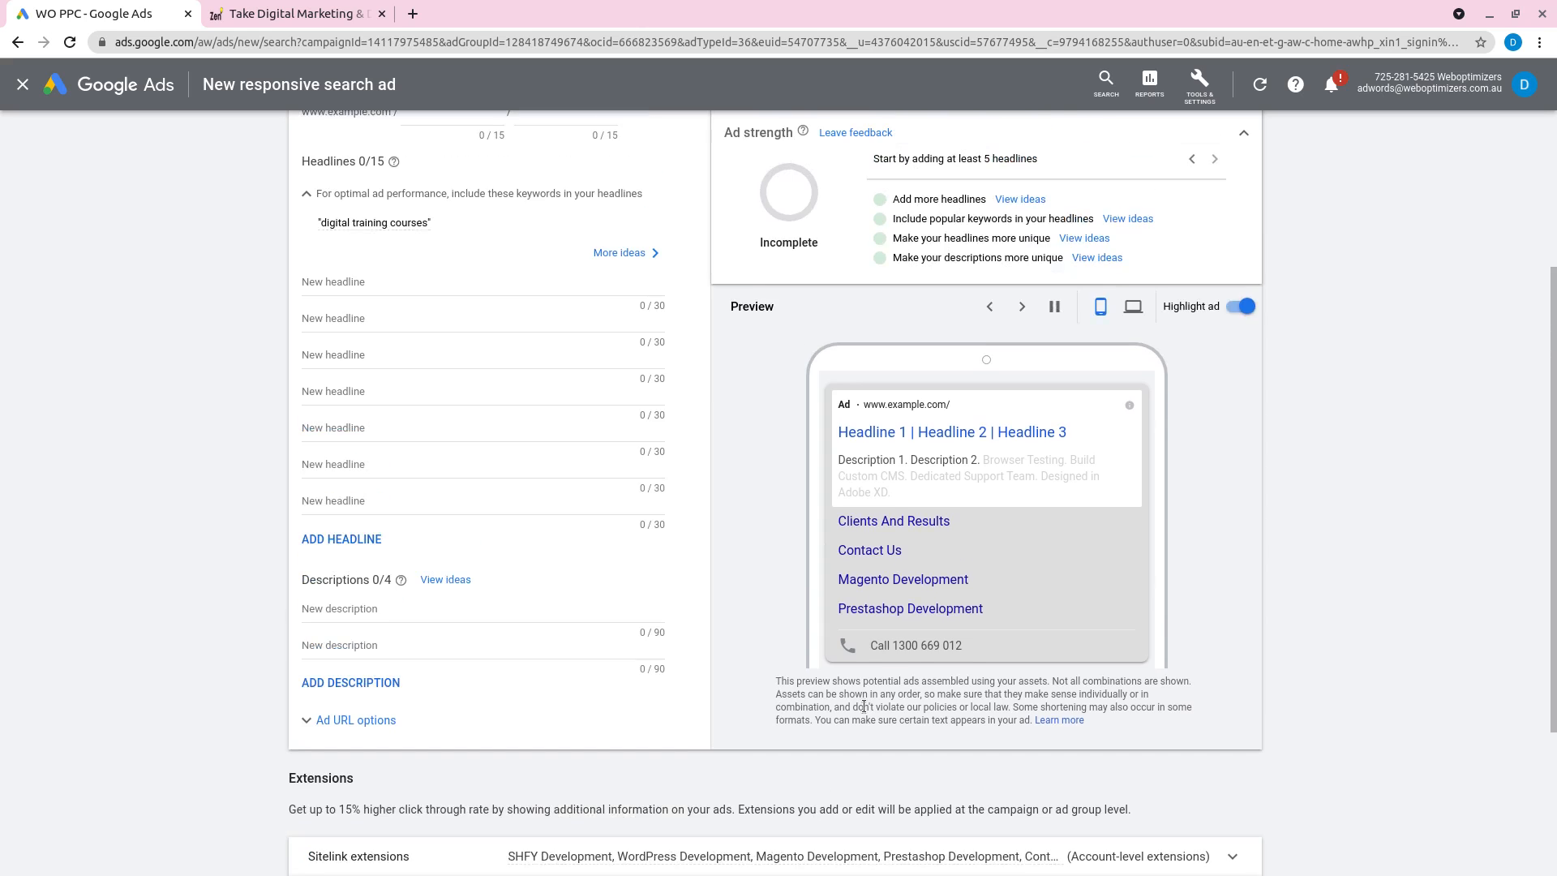
scroll(681, 798, "up", 2)
scroll(681, 801, "up", 1)
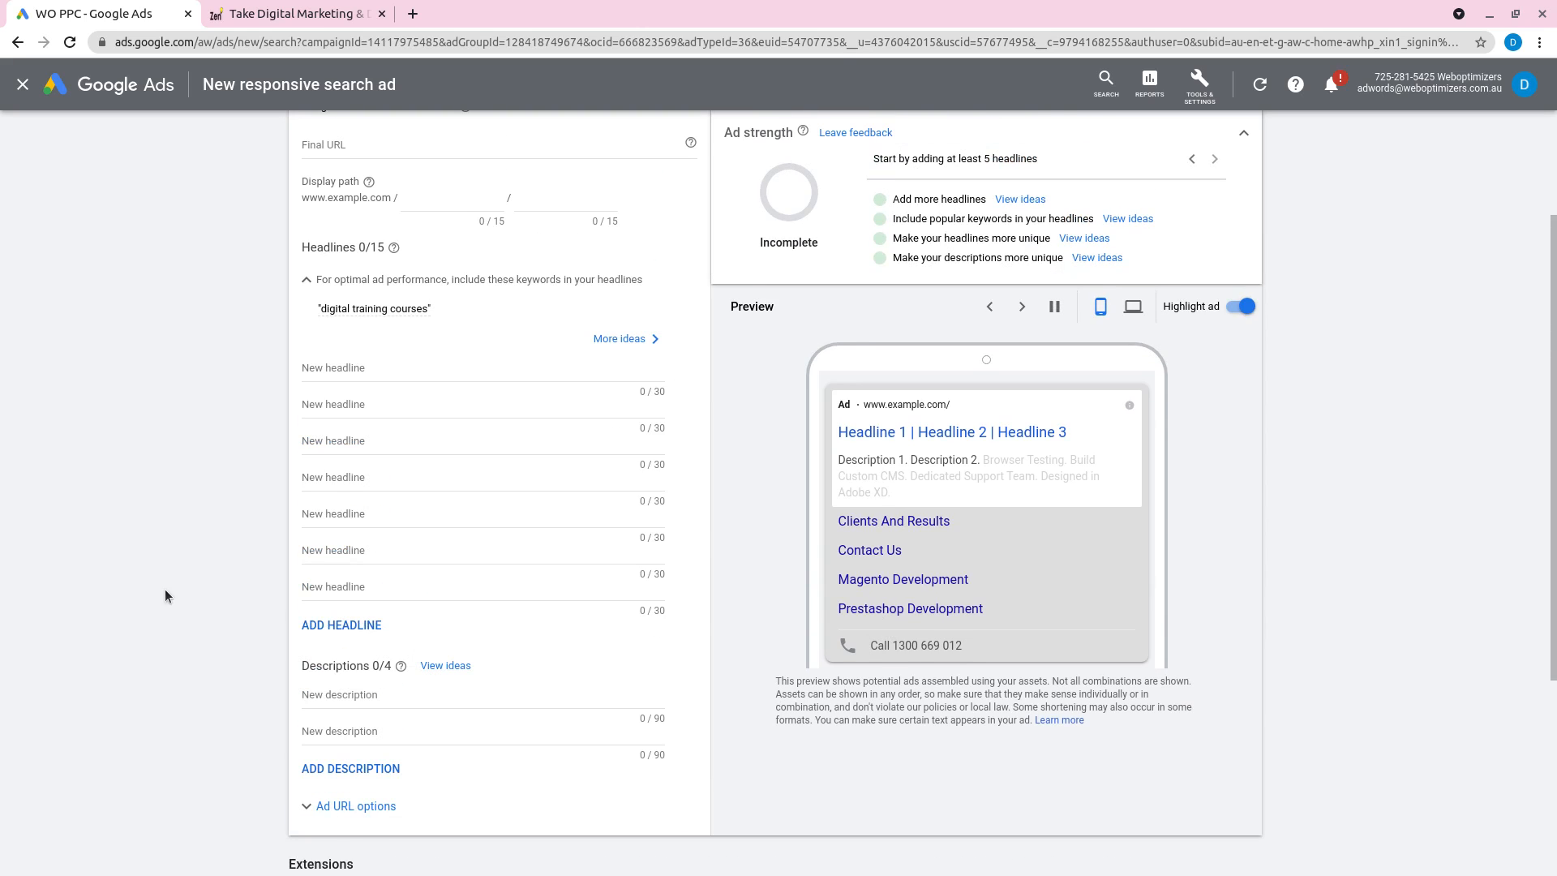
scroll(188, 572, "up", 2)
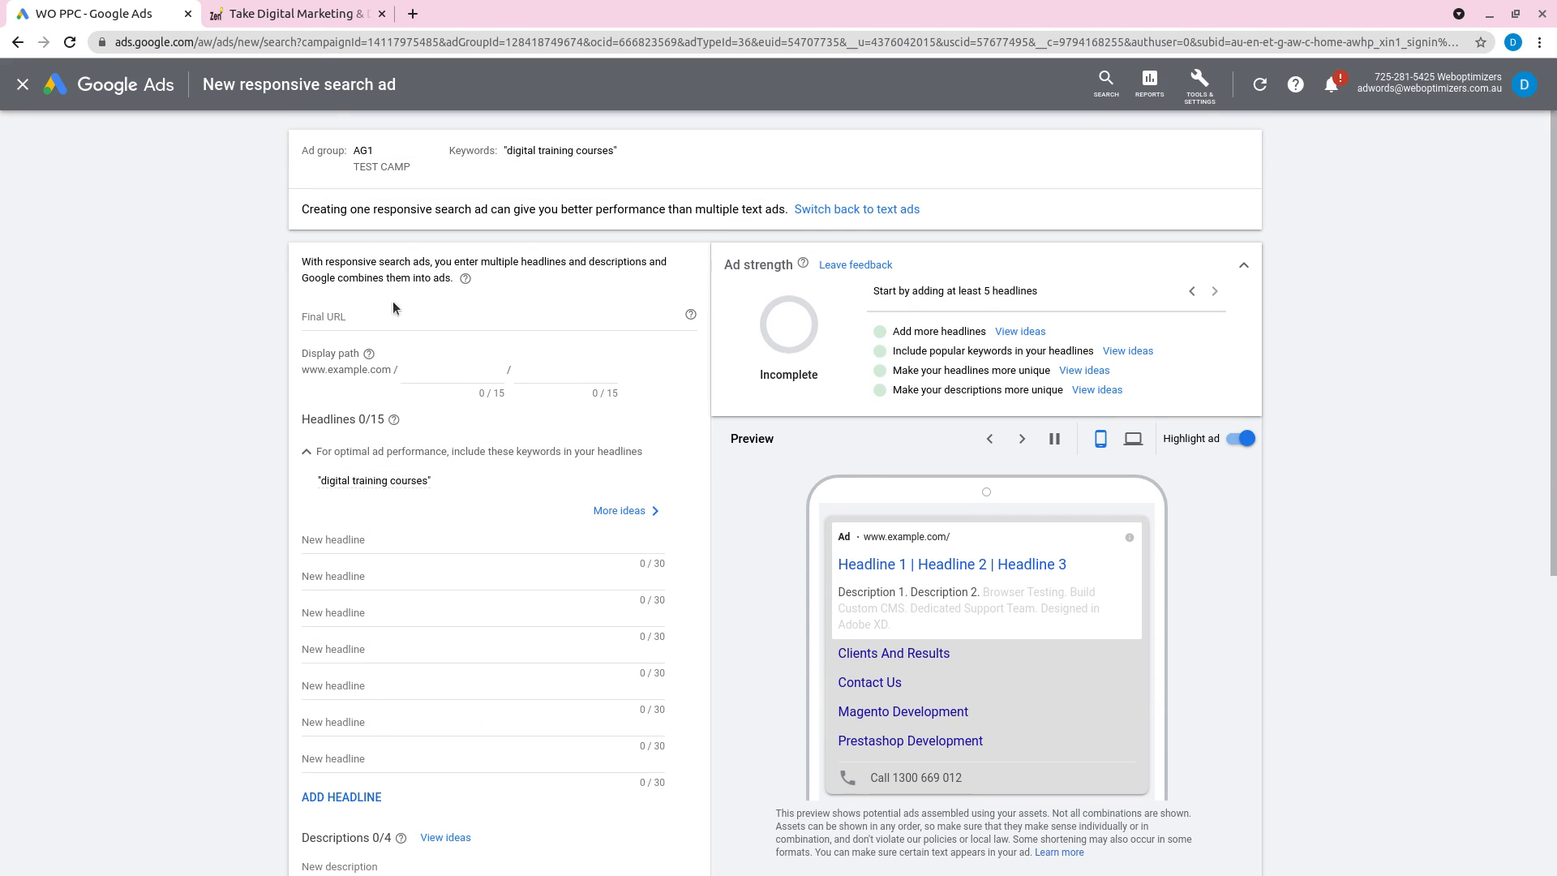
Switch to the Zen Academy website, open its Courses page and copy the page's address
left_click(293, 14)
left_click(517, 99)
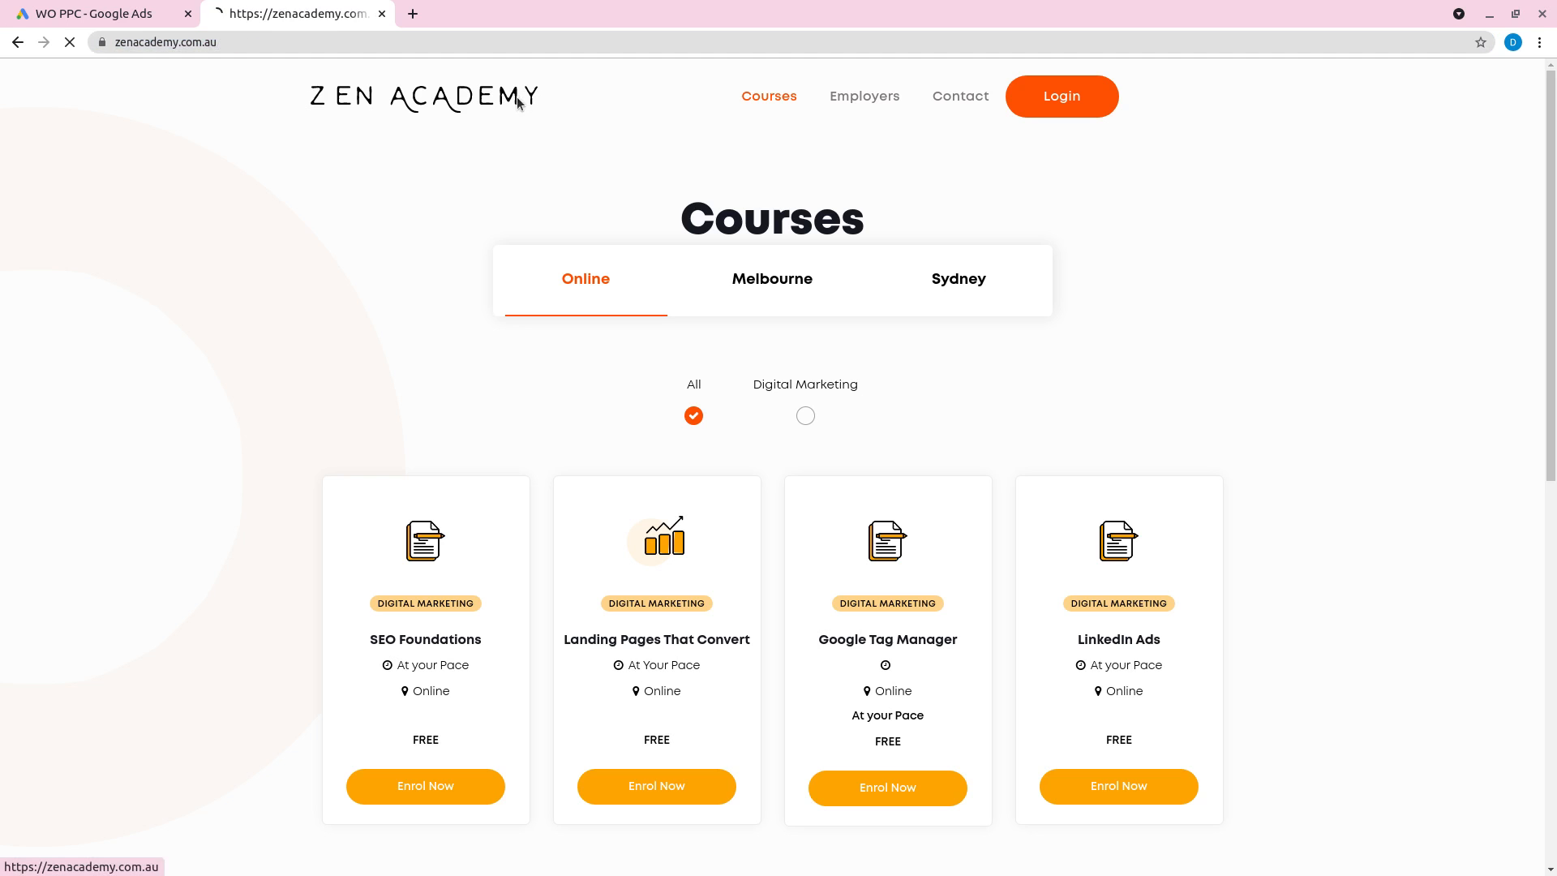
left_click(747, 98)
left_click(304, 49)
key("ctrl+c")
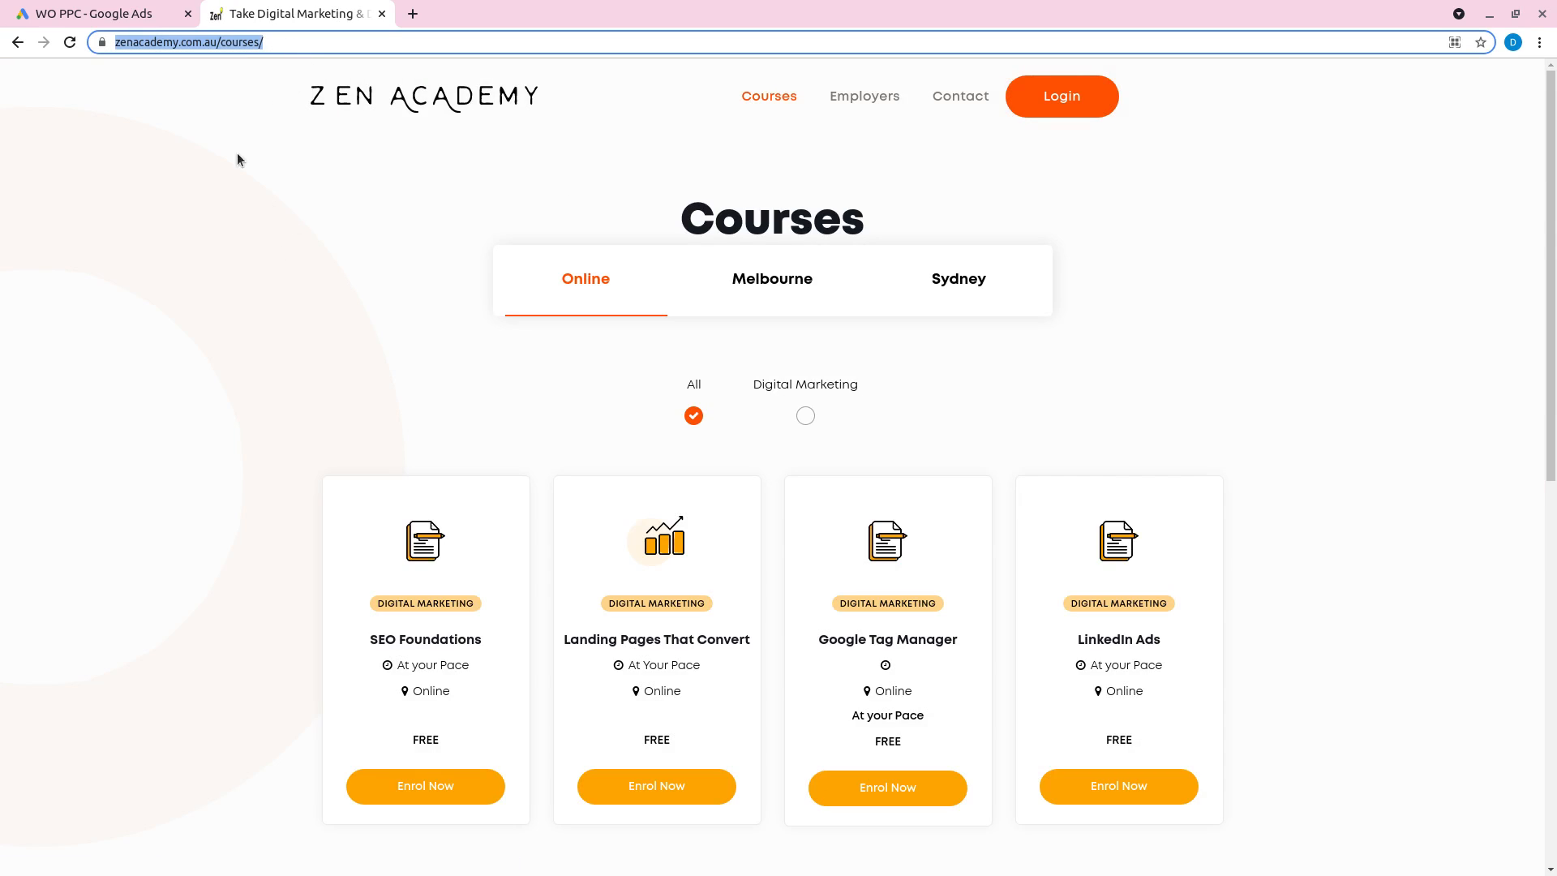
key("ctrl+shift+Tab")
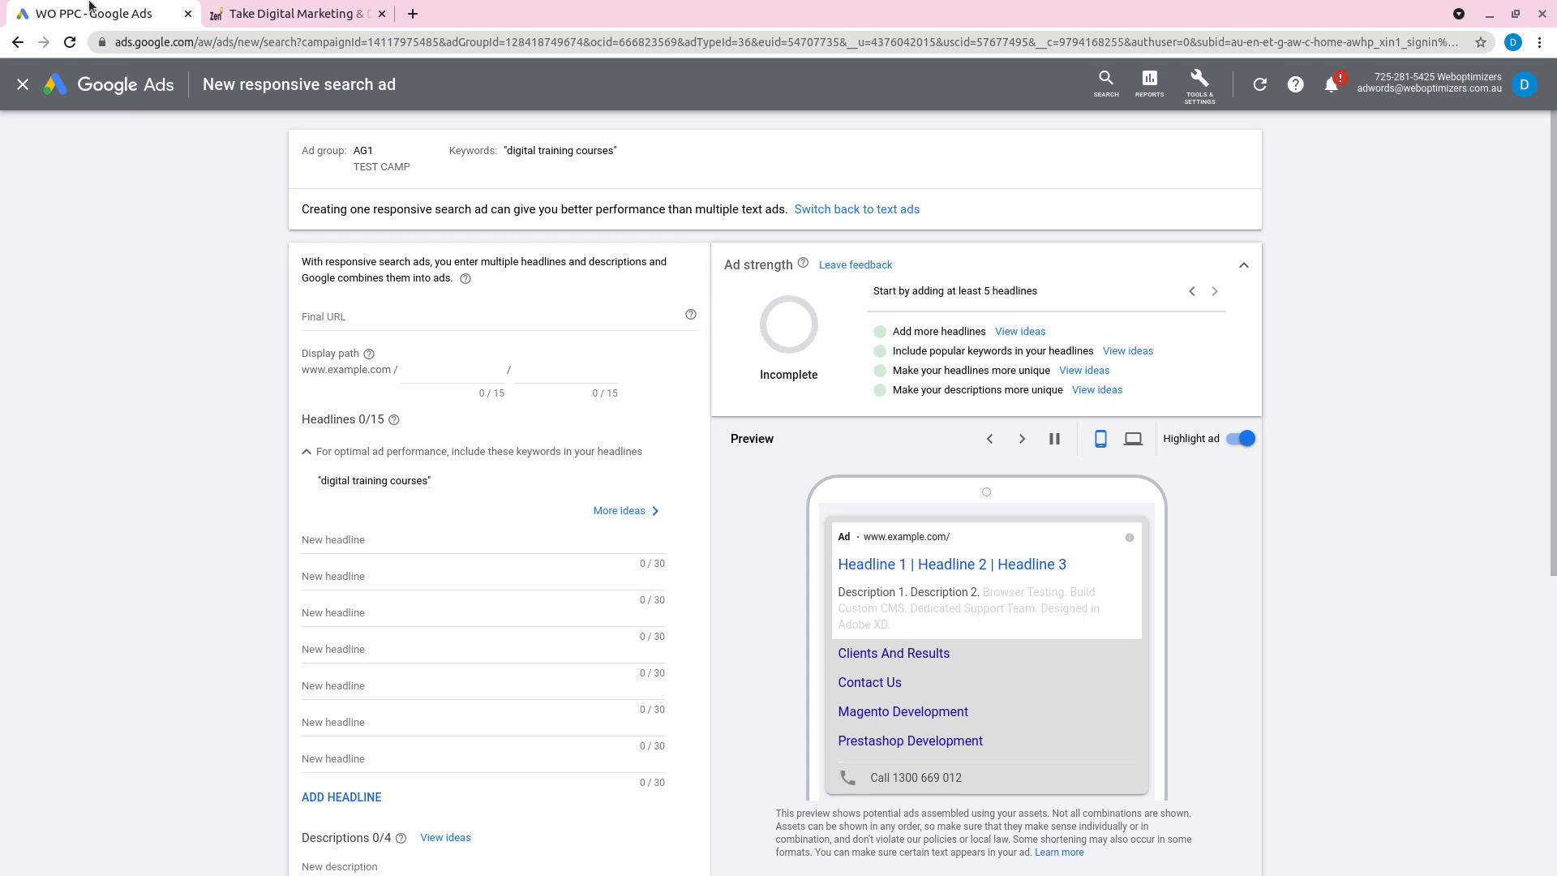
left_click(336, 320)
key("ctrl+v")
left_click(211, 380)
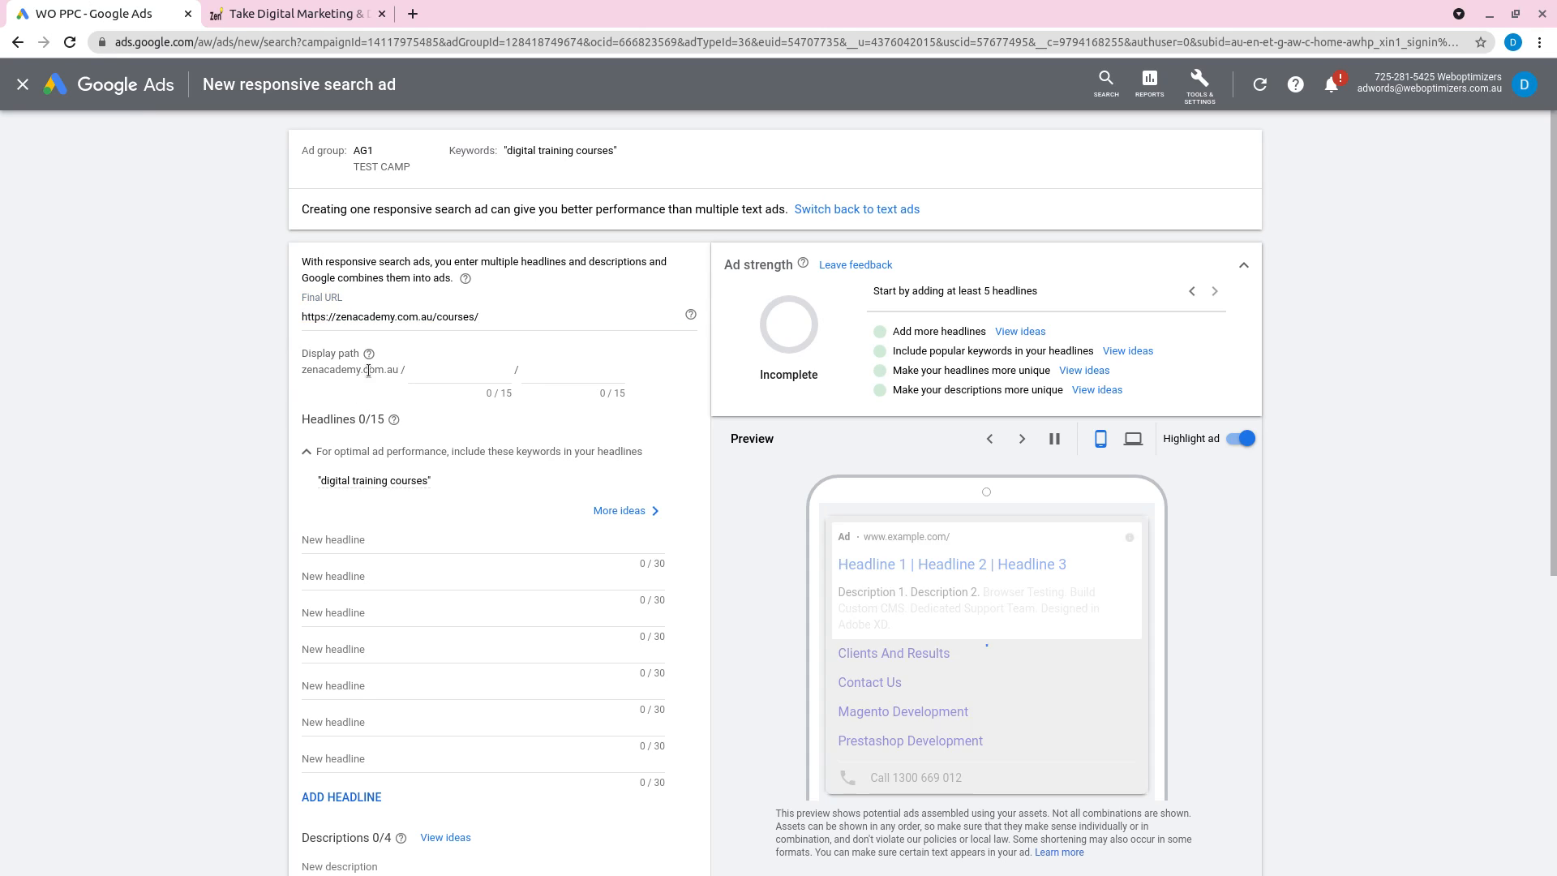
Set the first part of the ad's display path to "courses"
mouse_move(368, 355)
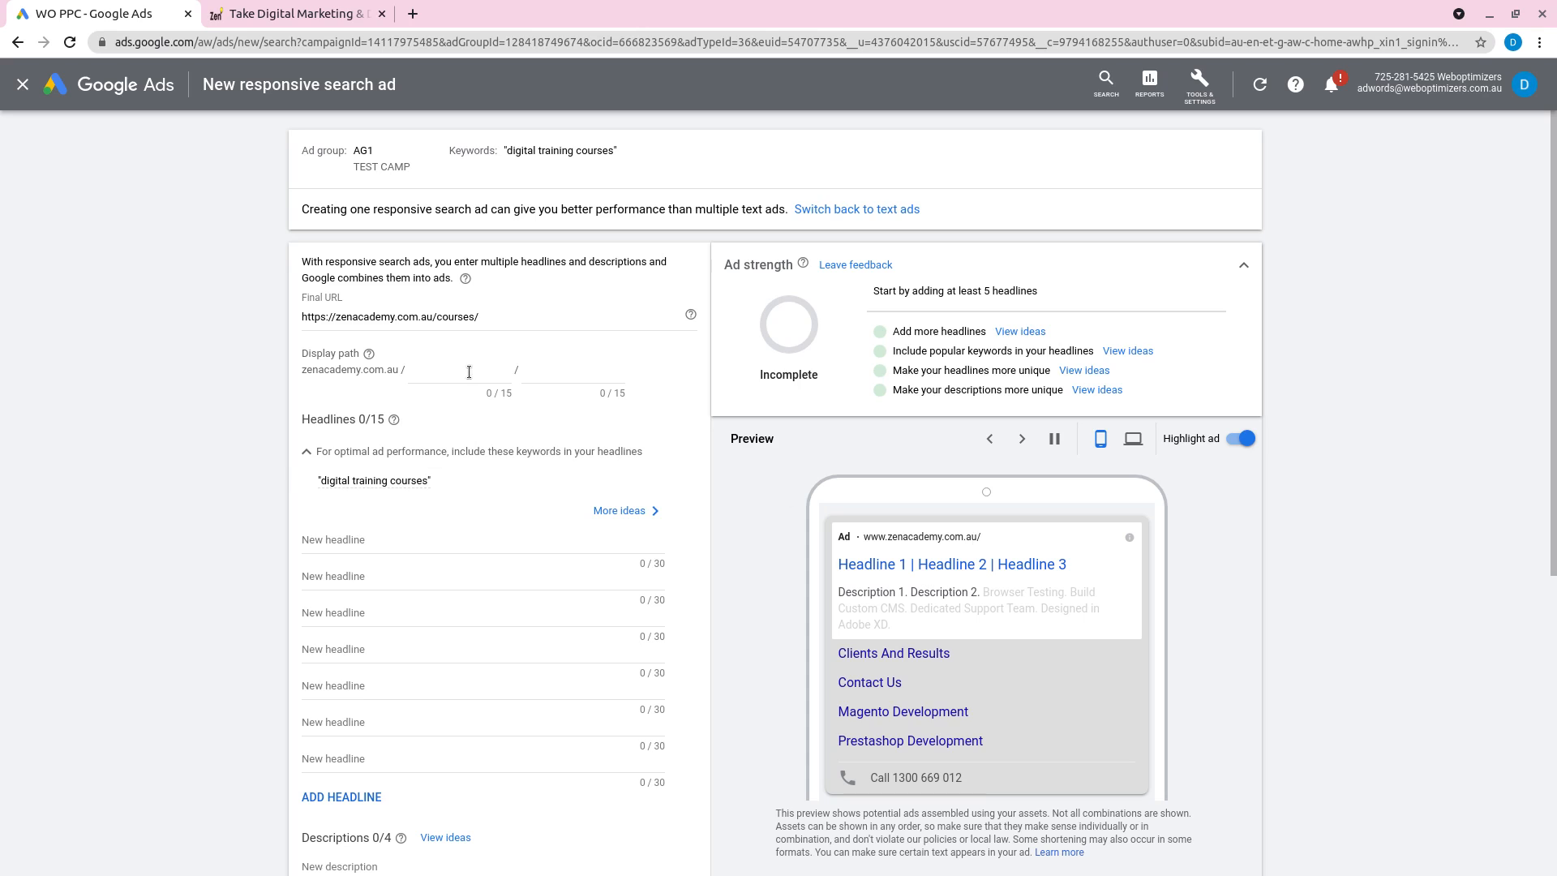
left_click(460, 369)
type("courses")
left_click(245, 348)
Enter "Free Digital Marketing Courses" as the ad's first headline
scroll(177, 541, "down", 2)
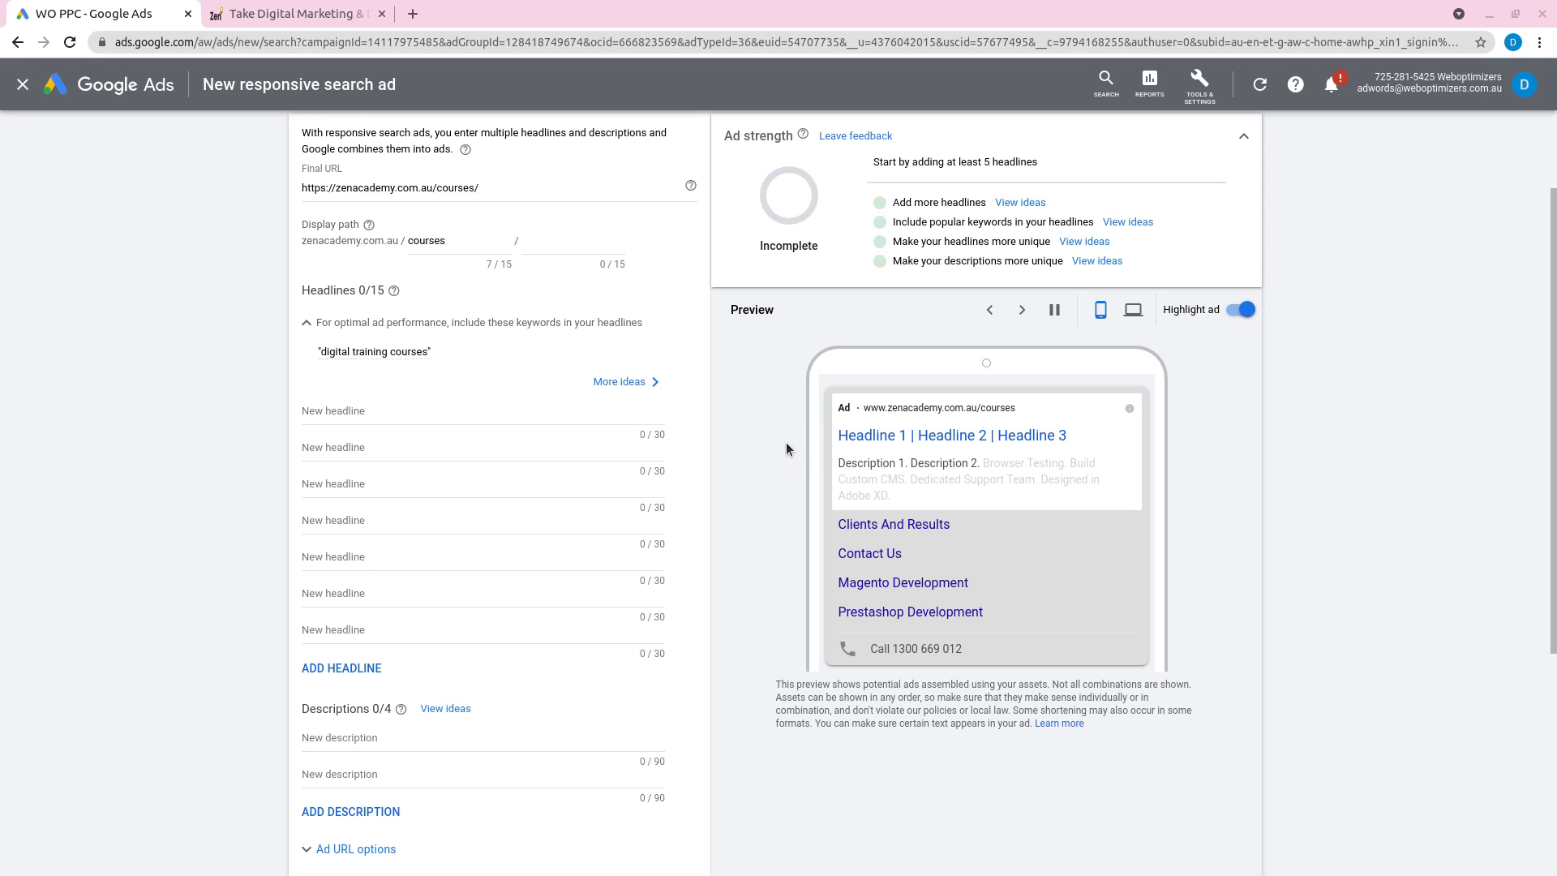
left_click(335, 410)
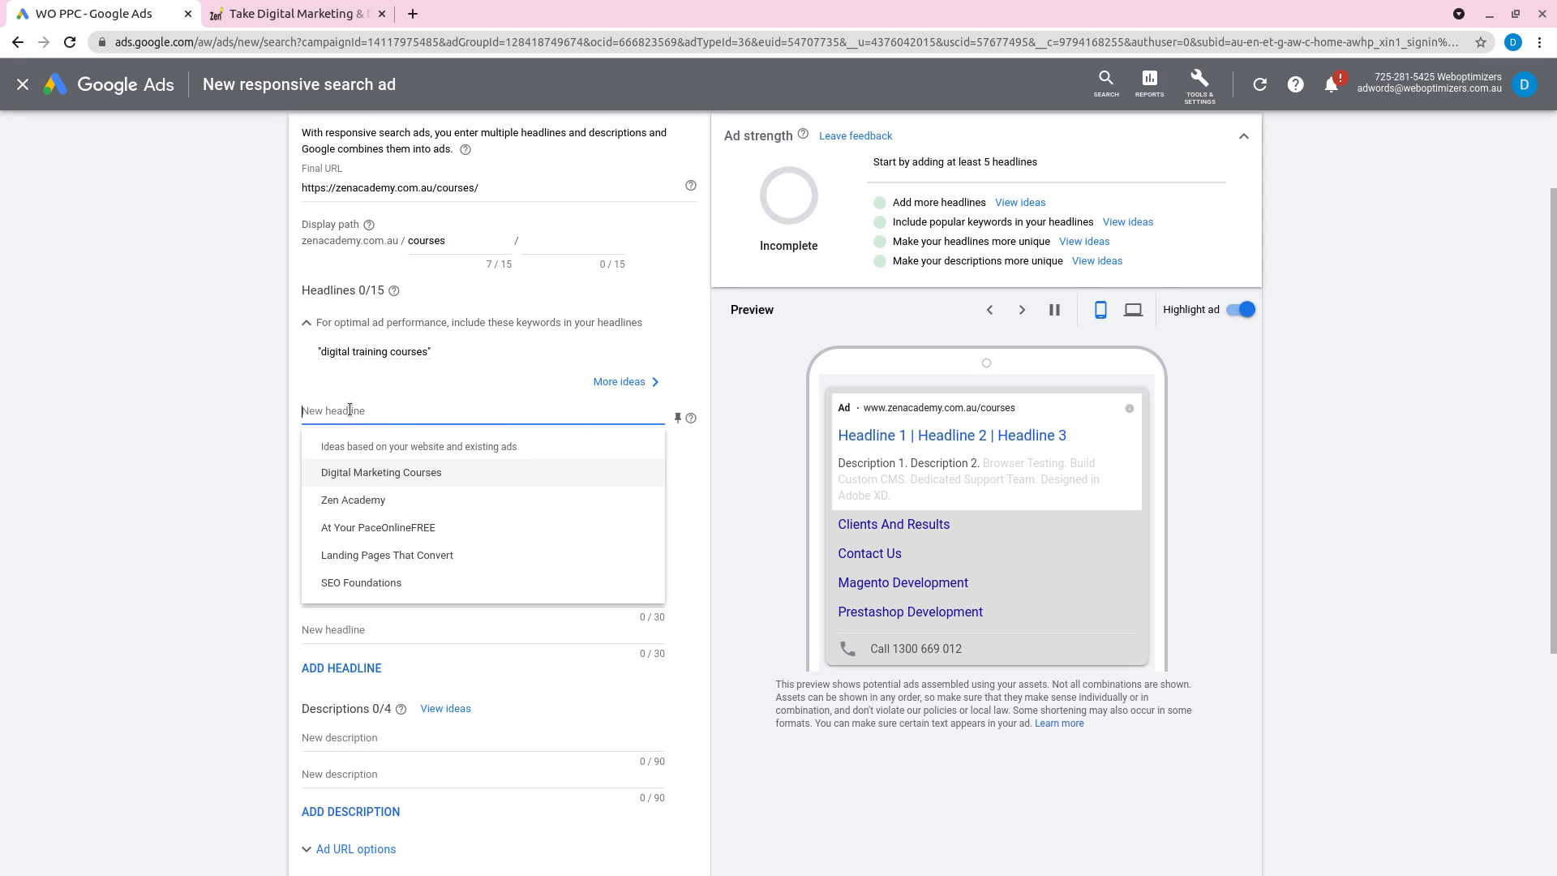
left_click(234, 419)
left_click(368, 412)
type("Free Digit")
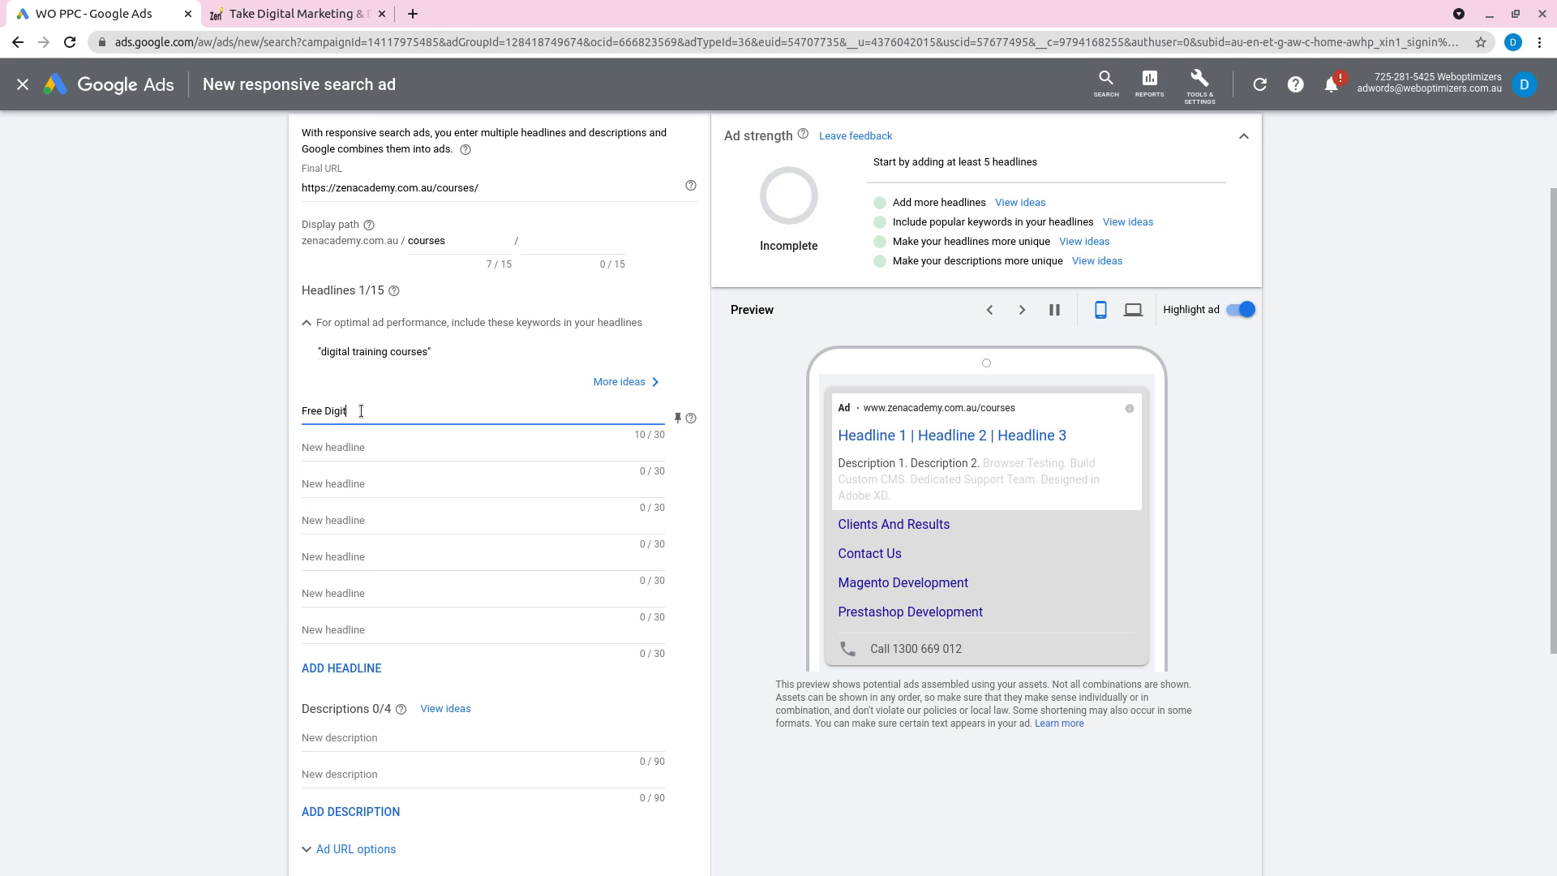
type("al Marketing Copur")
type("urses")
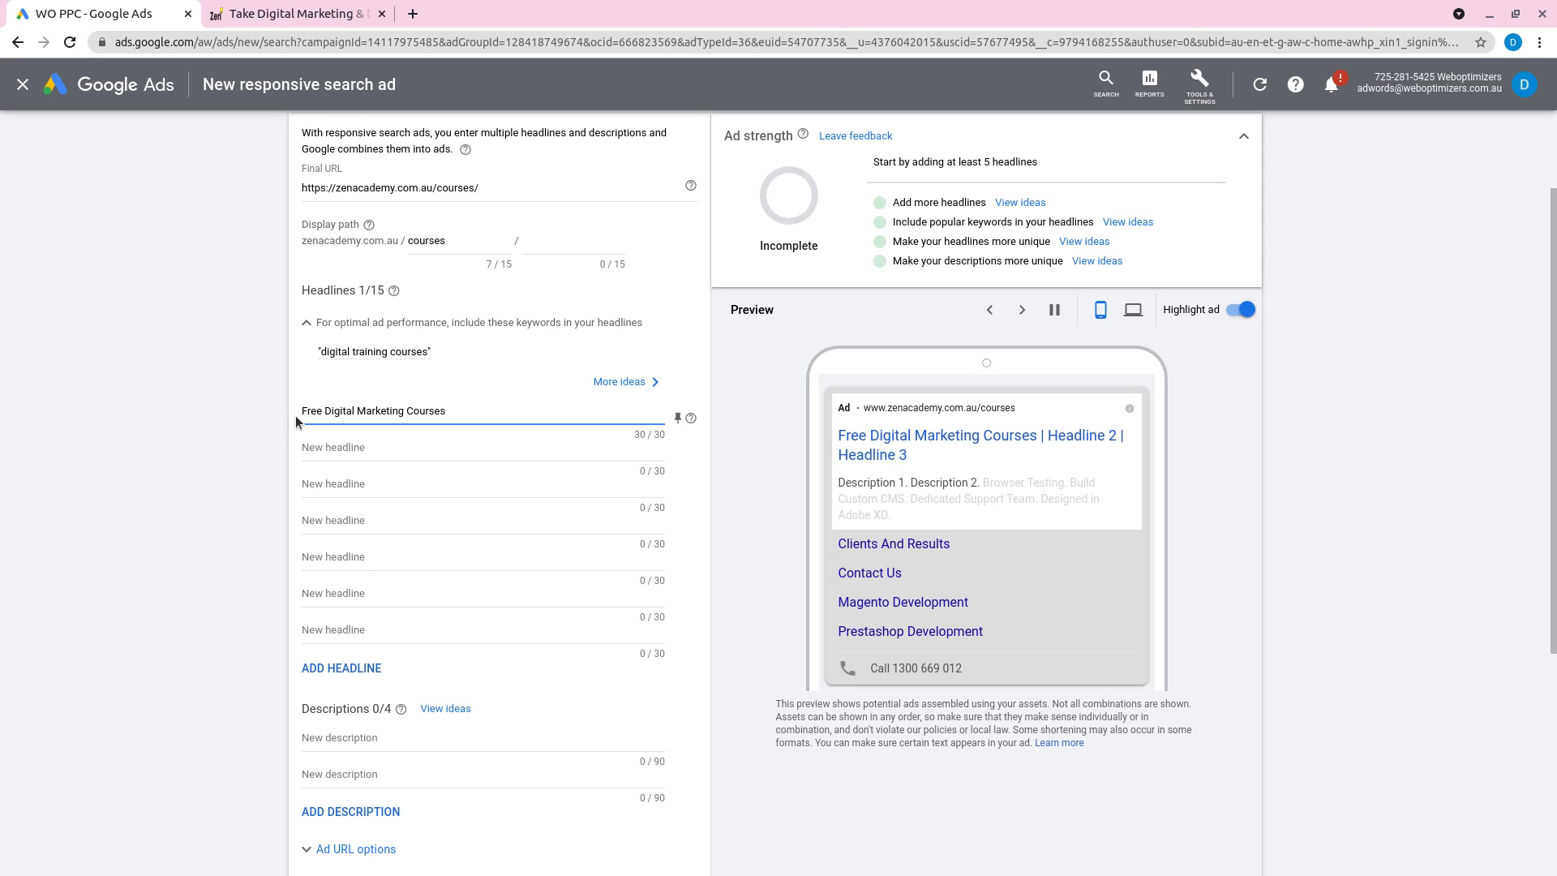
left_click(400, 446)
left_click(139, 444)
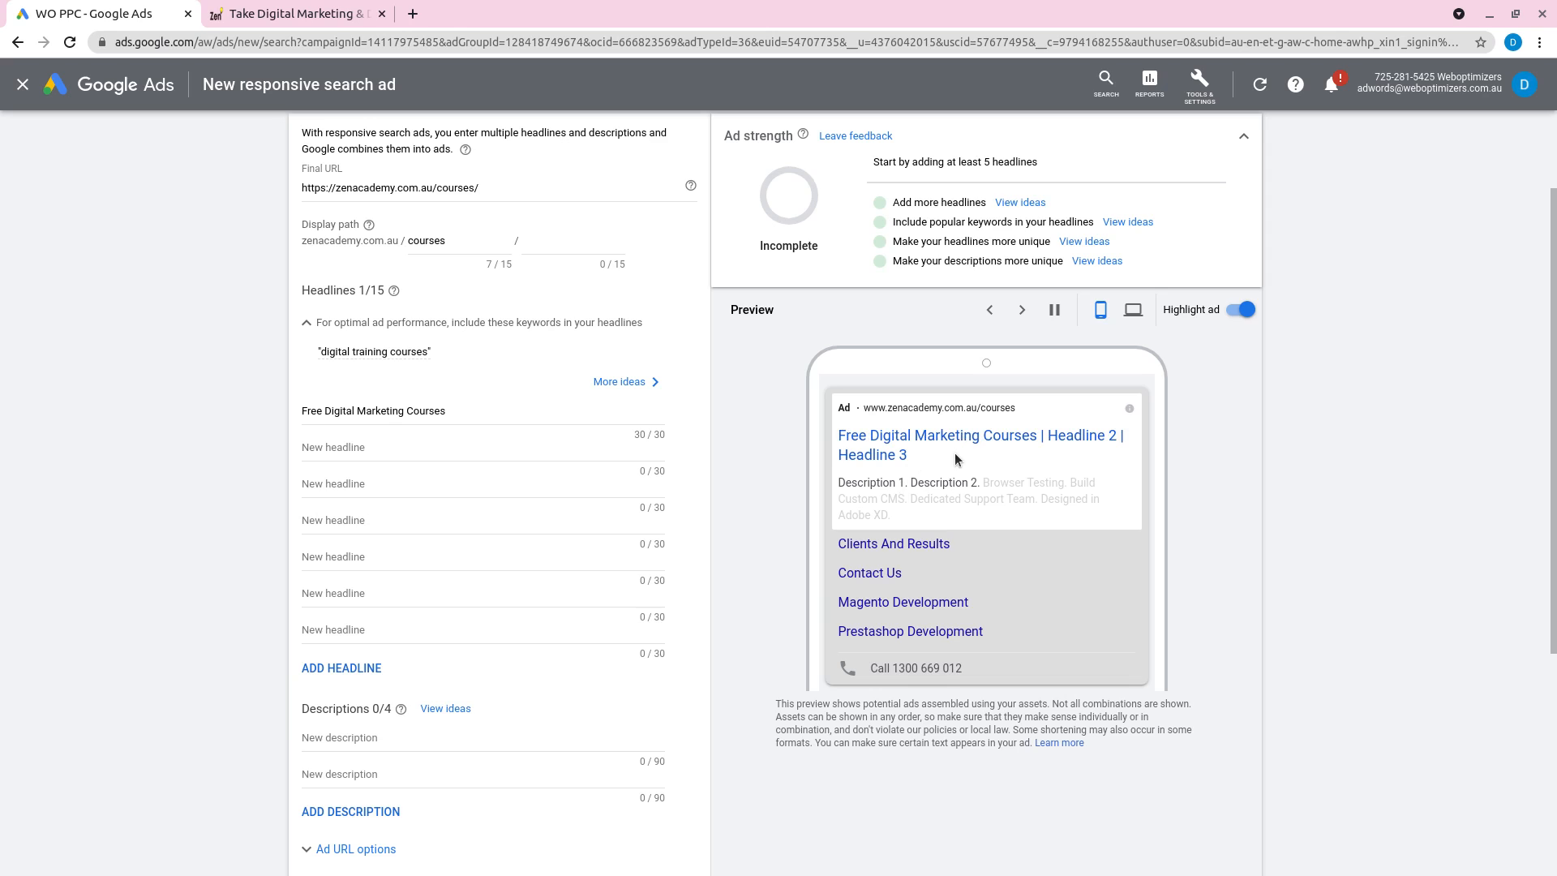
Enter "Be Job Ready In Marketing" as the ad's second headline
left_click(382, 447)
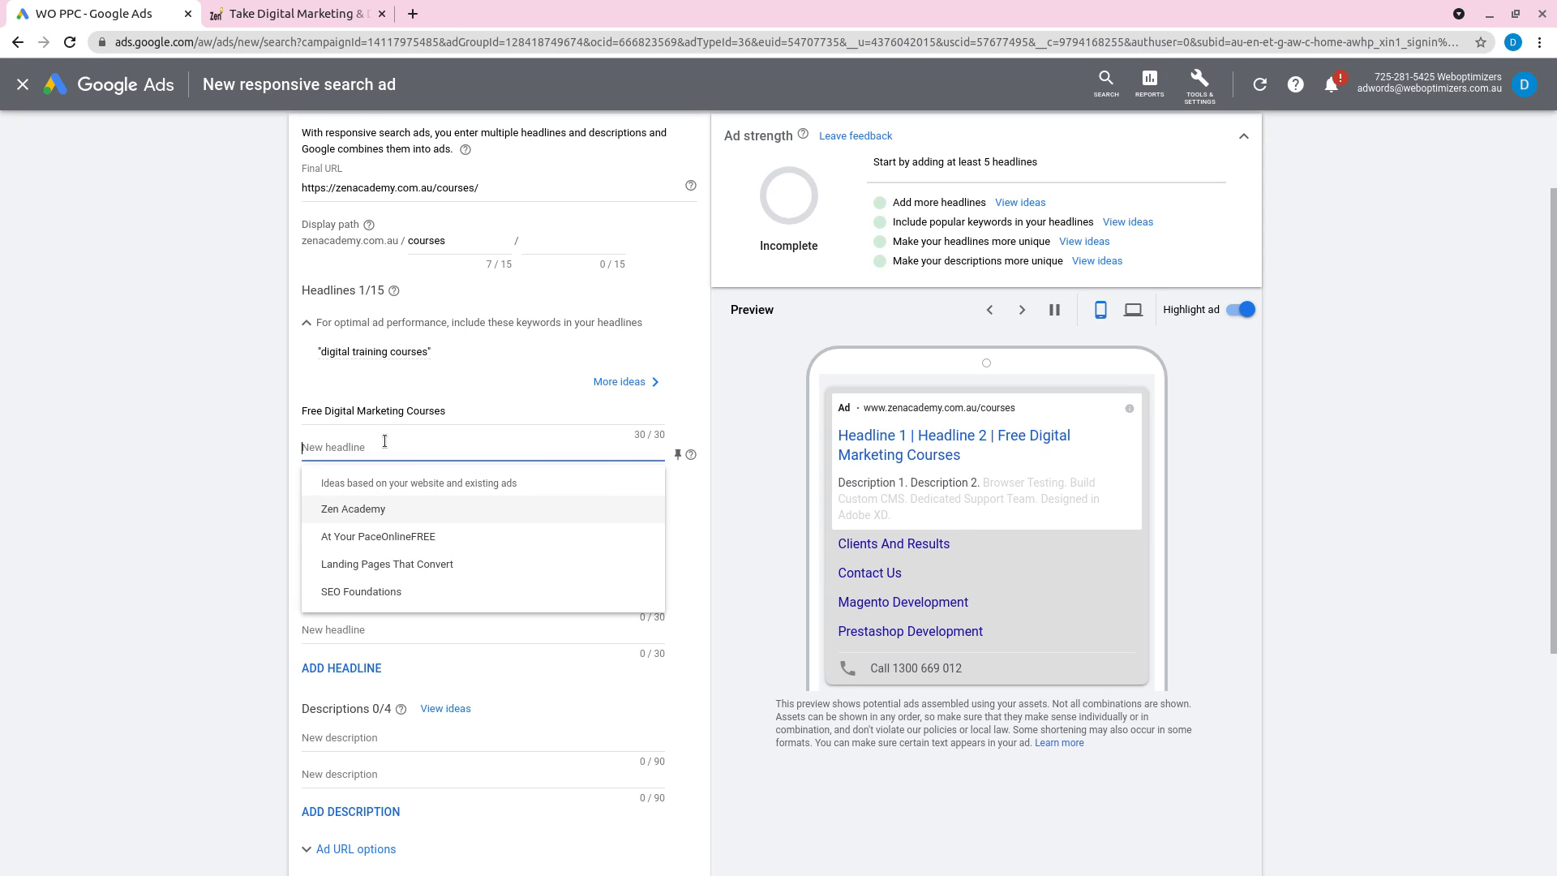
type("Be J")
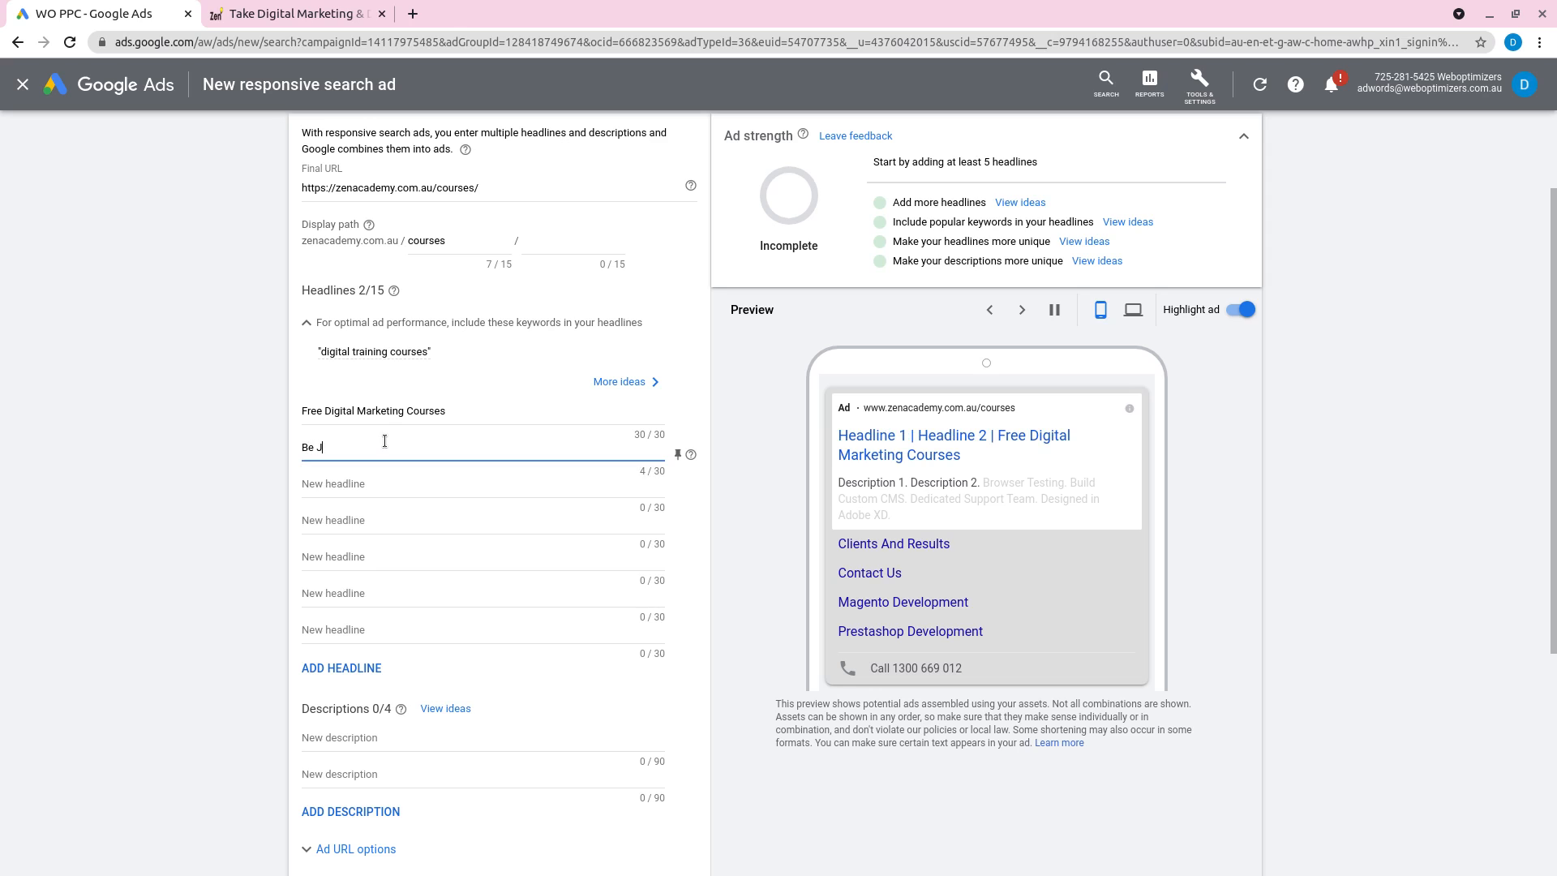
type("ob Ready IN")
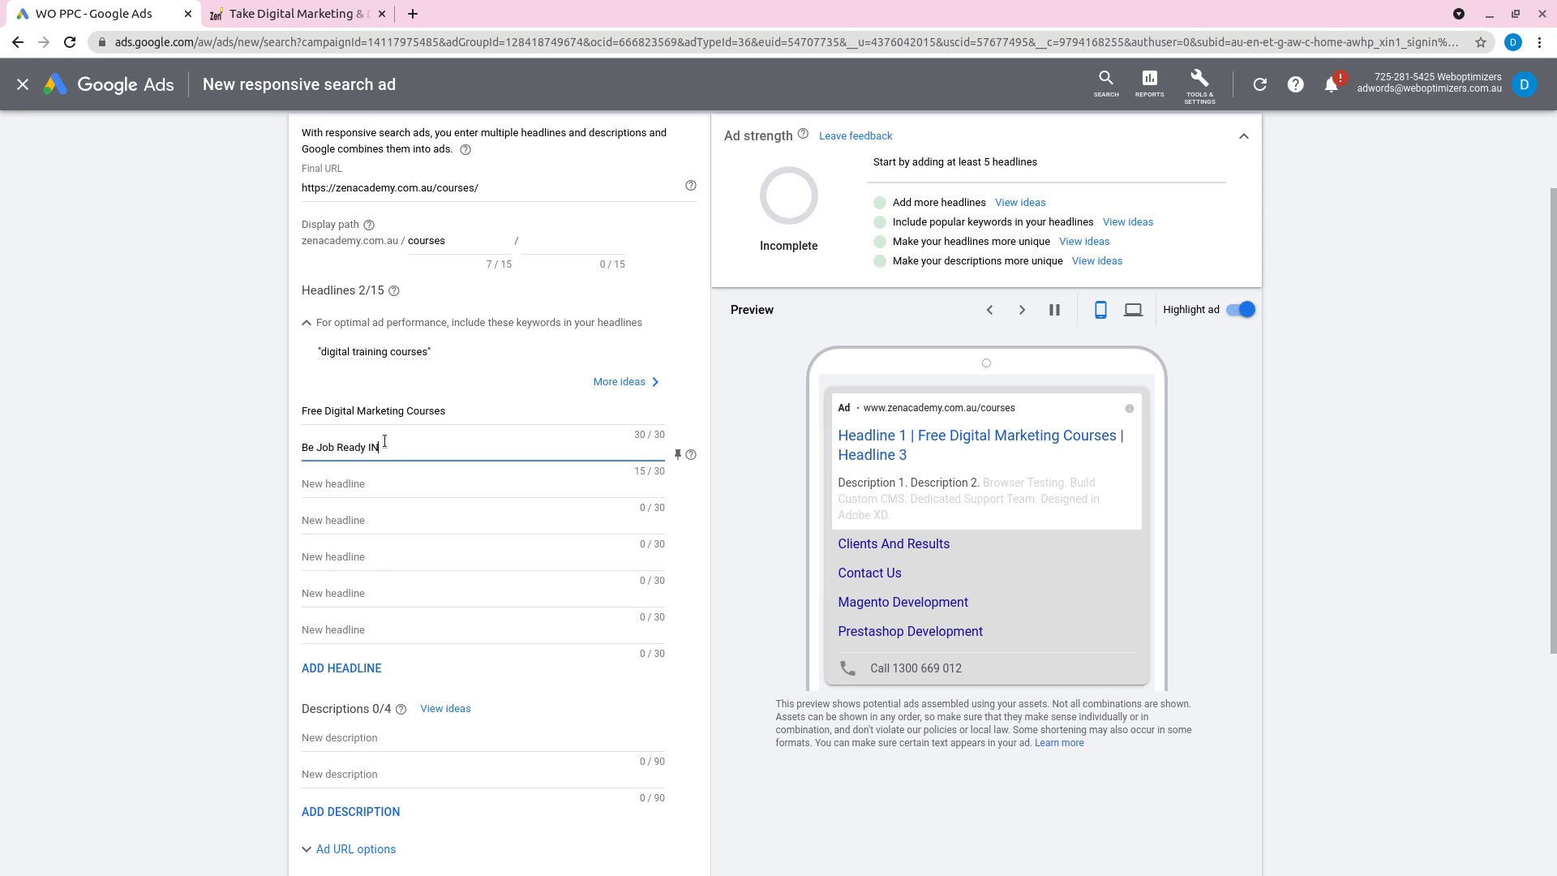
key("BackSpace")
type("n Marketing")
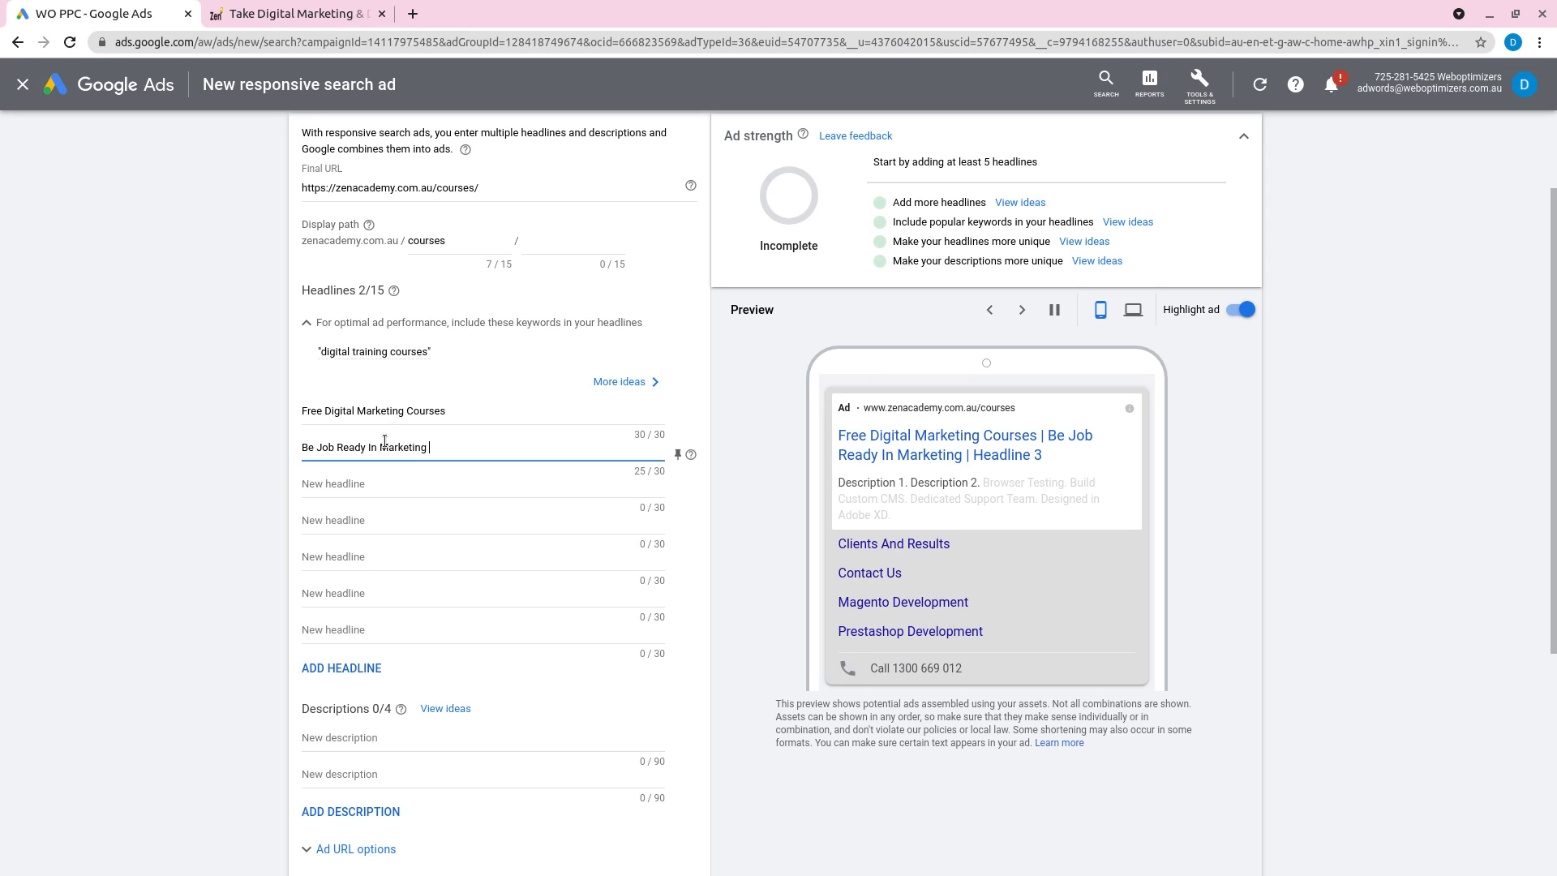
type(" in 30 Days")
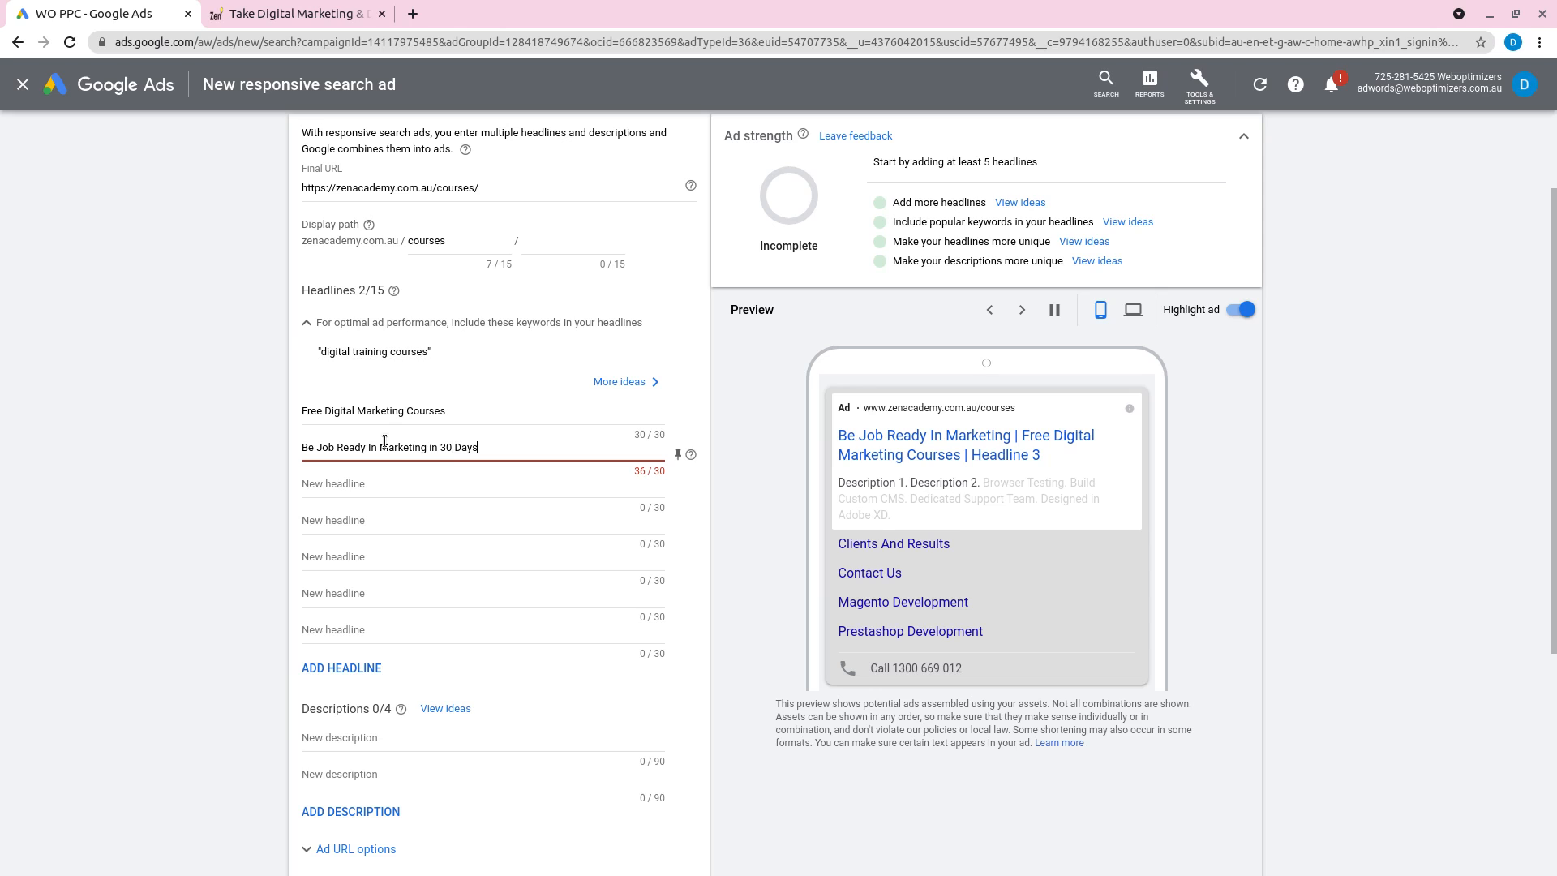
key("BackSpace")
mouse_move(427, 359)
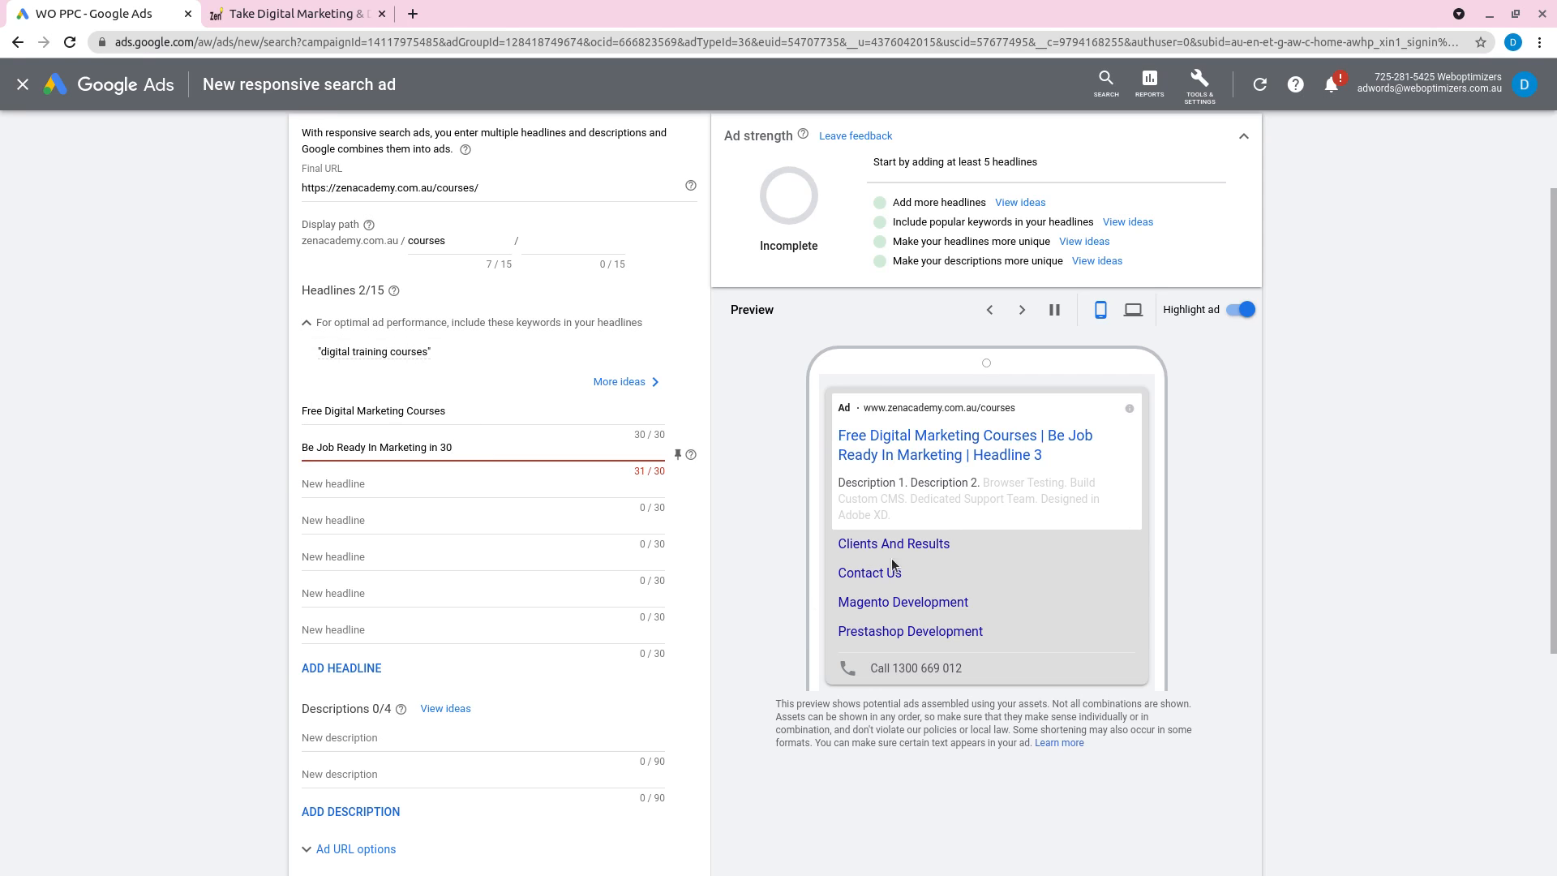
key("BackSpace")
key("BackSpace")
key("BackSpace")
key("BackSpace")
Enter "Learn New Skill In 30 Days" as the ad's third headline
left_click(369, 490)
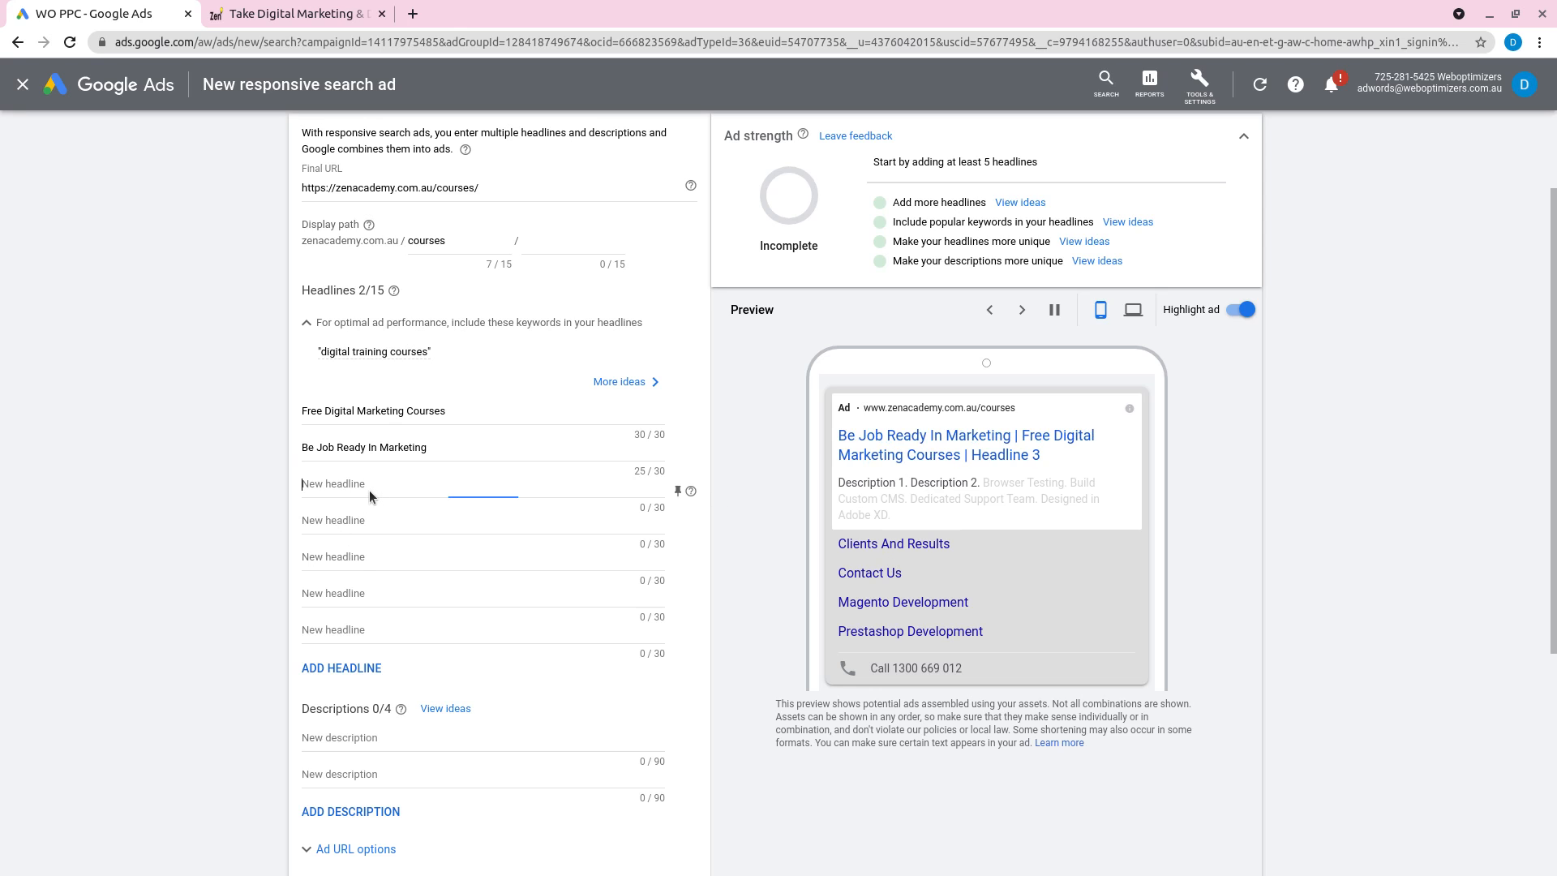
type("Learn New Skiul")
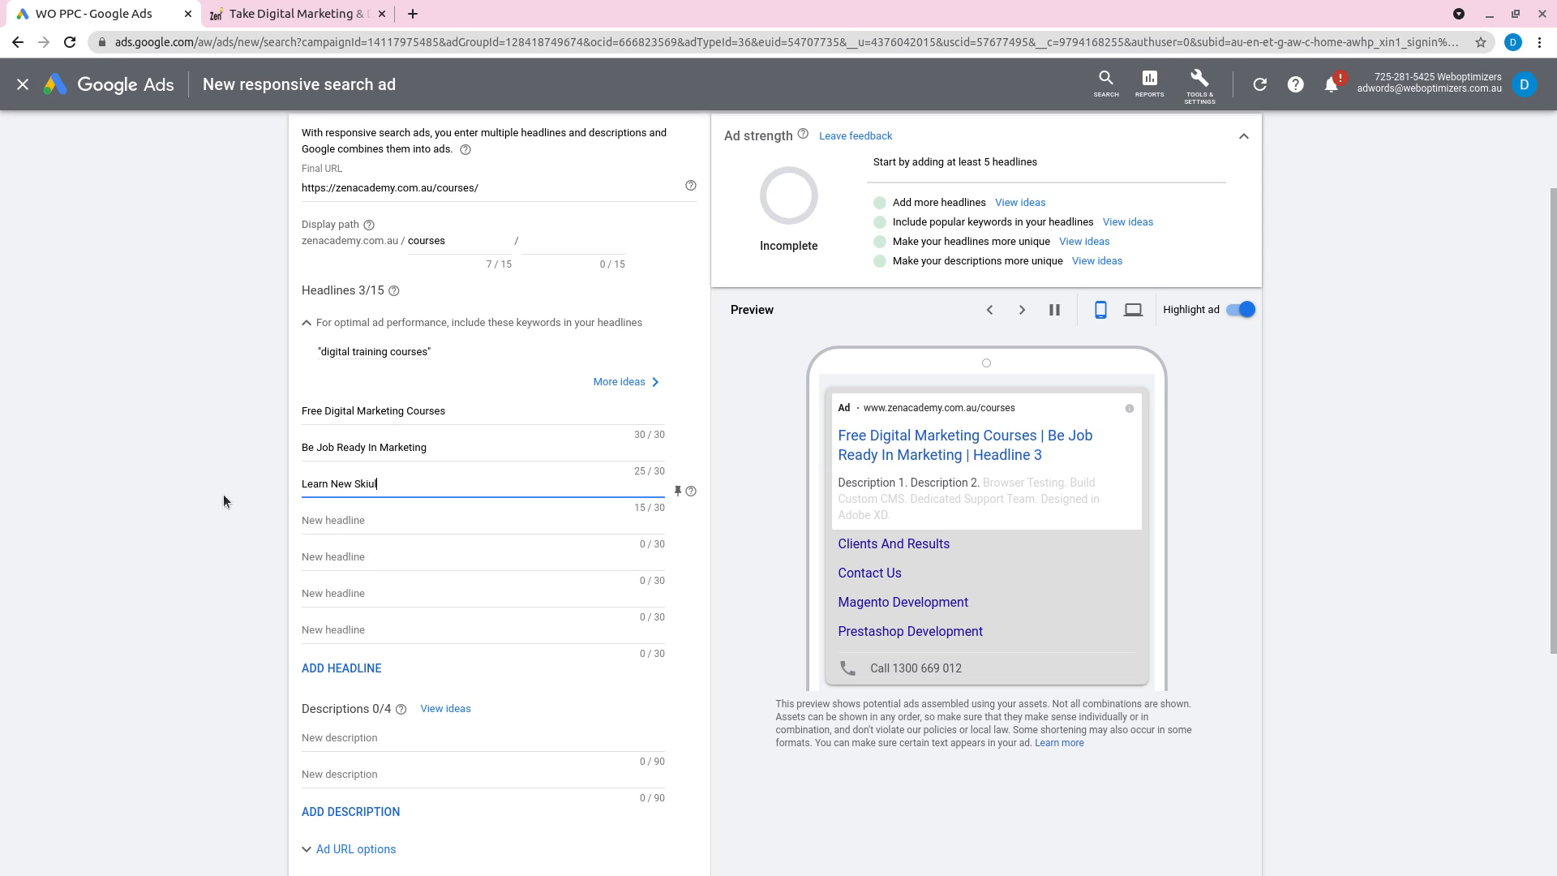
key("BackSpace")
key("BackSpace")
type("ll In 30 Days")
left_click(146, 475)
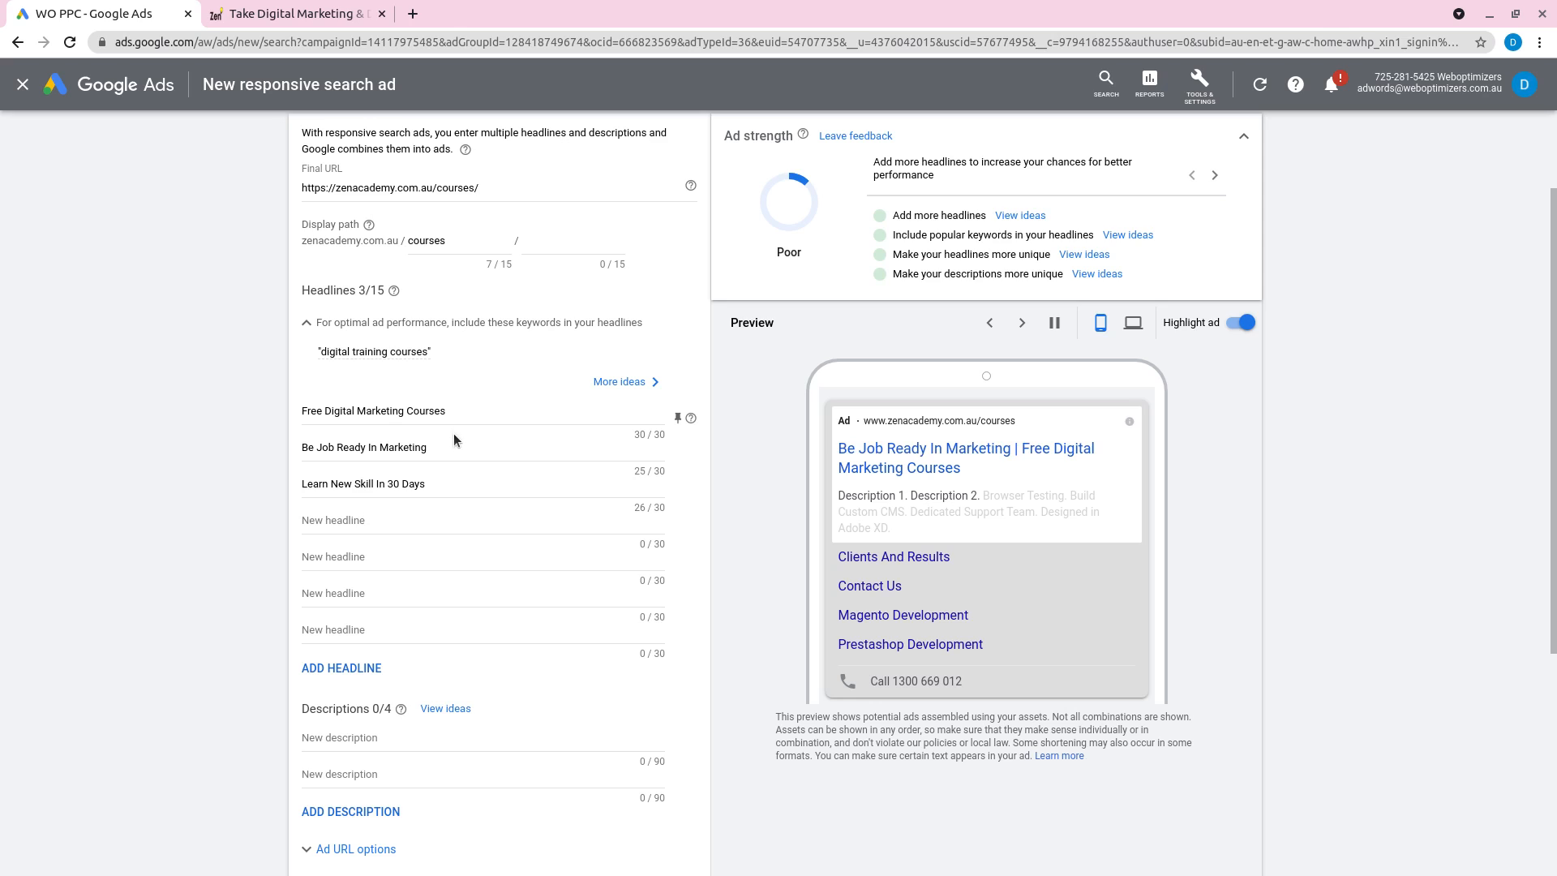
Pause the rotating ad preview to compare its headline combination with the entered headlines
left_click(439, 454)
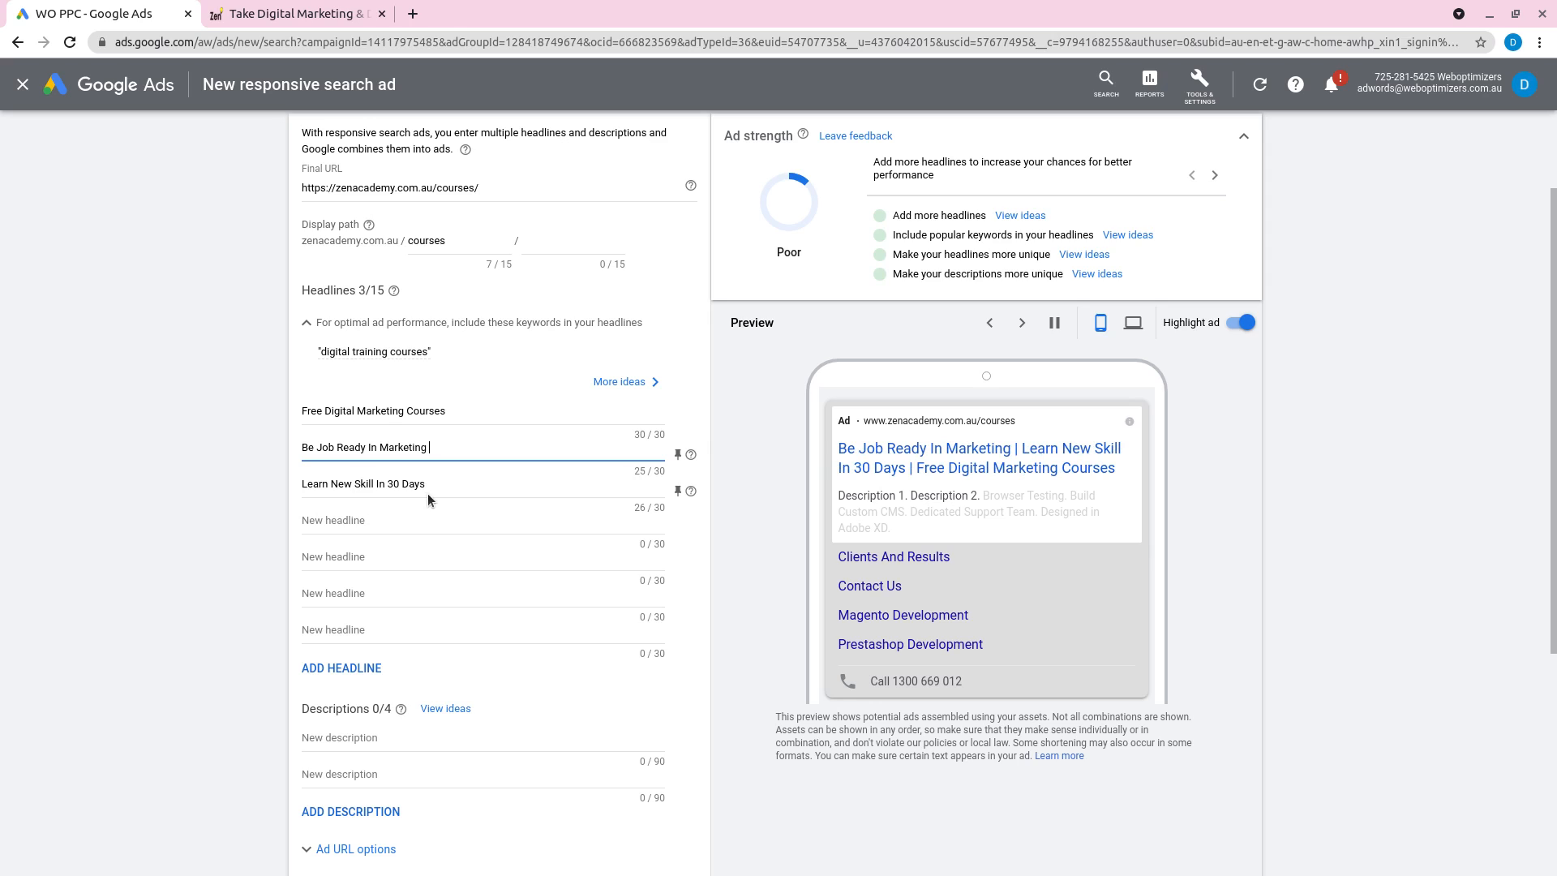
left_click(1054, 322)
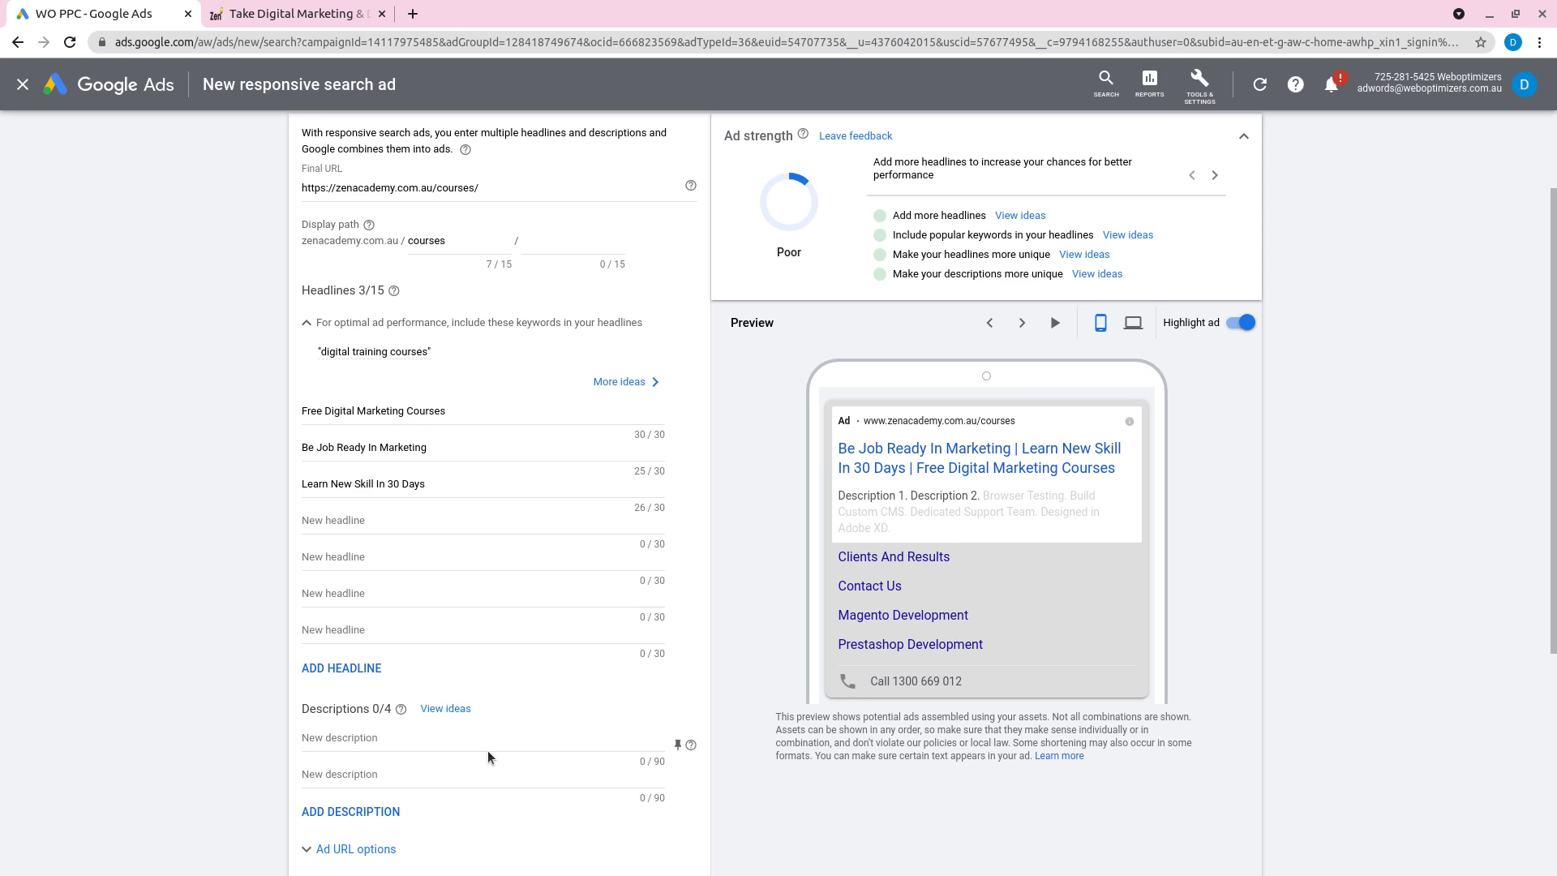
left_click_drag(324, 411, 445, 411)
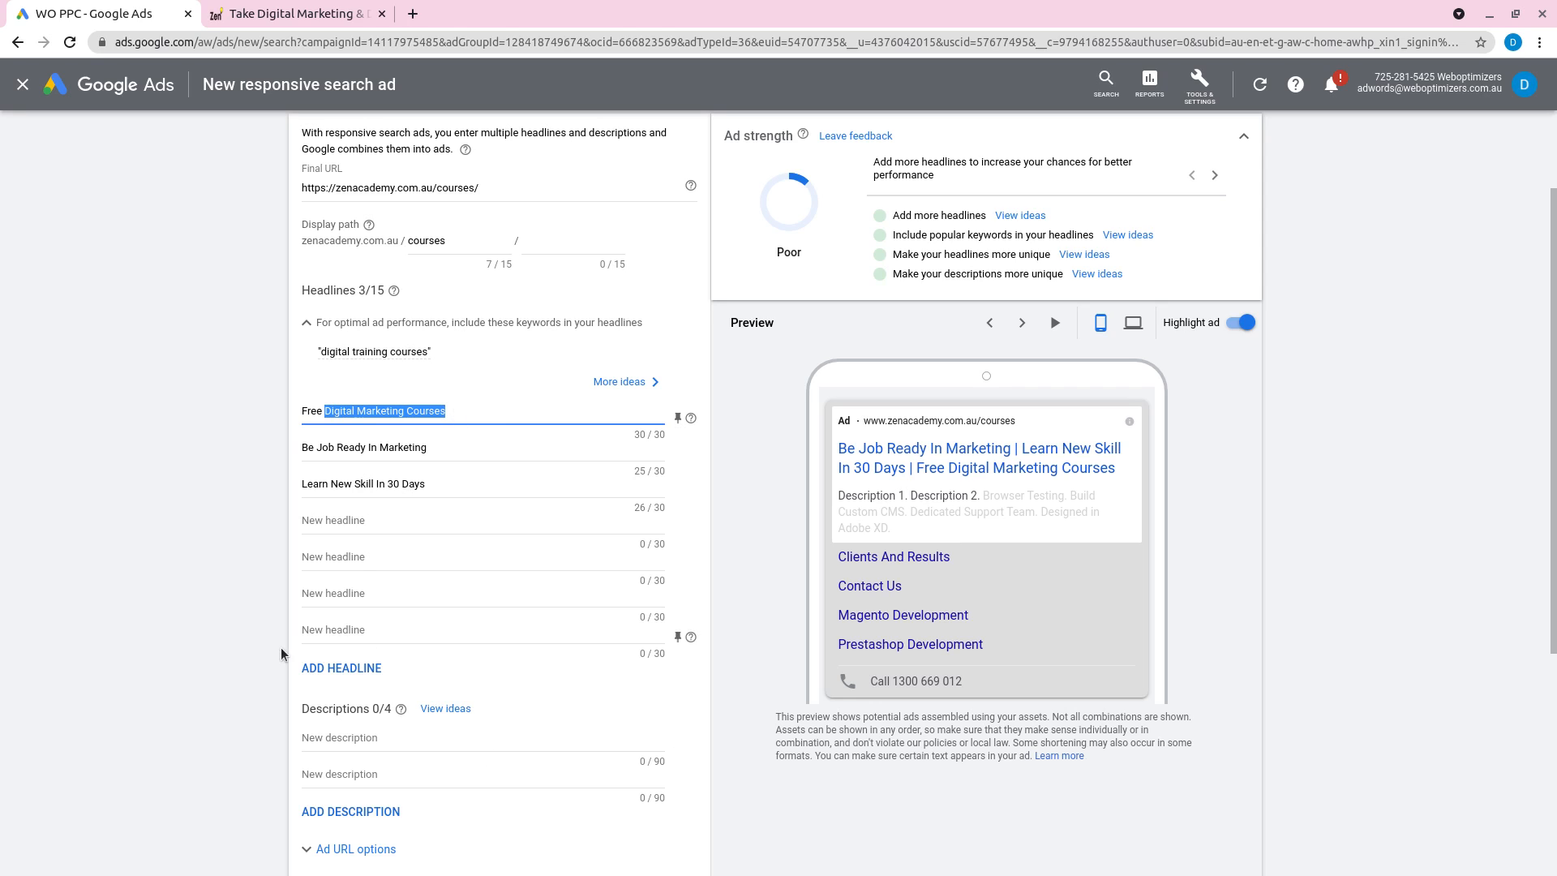
left_click(202, 611)
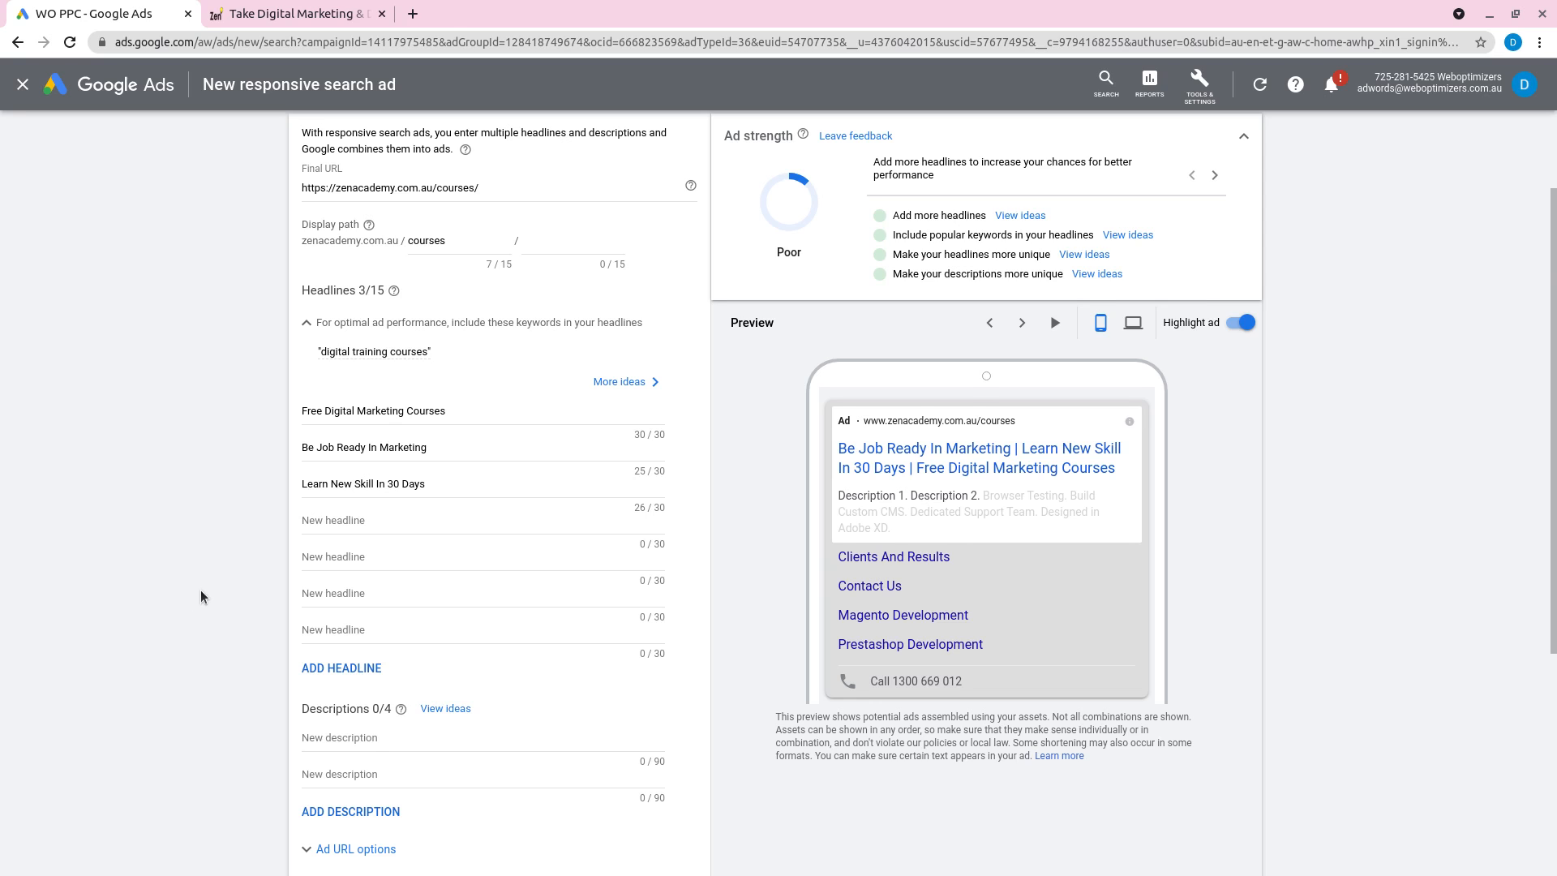
Fill the first description with the suggested idea "Take a course in Digital Marketing & development to secure a job in the world of digital"
scroll(203, 588, "down", 2)
scroll(216, 588, "up", 1)
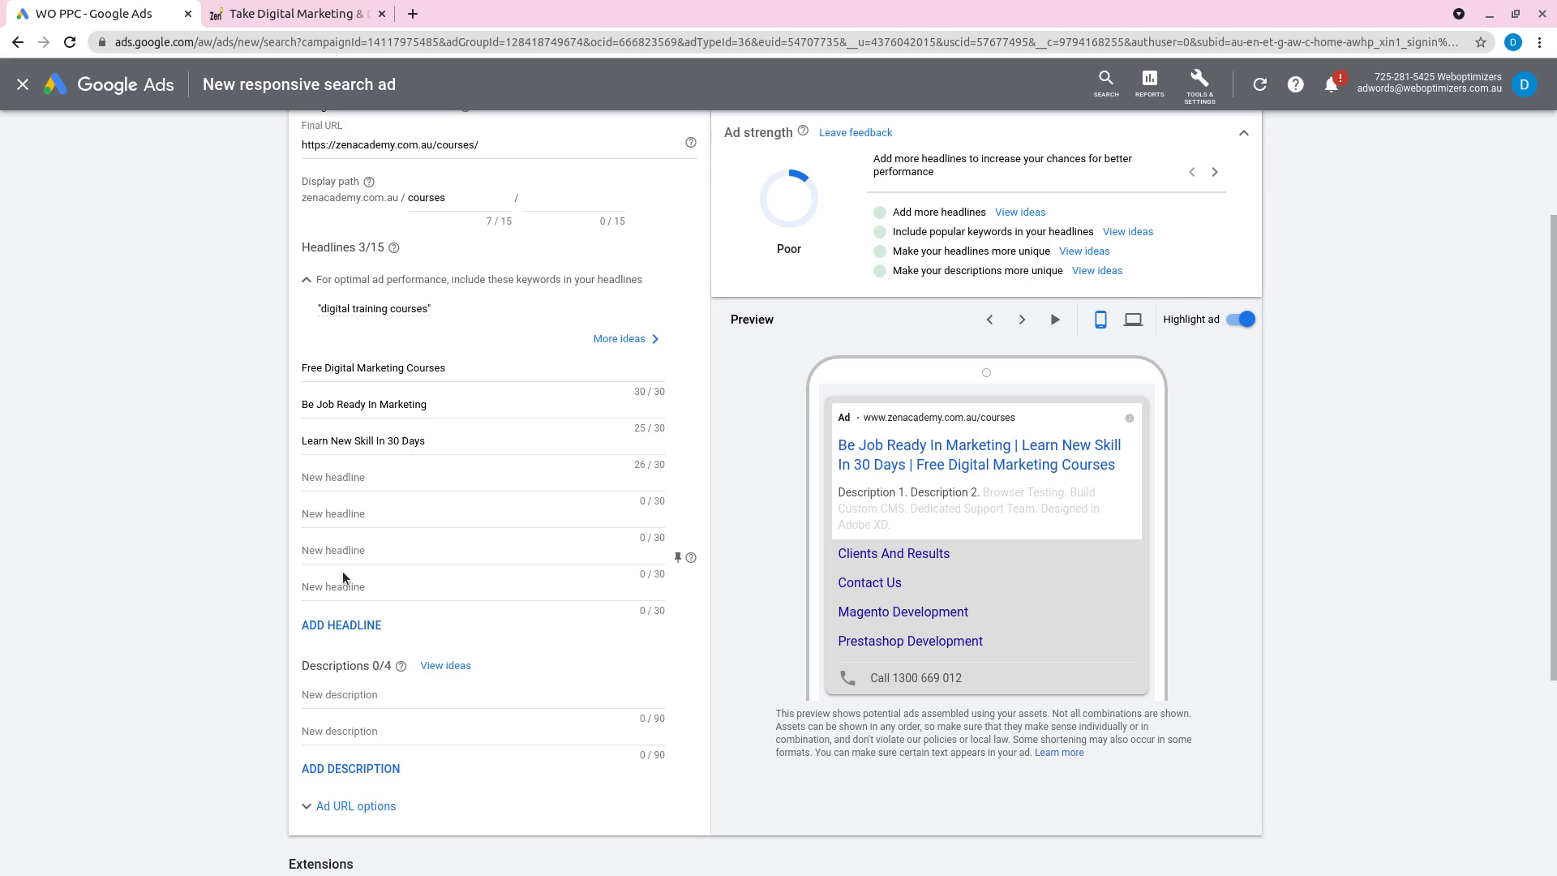
left_click(347, 699)
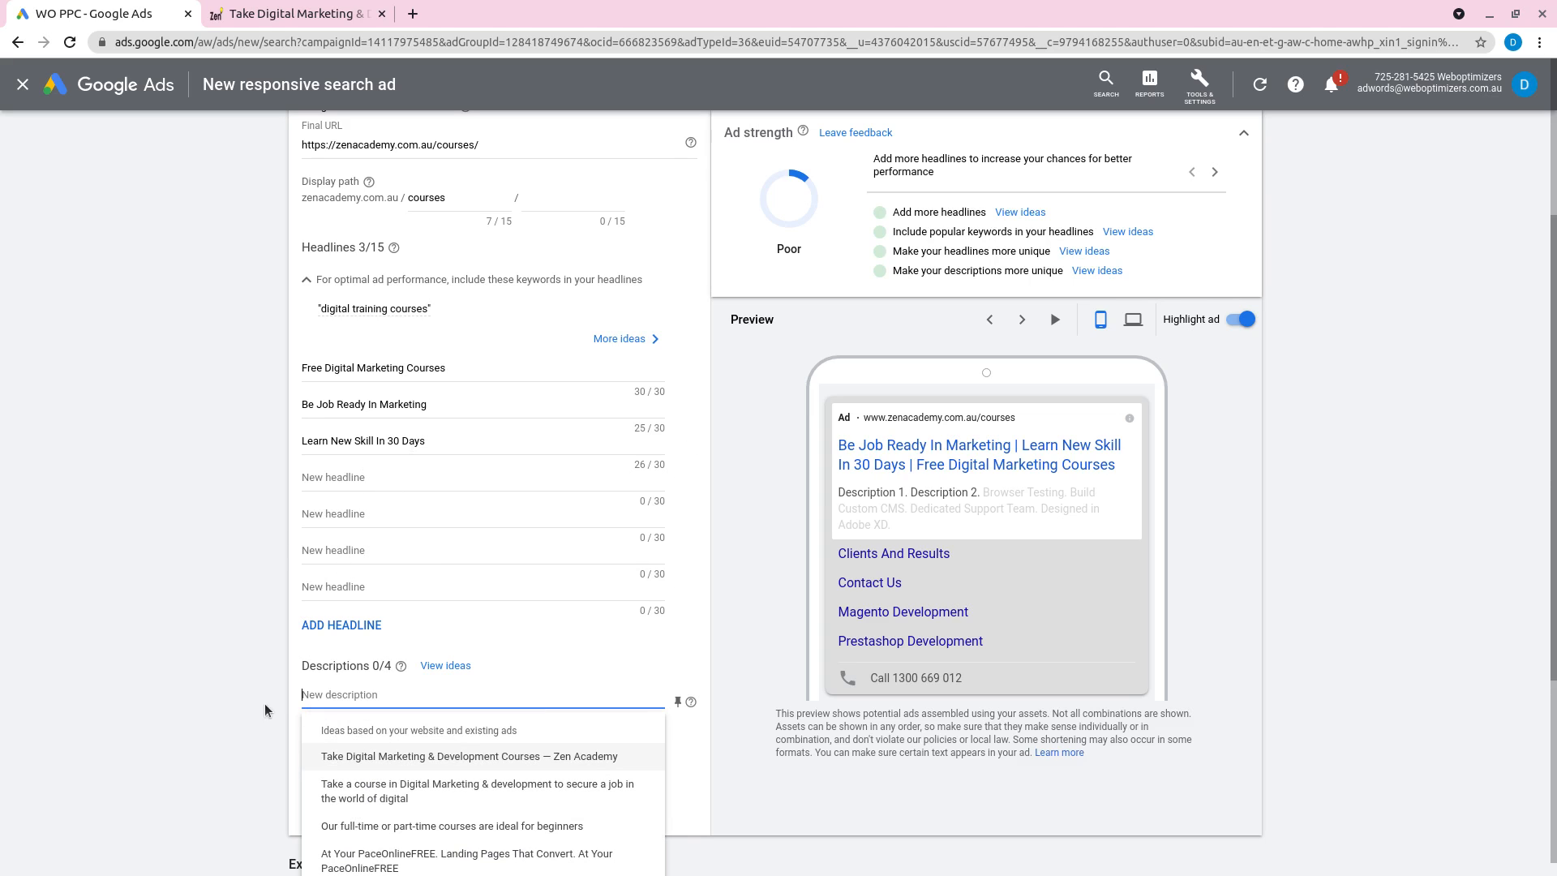
scroll(216, 683, "down", 1)
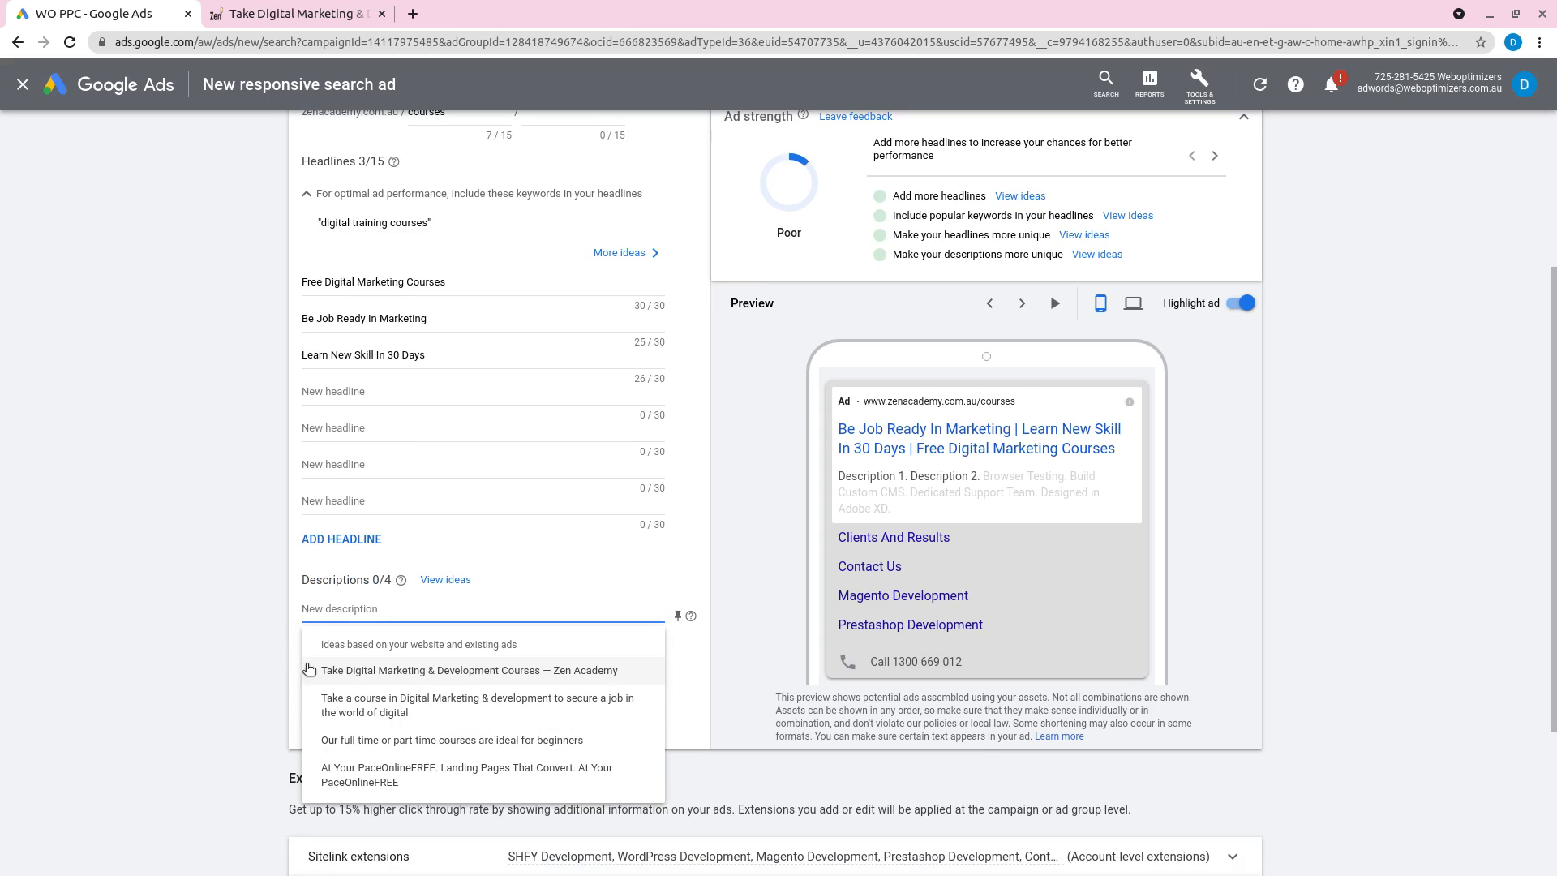
left_click(551, 712)
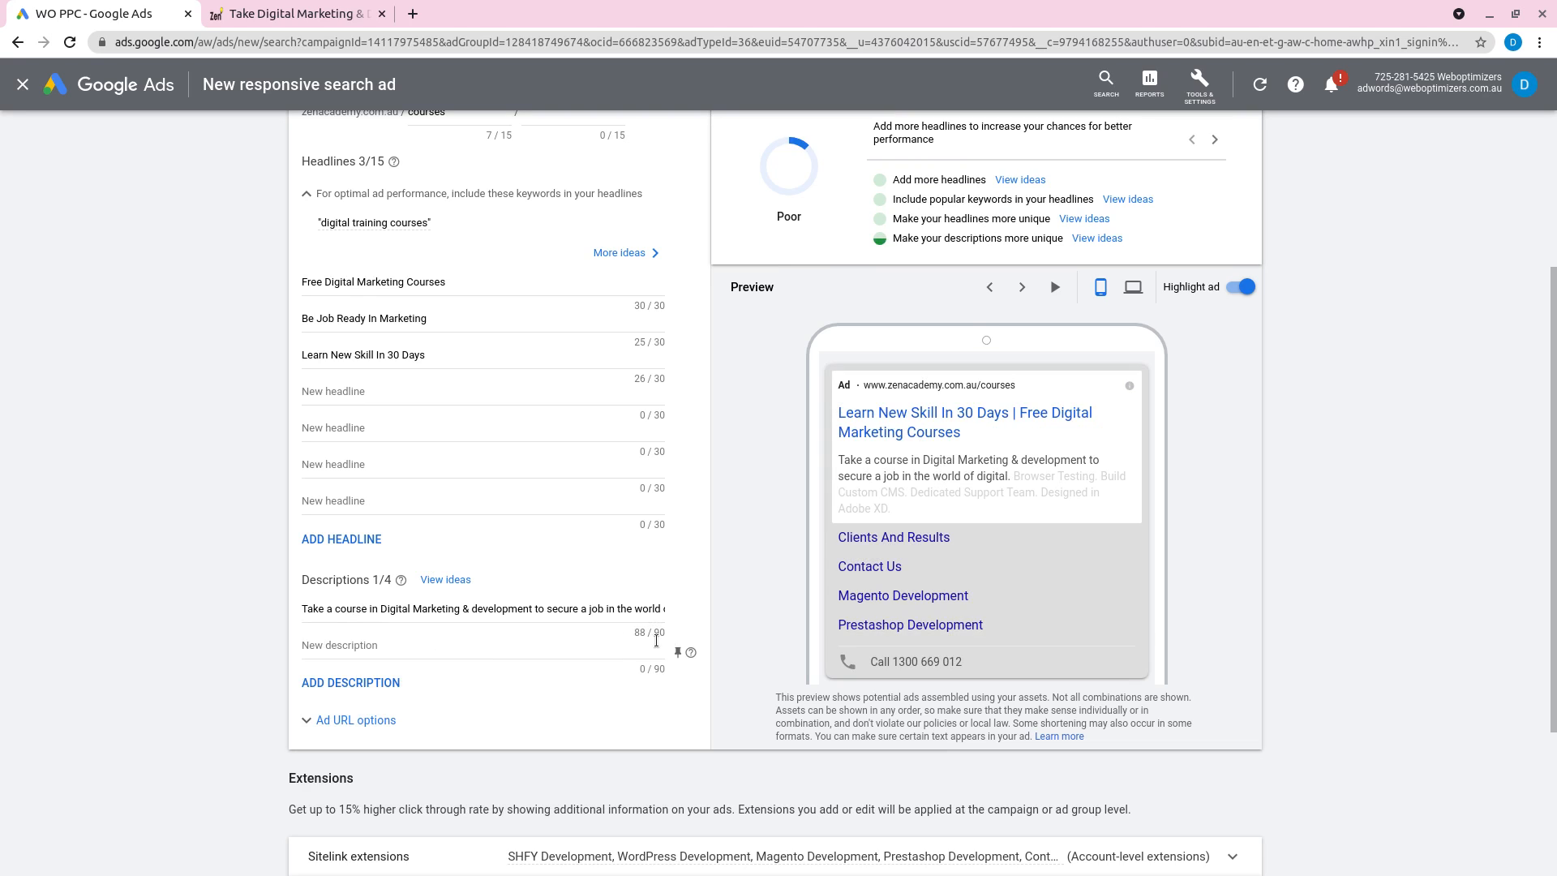
Reword the opening of the first description to "Take A Free Course In", capitalising each word
left_click(337, 608)
key("BackSpace")
type("A")
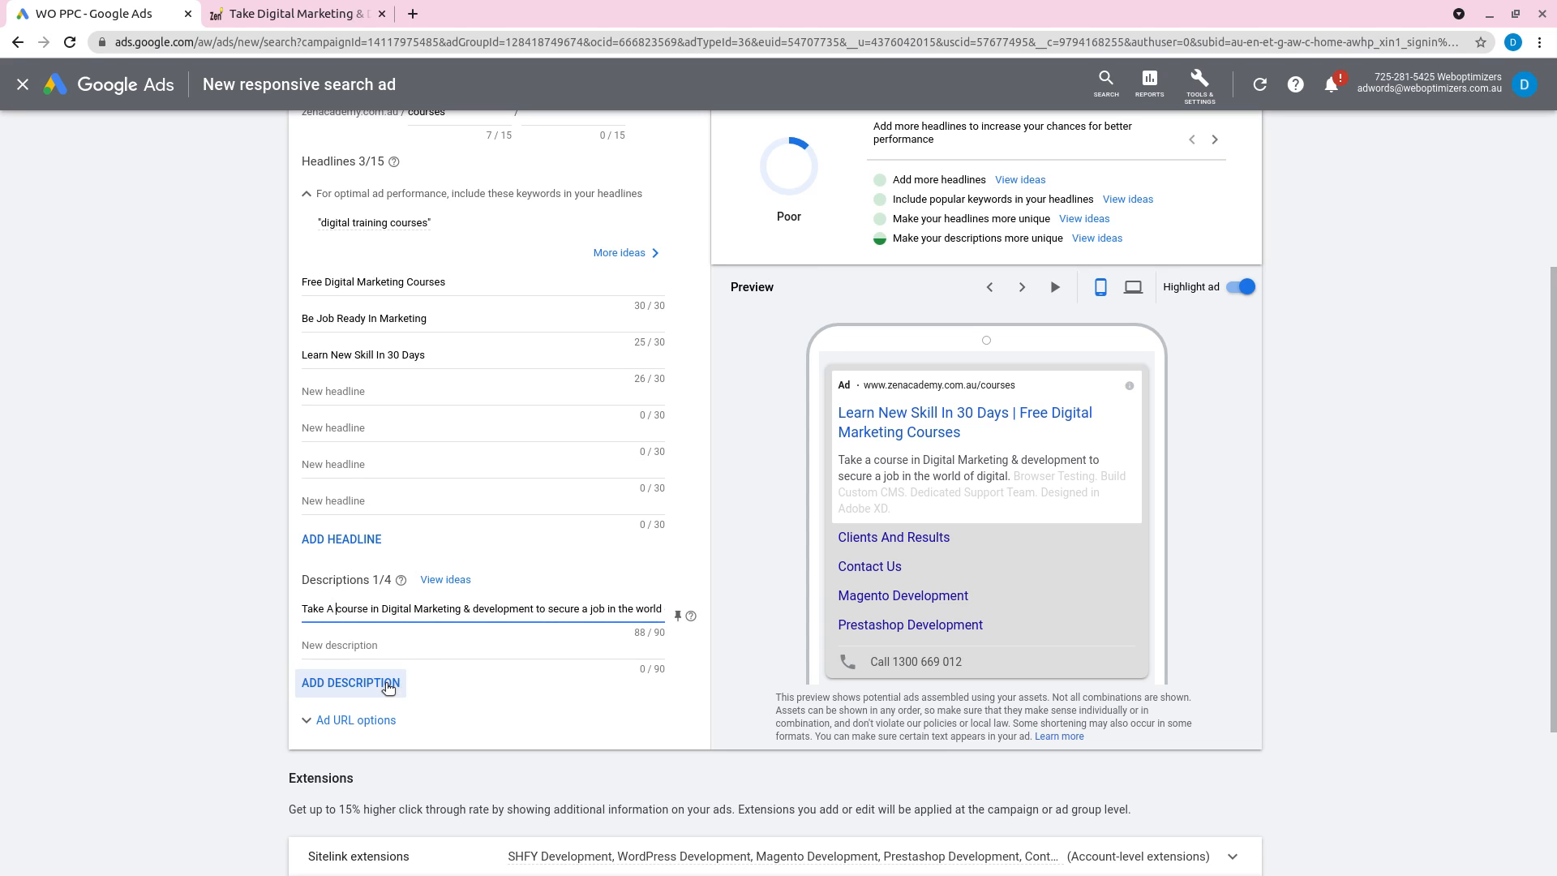
key("BackSpace")
type("C")
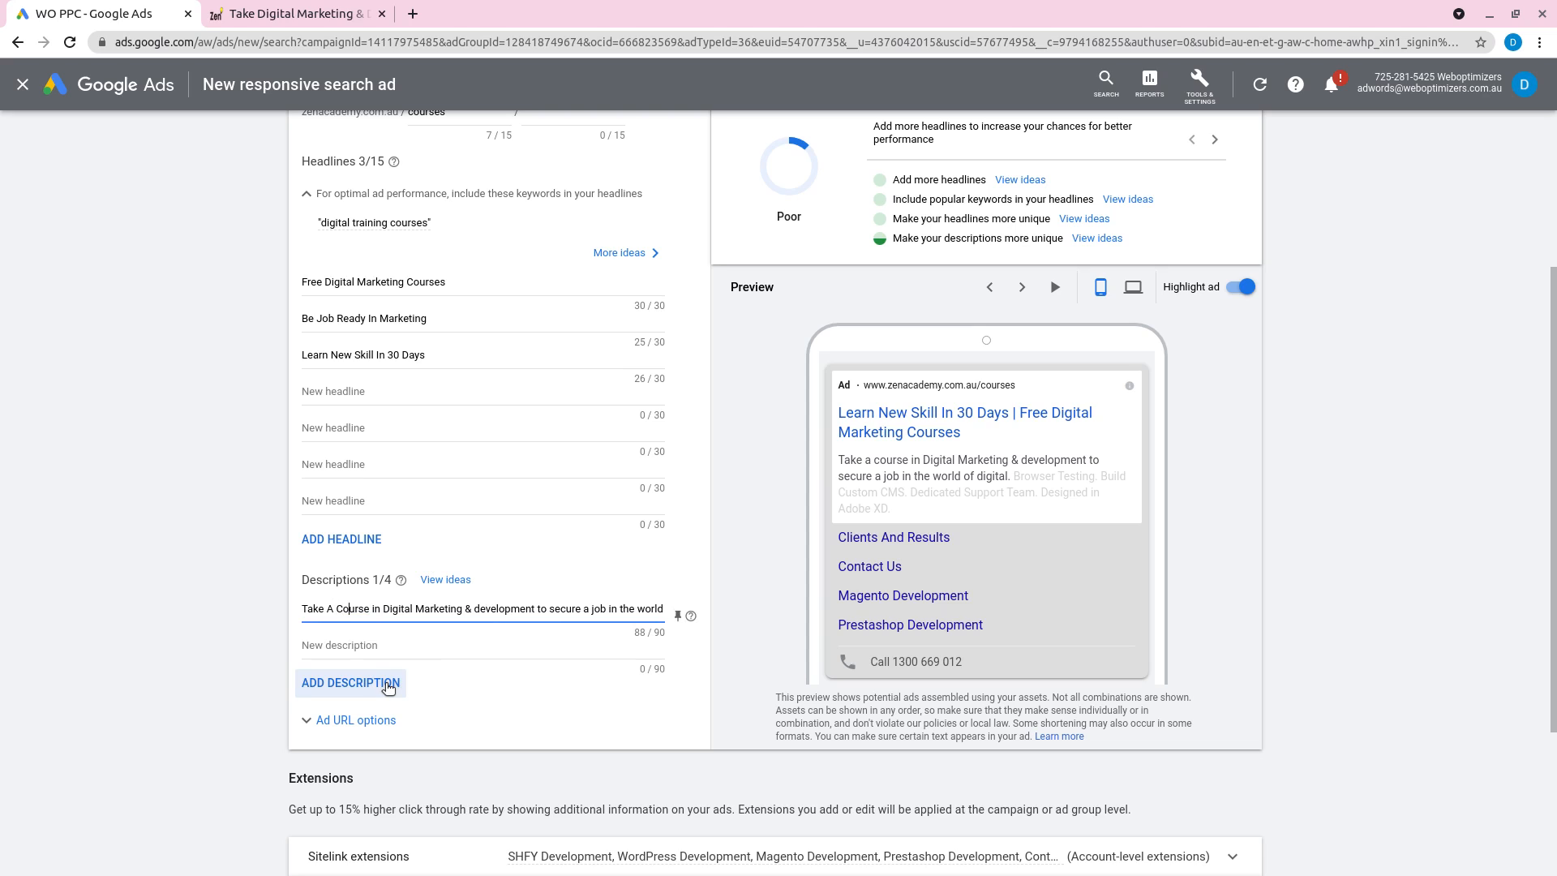
key("Right")
key("Right")
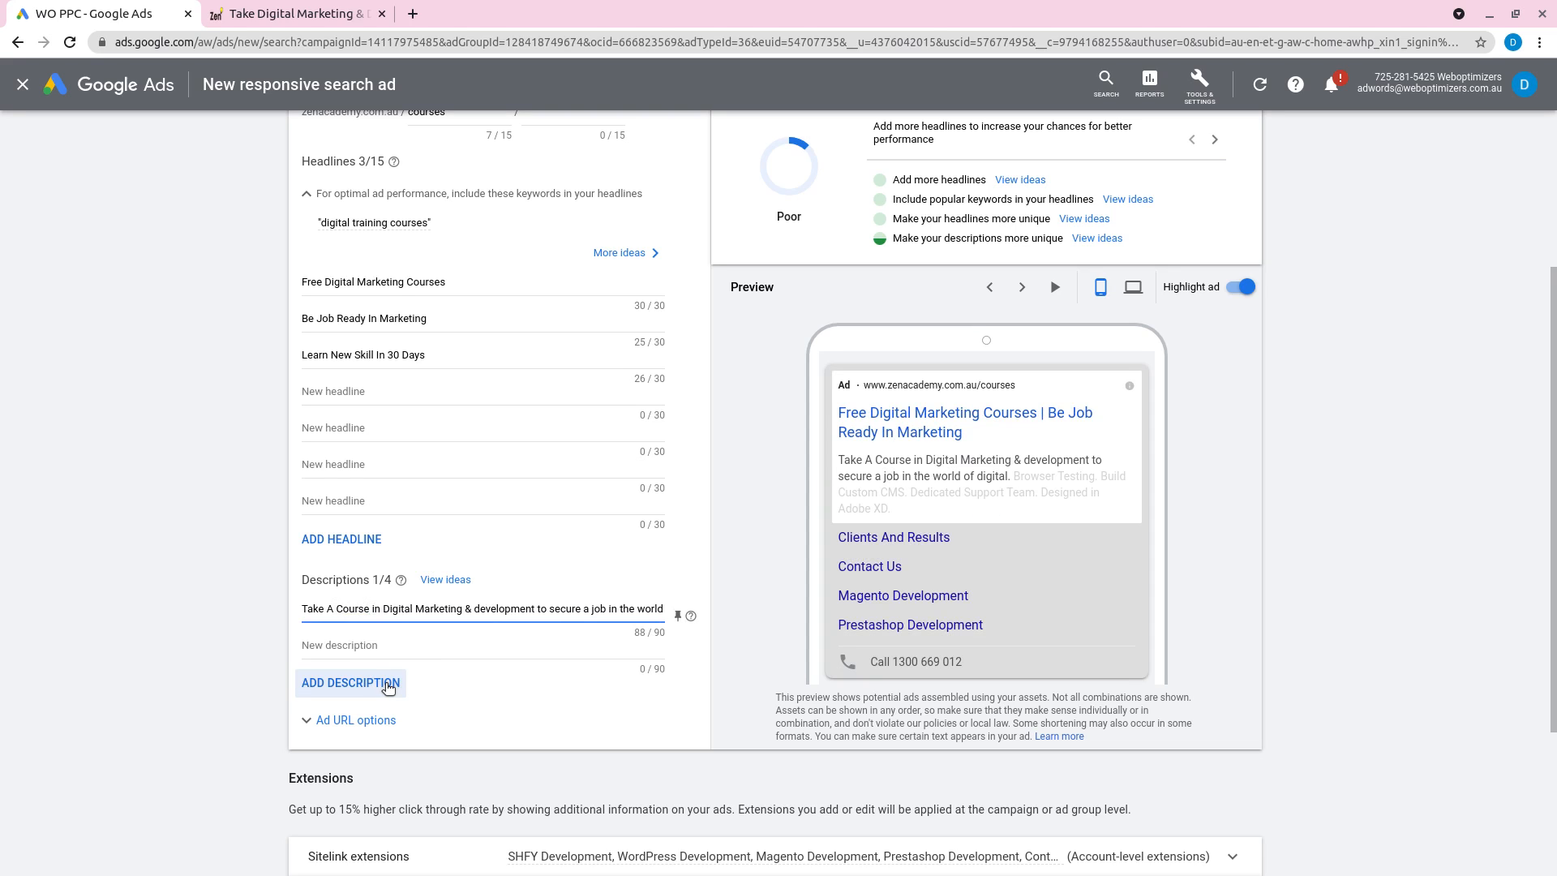
key("BackSpace")
type("I")
type("Free")
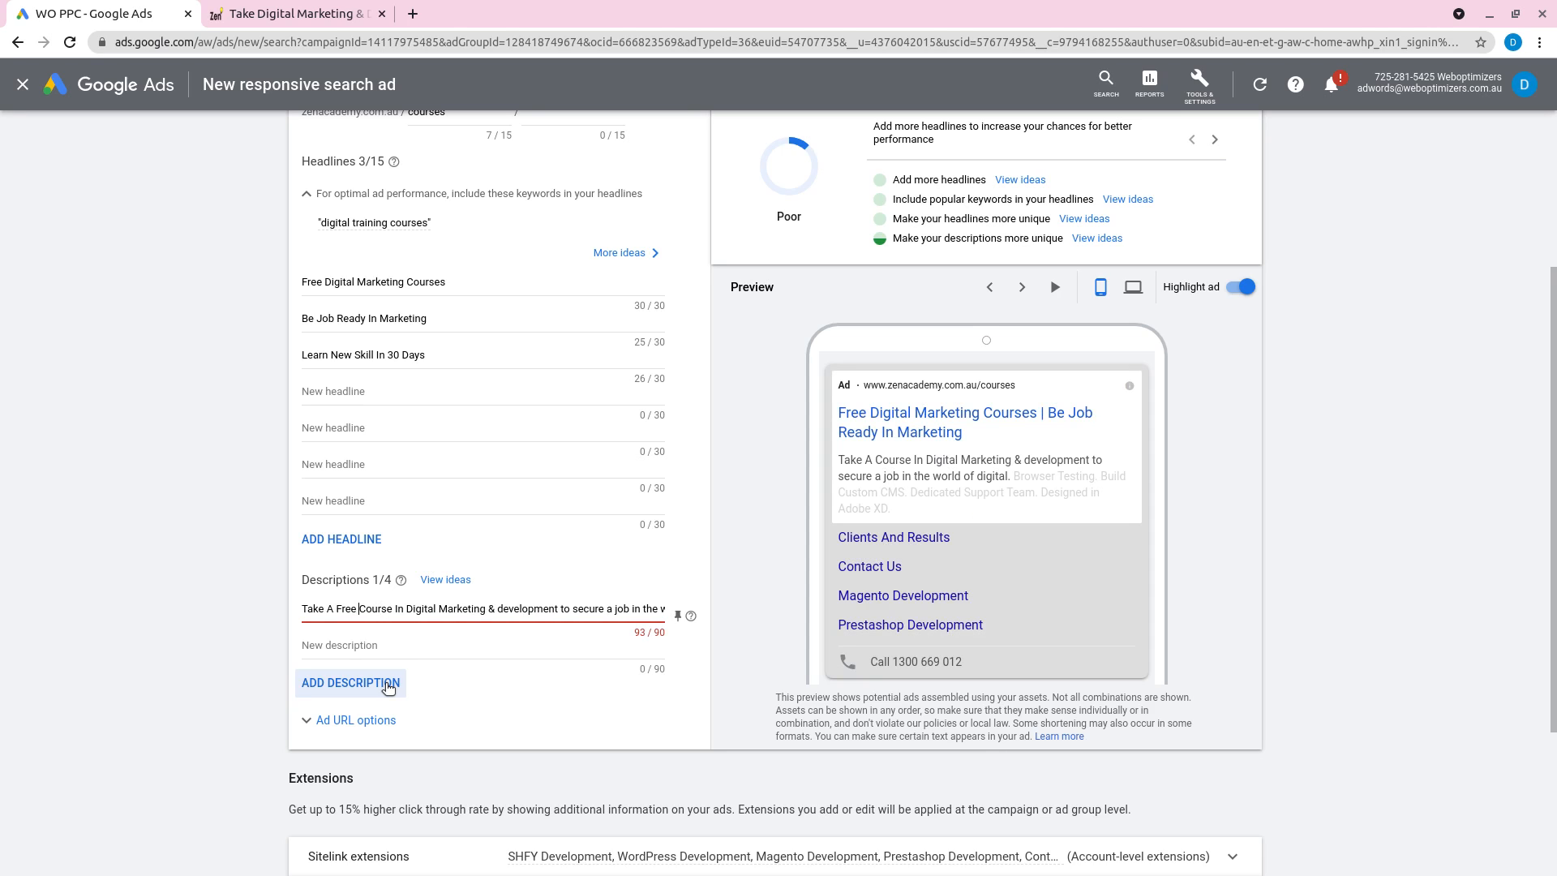
Remove "& development" after "Digital Marketing" in the first description
key("Right")
key("Right")
key("Right")
key("Right")
key("Right")
key("Right")
key("Right")
key("Right")
key("Right")
key("Right")
key("Right")
key("Right")
key("Right")
key("Right")
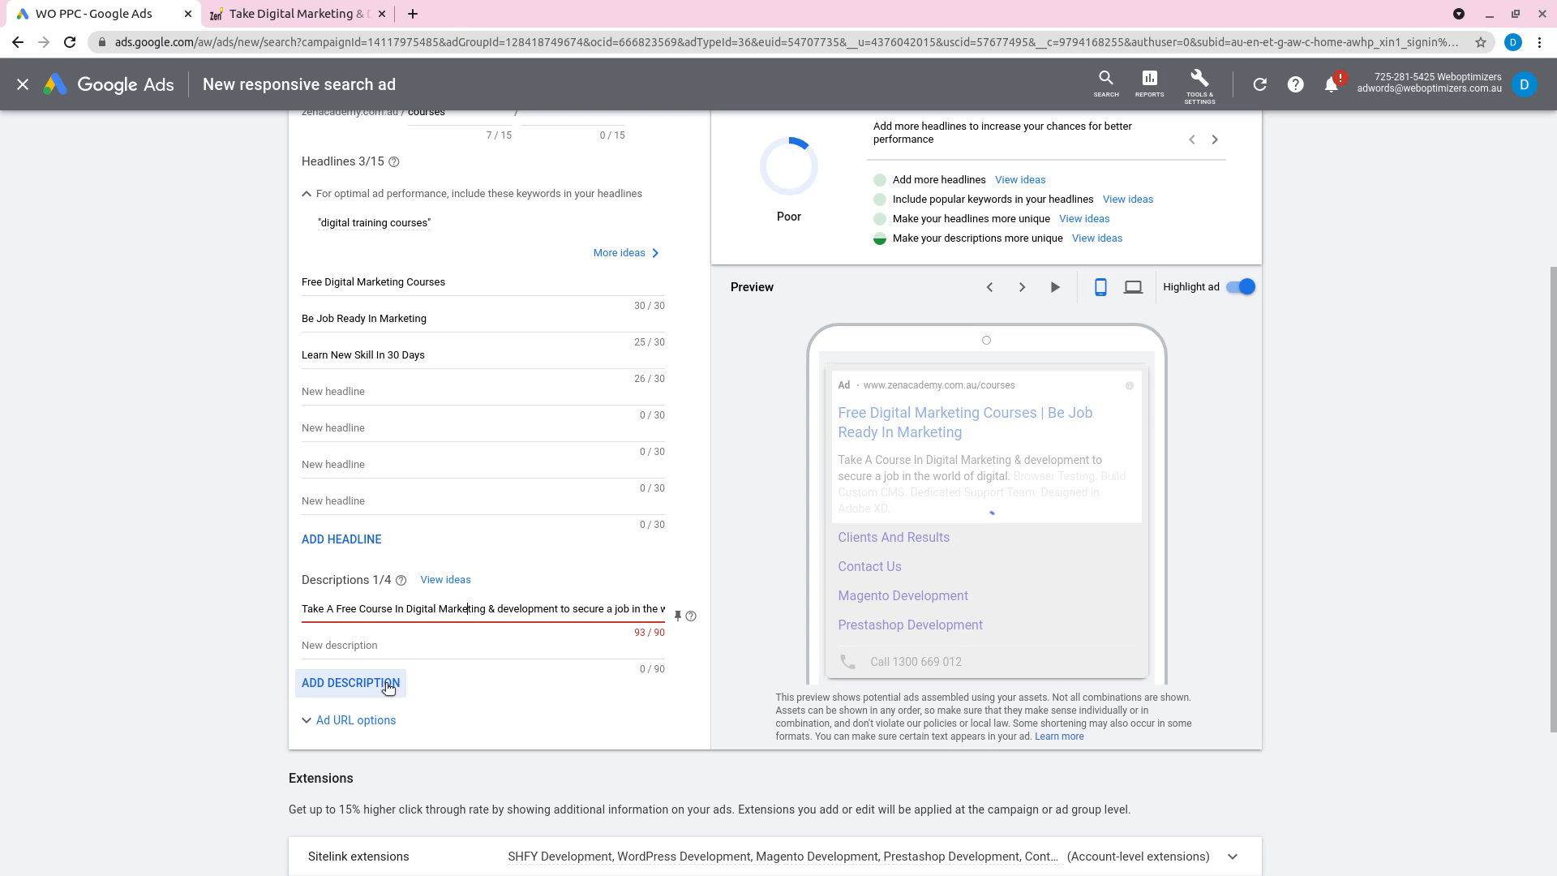
key("Delete")
key("Delete")
key("Delete")
key("Delete")
key("Delete")
key("Delete")
key("Delete")
key("Delete")
key("Delete")
key("Delete")
key("Delete")
key("Delete")
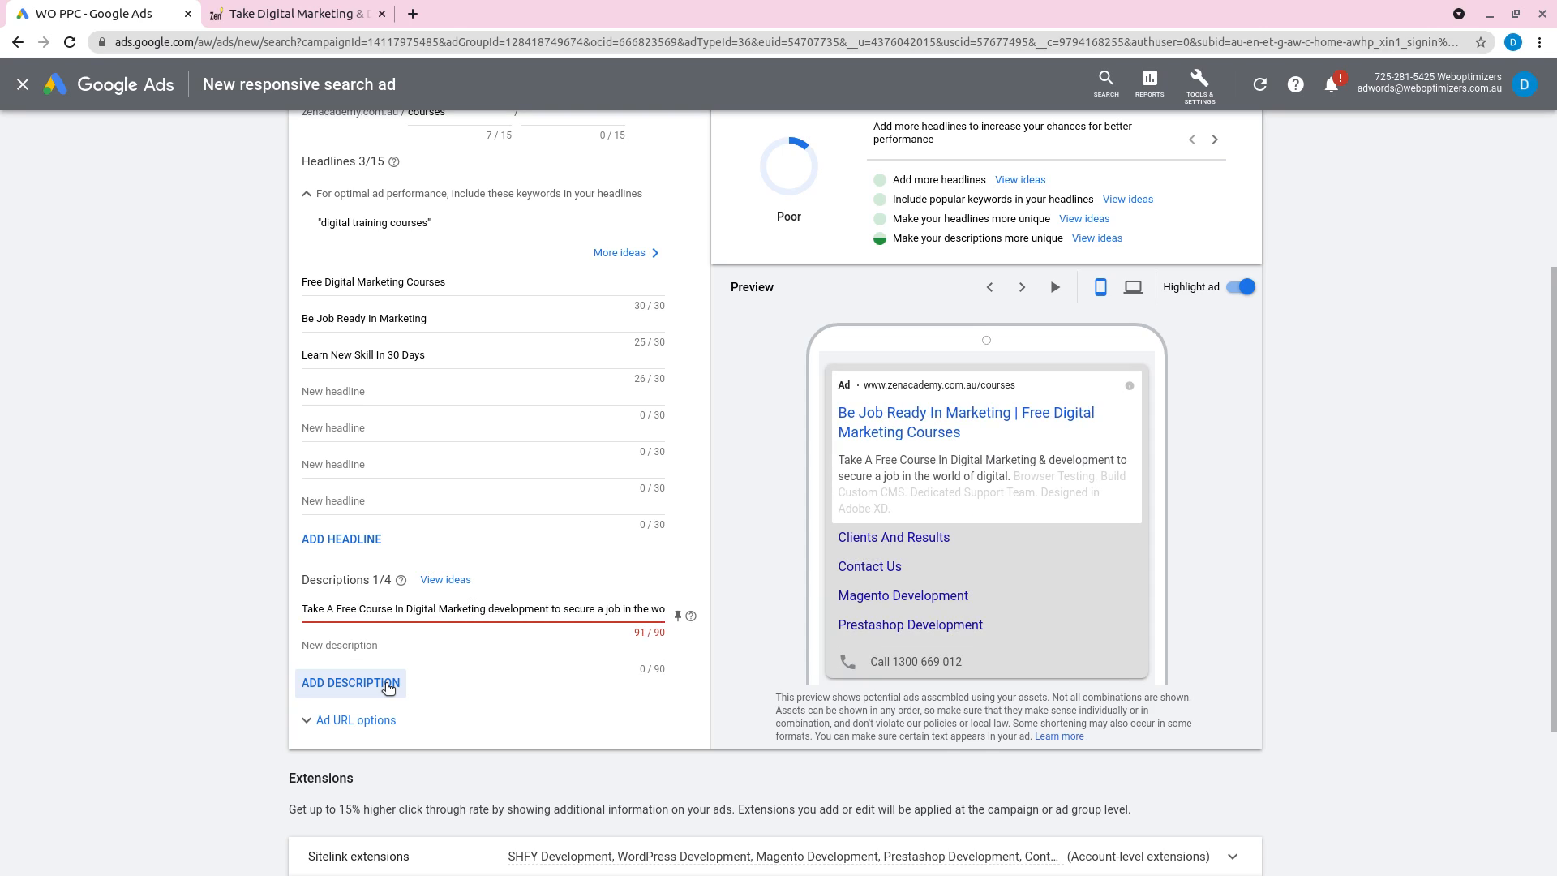
key("Delete")
key("Delete")
key("Delete")
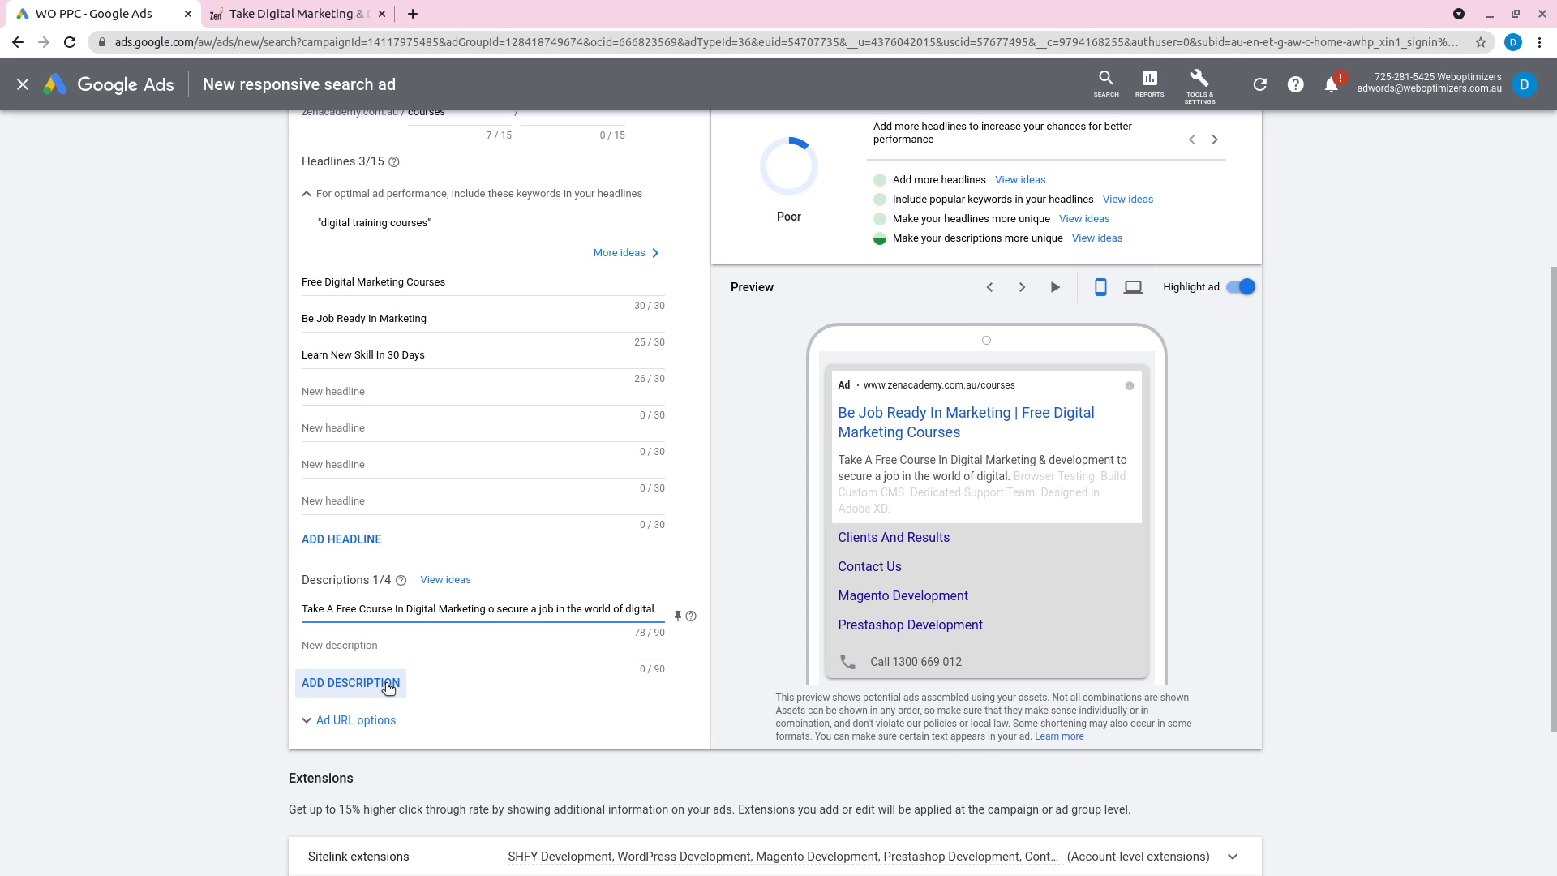
Change the wording after "Digital Marketing" in the first description to "To Secure A Marketing Job In", with each word capitalised
type("T")
key("BackSpace")
type("S")
key("BackSpace")
type("A")
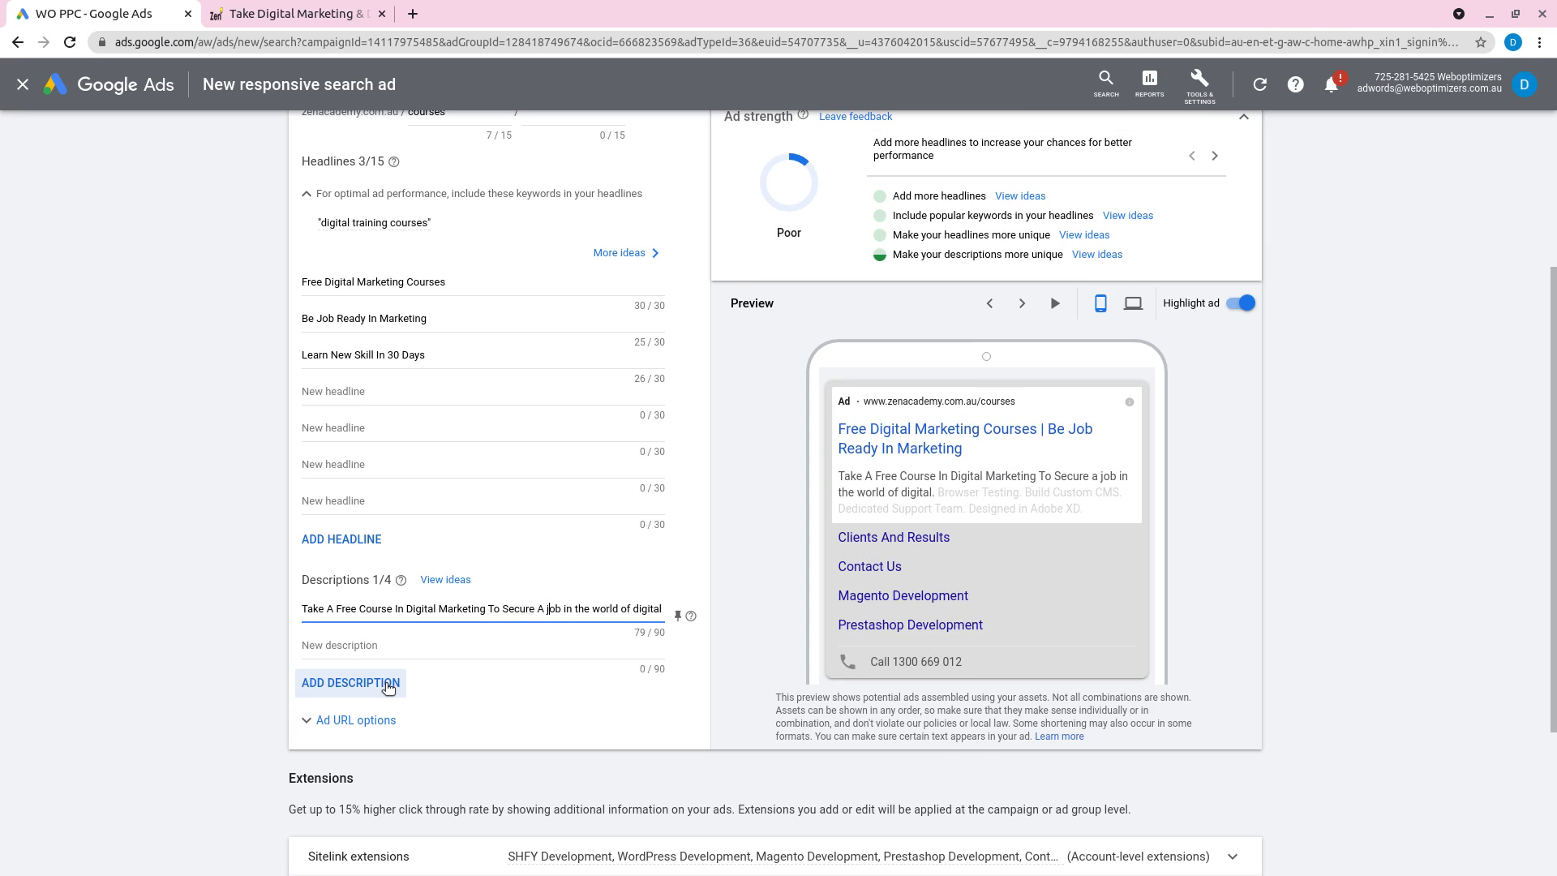
key("BackSpace")
type("J")
key("BackSpace")
type("In Digital ")
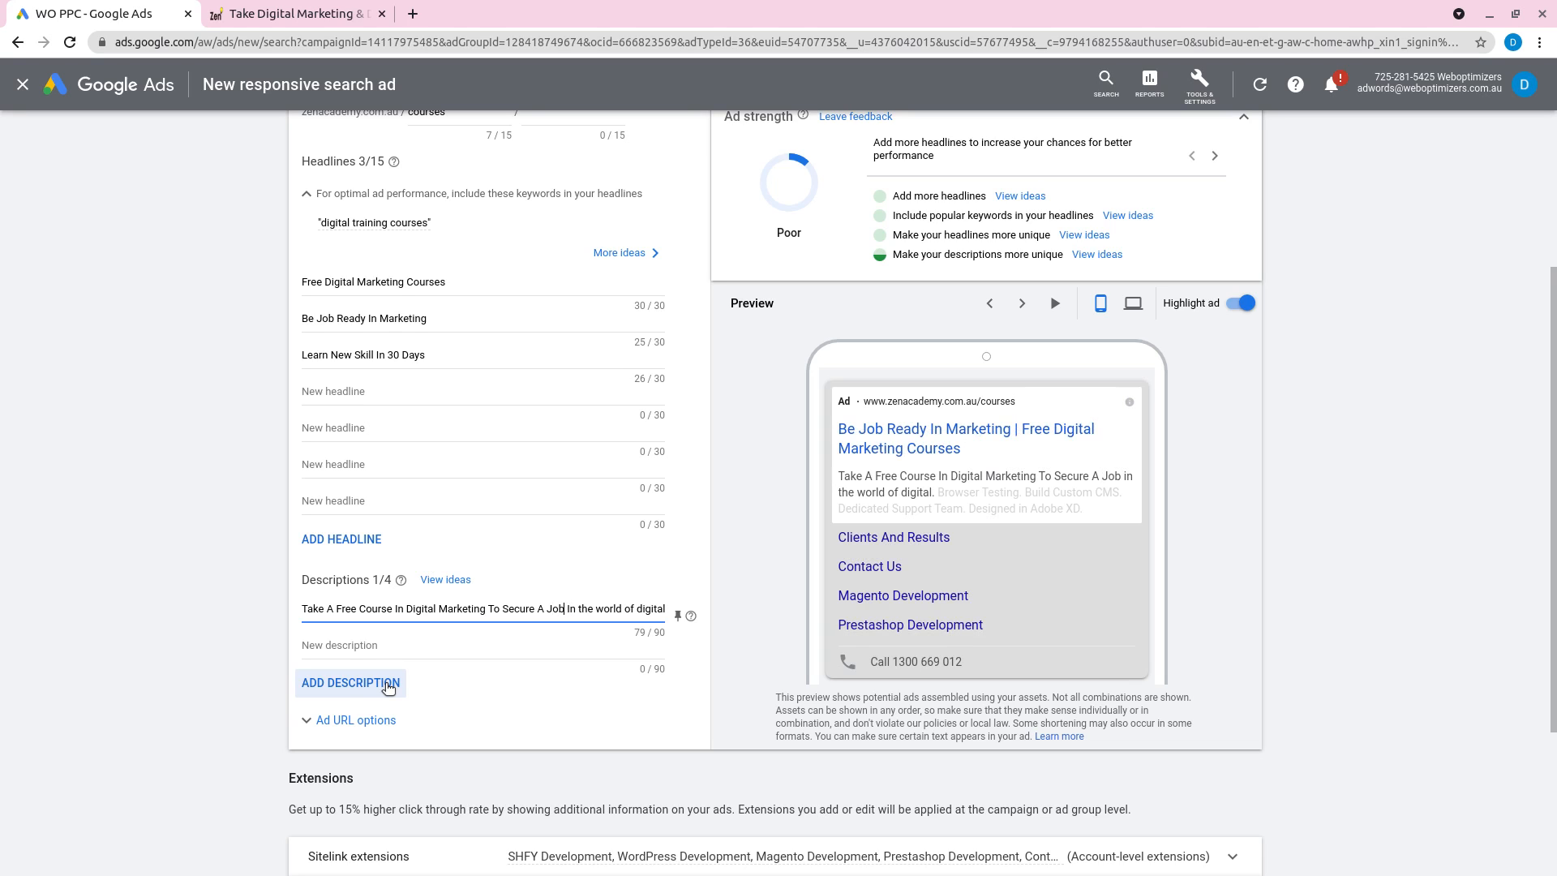
type("Marketing")
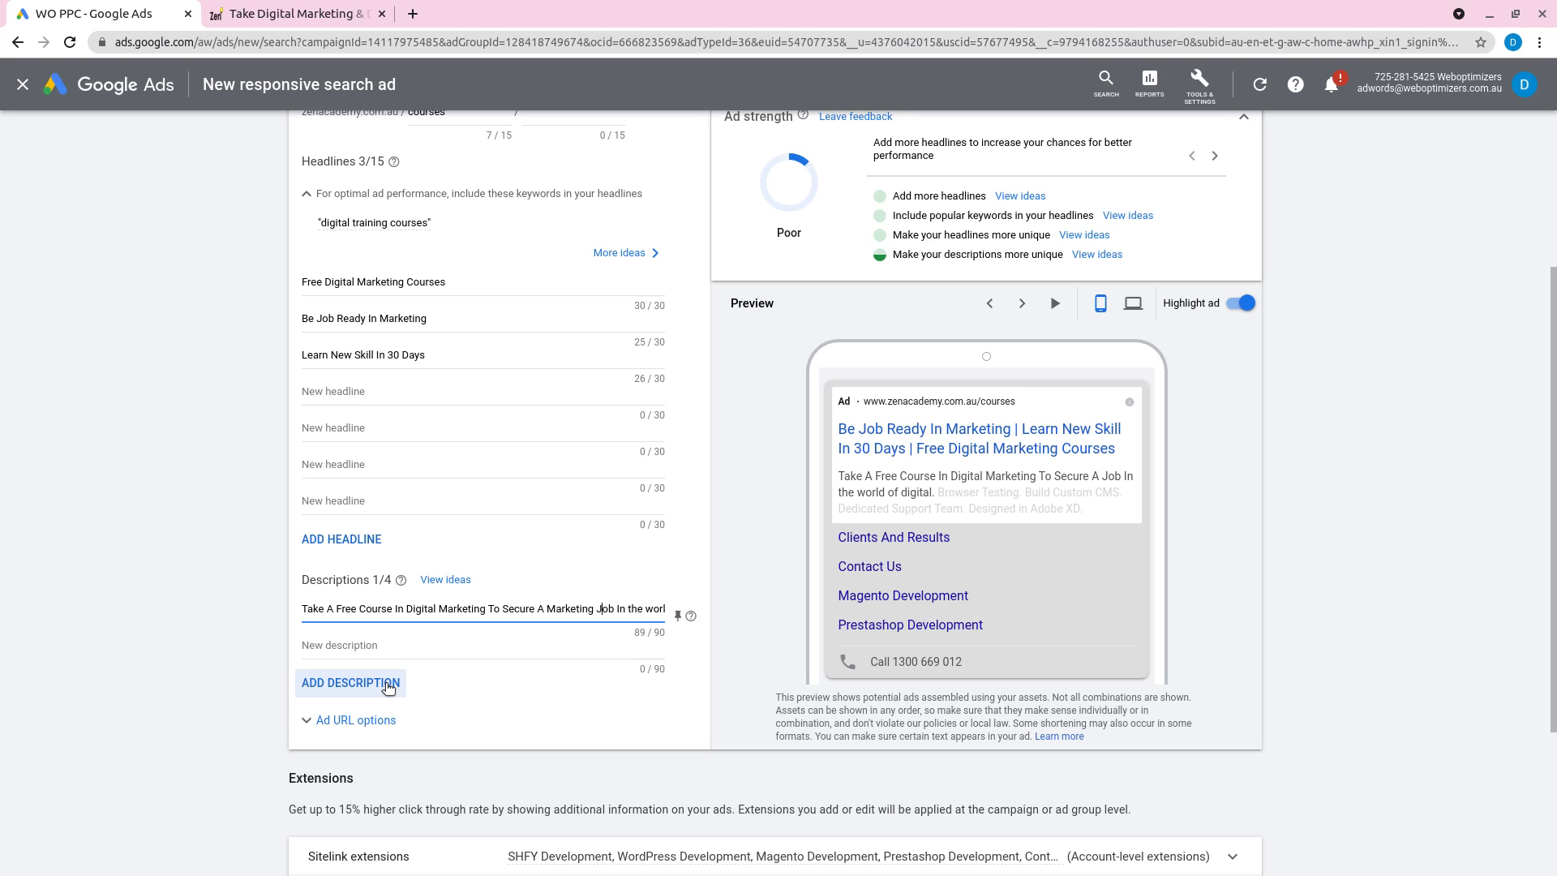
Delete "In the world of digital" from the first description and end it with a full stop after "Job"
key("Delete")
key("Delete")
key("Delete")
key("Delete")
key("Delete")
key("Delete")
key("Delete")
key("Delete")
key("Delete")
key("Delete")
key("Delete")
key("Delete")
key("Delete")
key("Delete")
key("Delete")
key("Delete")
key("Delete")
key("Delete")
key("Delete")
key("Delete")
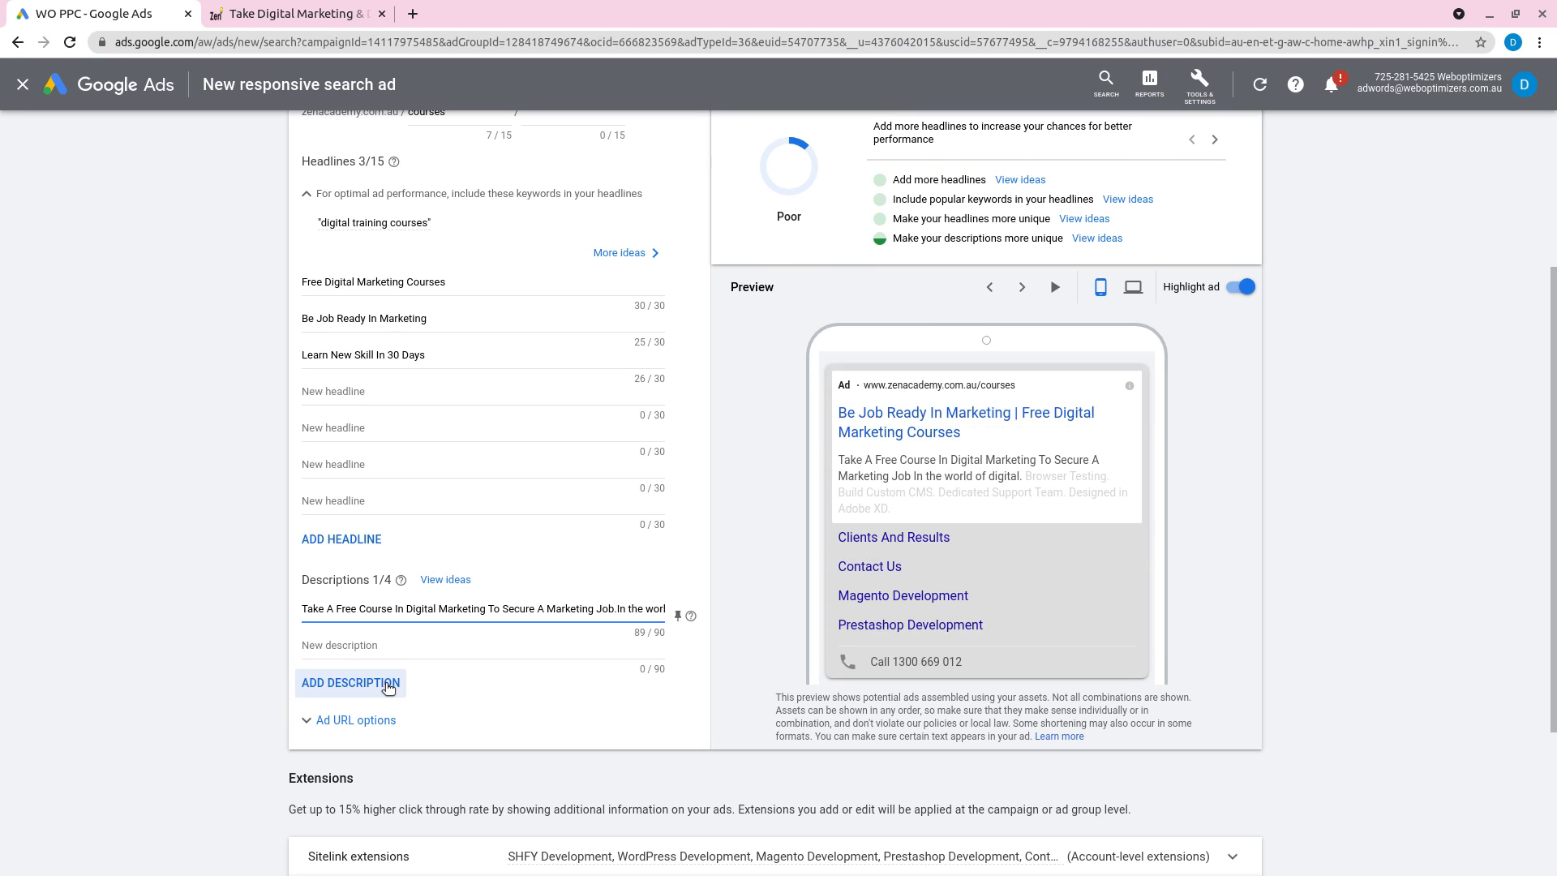
type(".")
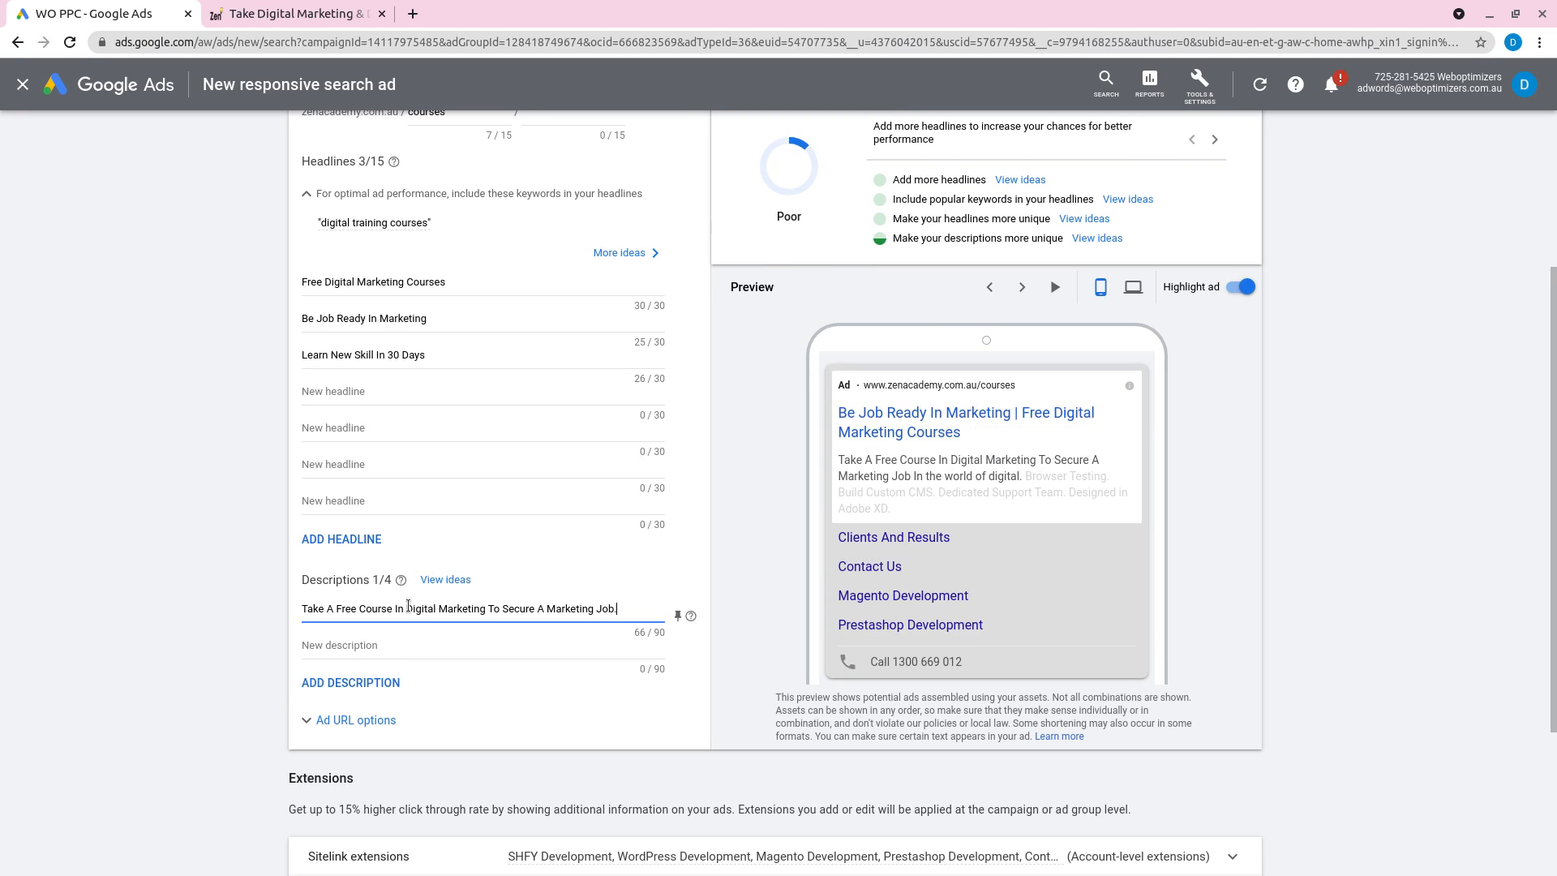
Replace "To Secure A Marketing Job." in the first description with "& Add To Your Existing Marketing Skills."
double_click(571, 604)
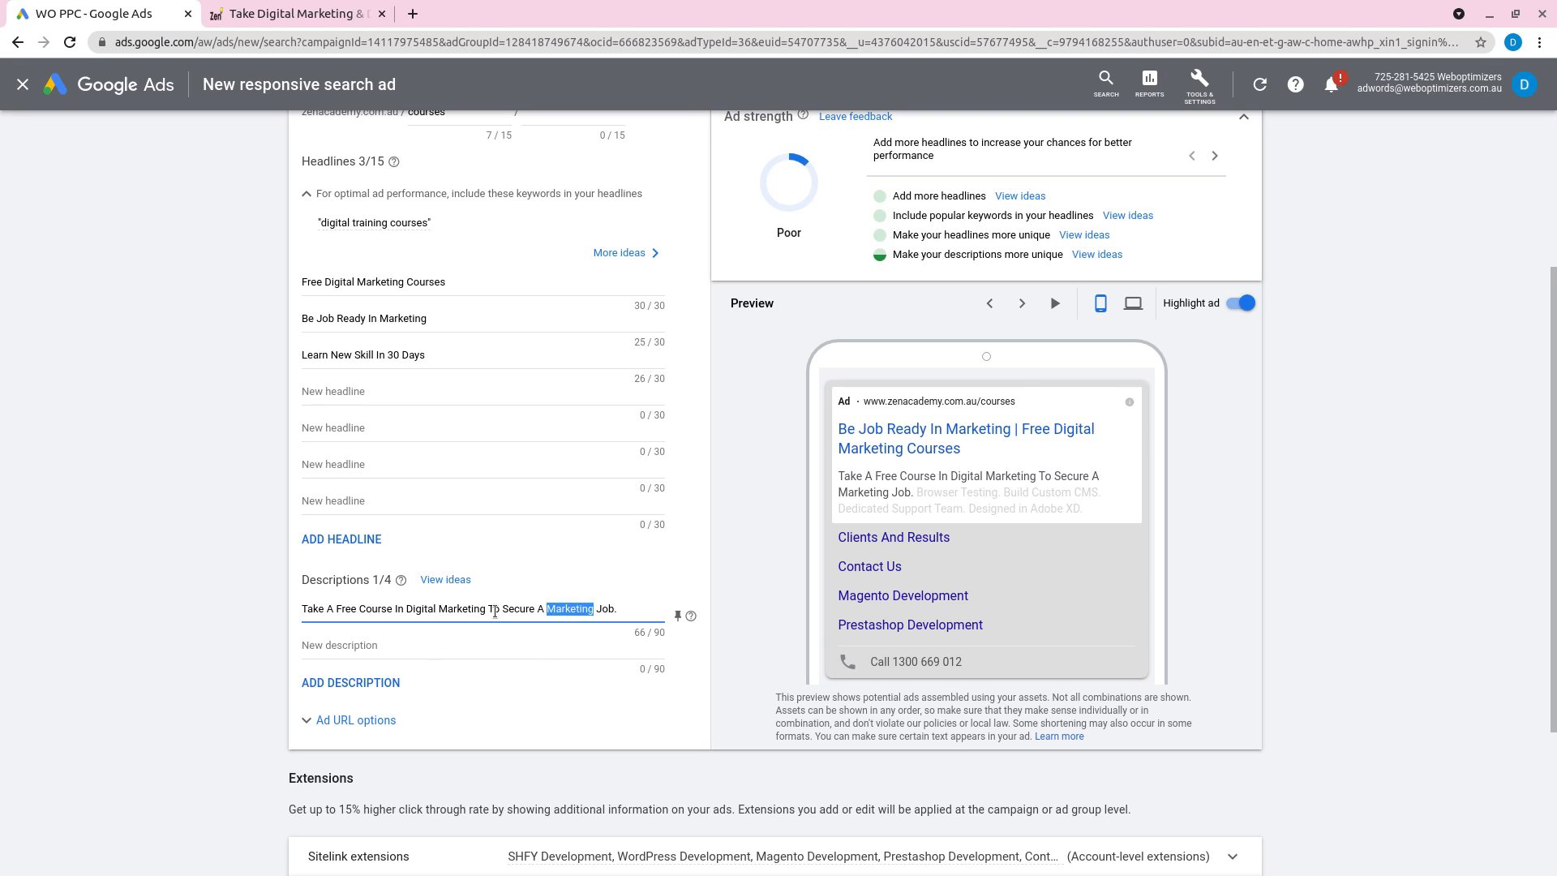
left_click_drag(488, 612, 671, 618)
type("& A")
type("dd To Your ")
type("ERxi")
key("BackSpace")
key("BackSpace")
key("BackSpace")
type("xisting marketing")
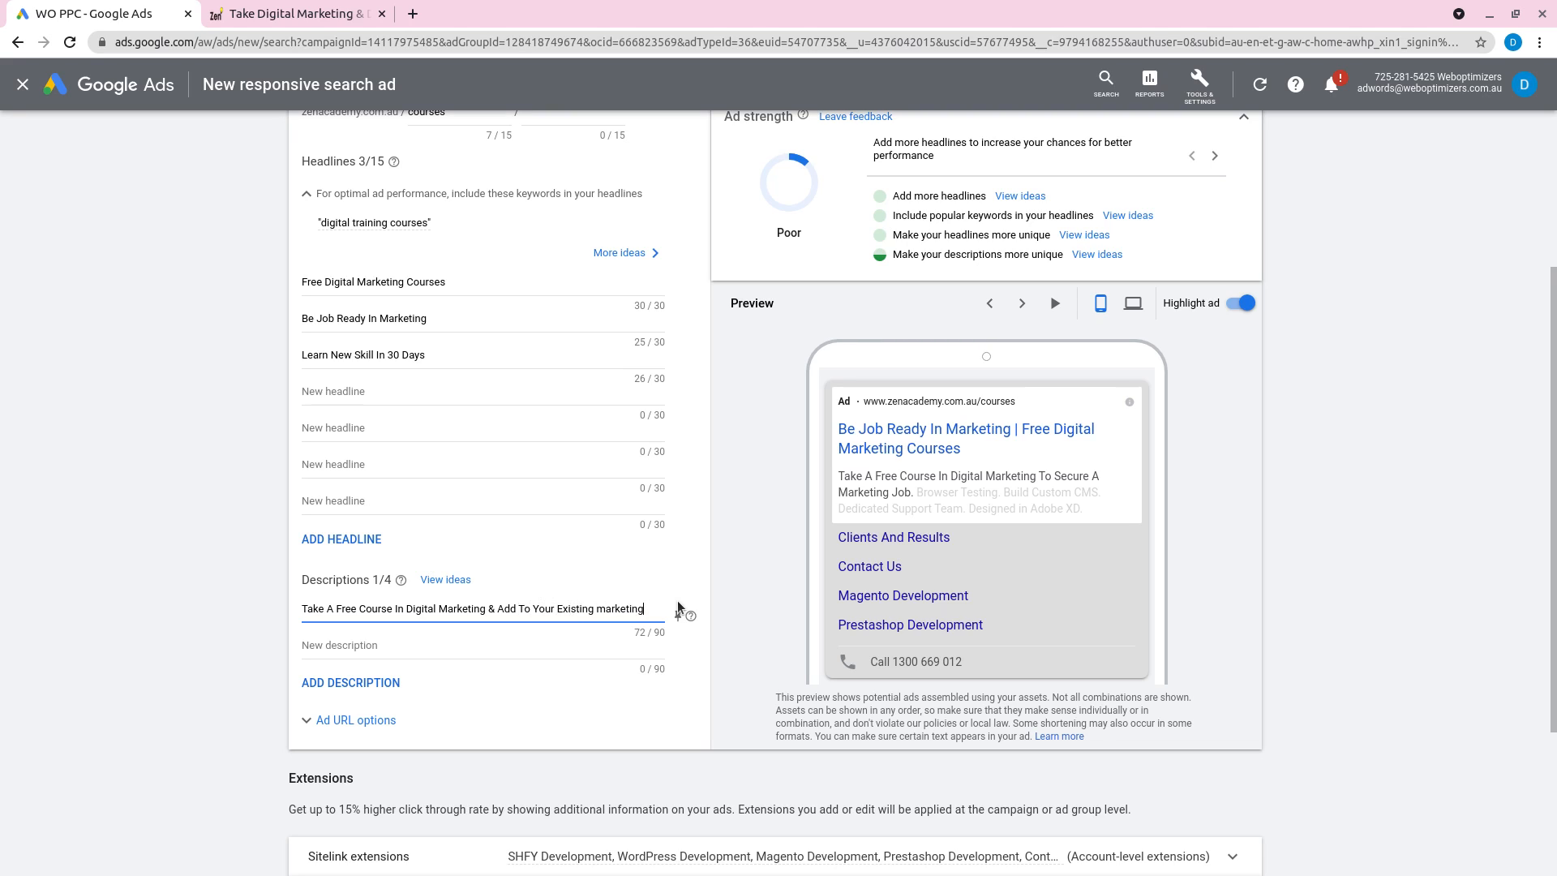
key("BackSpace")
key("BackSpace")
key("BackSpace")
key("BackSpace")
key("BackSpace")
key("BackSpace")
key("BackSpace")
key("BackSpace")
key("BackSpace")
type("Marketi")
key("BackSpace")
type("kills.")
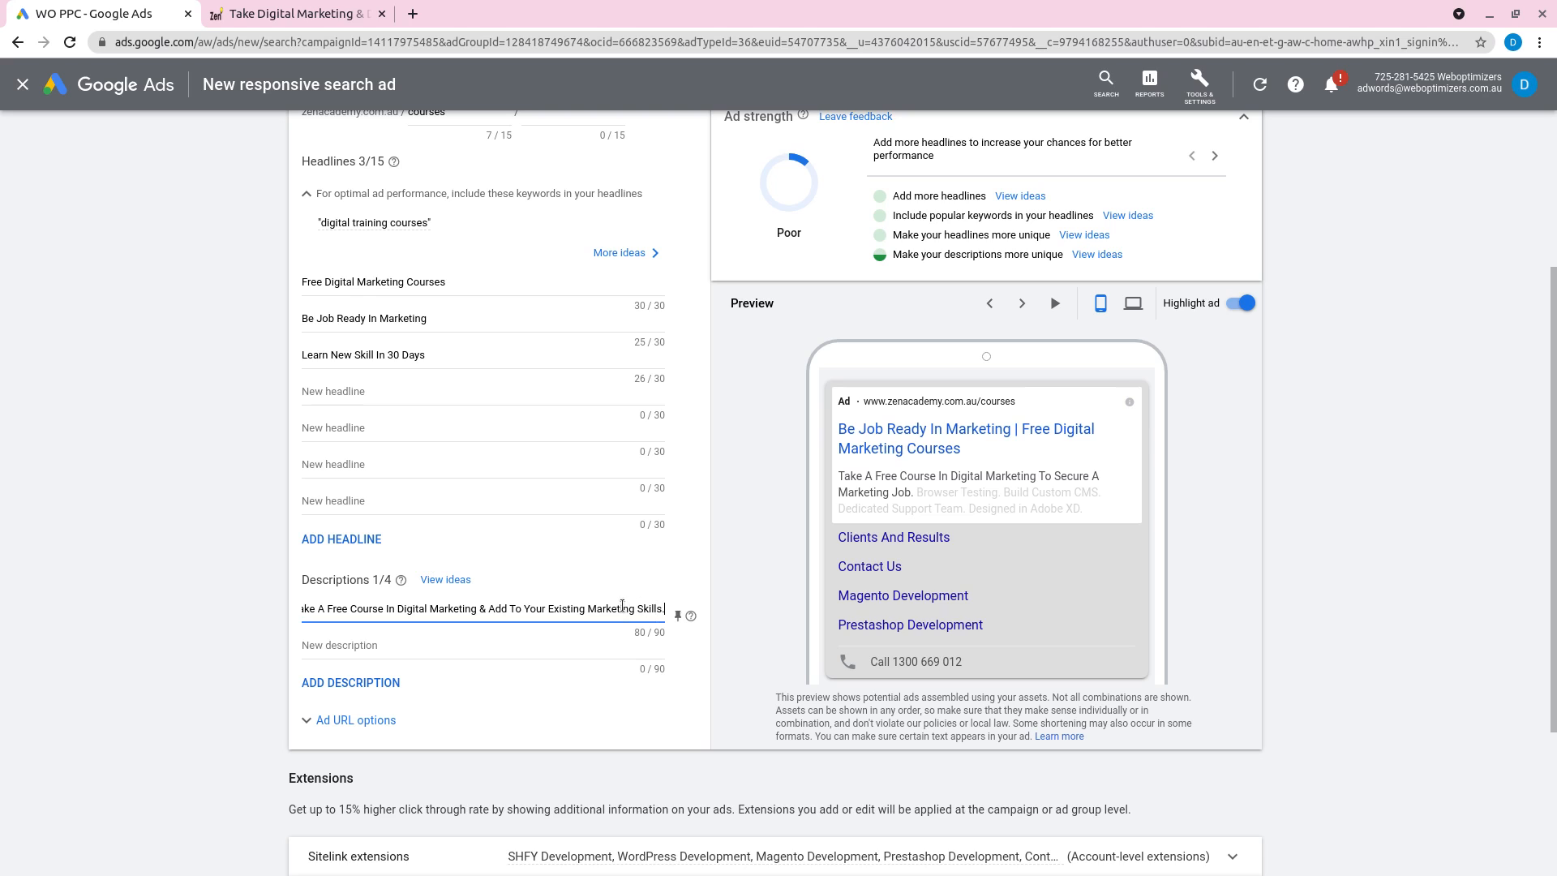
left_click_drag(622, 607, 276, 607)
left_click(286, 655)
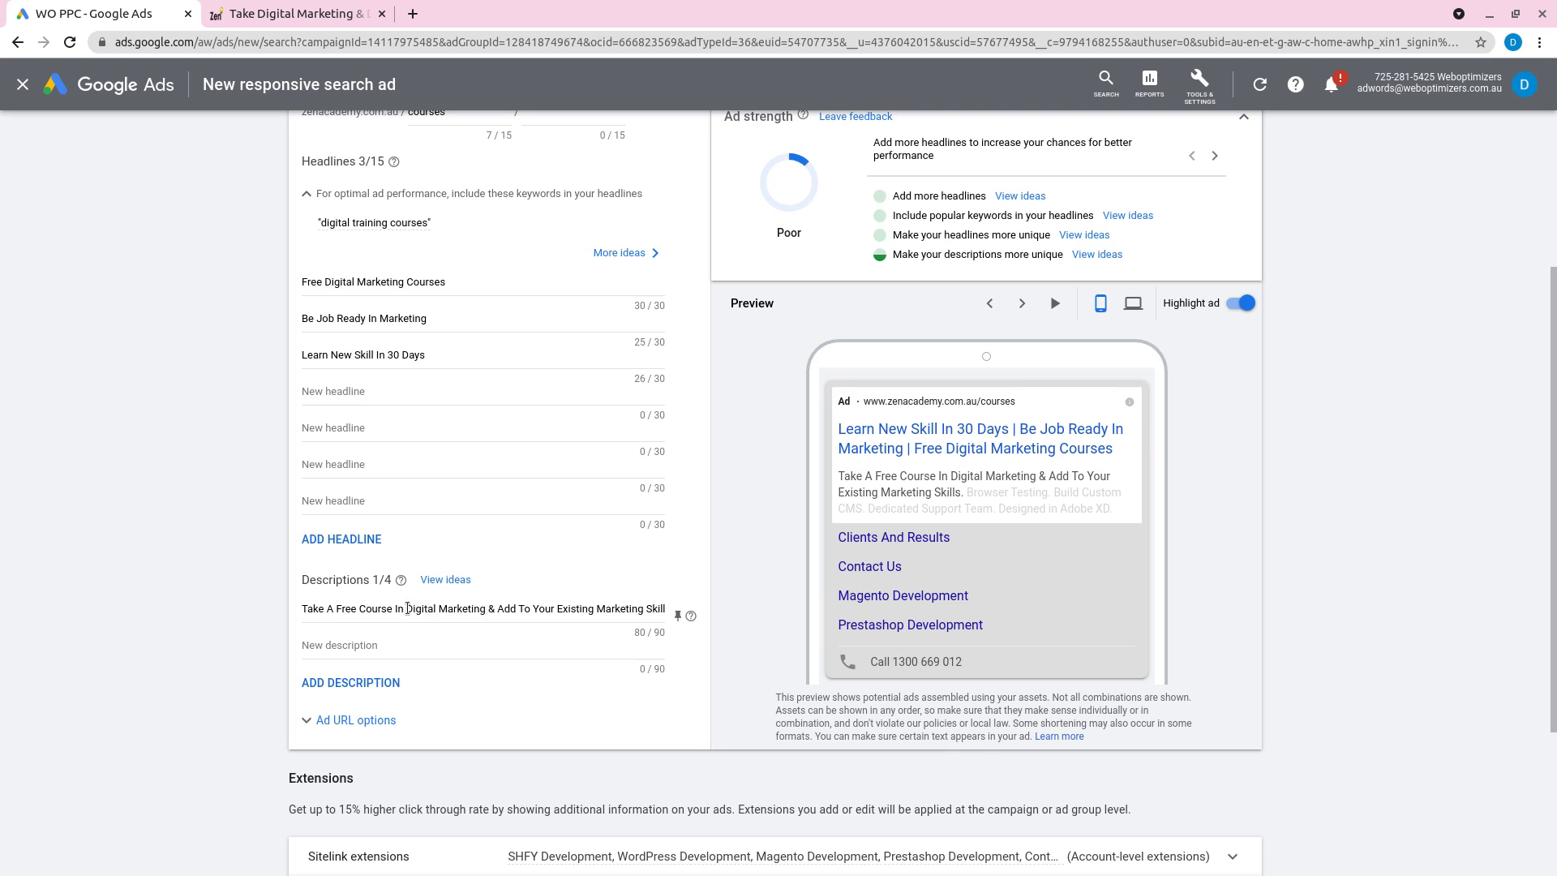
left_click_drag(407, 608, 483, 610)
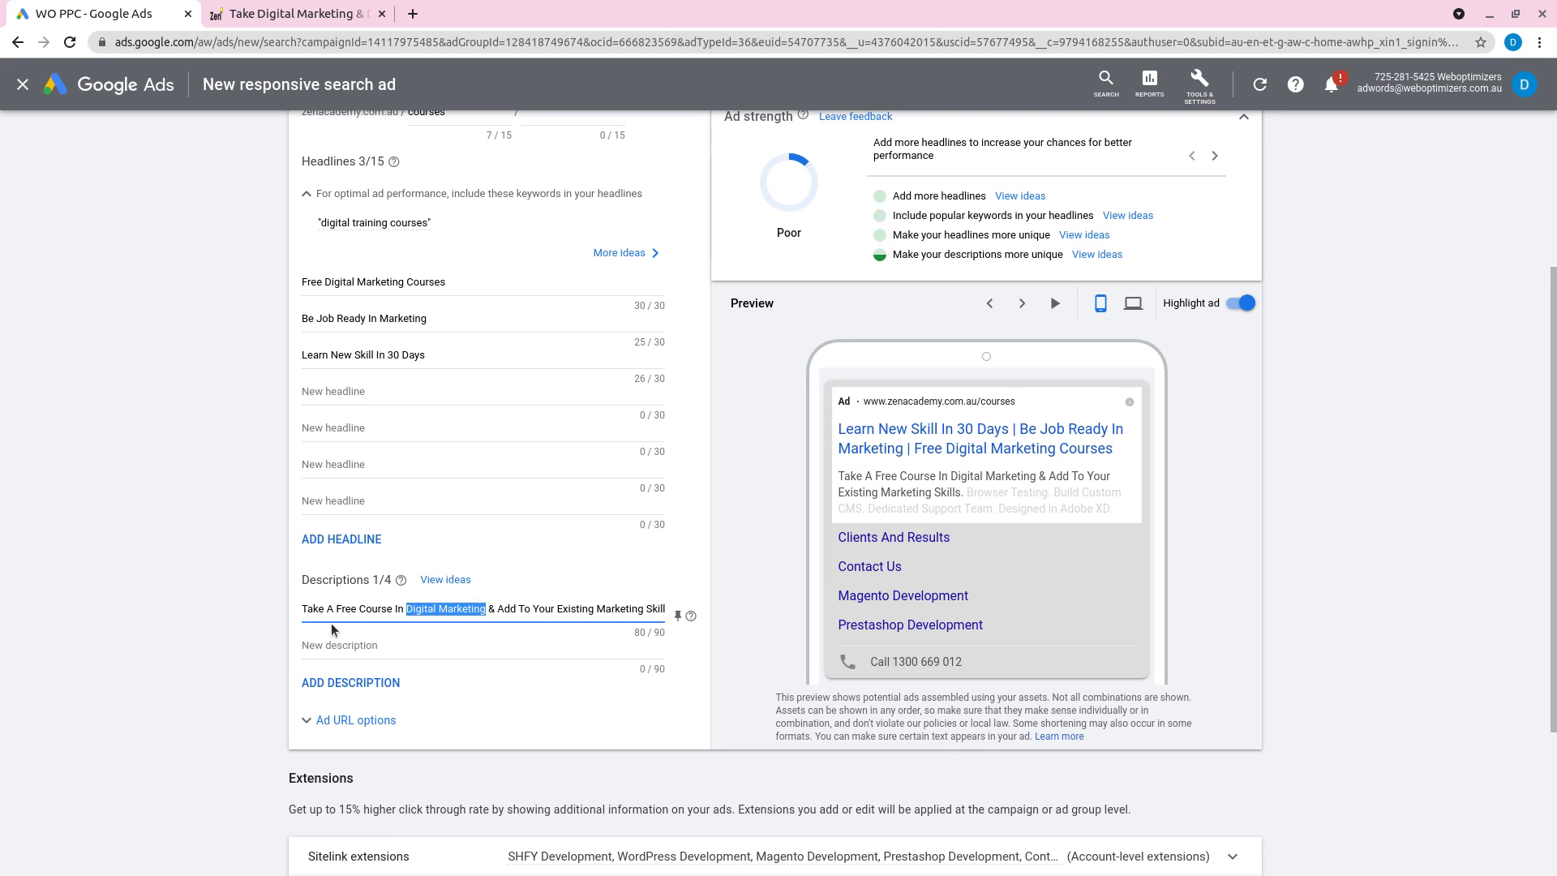
left_click_drag(360, 610, 487, 609)
left_click(398, 592)
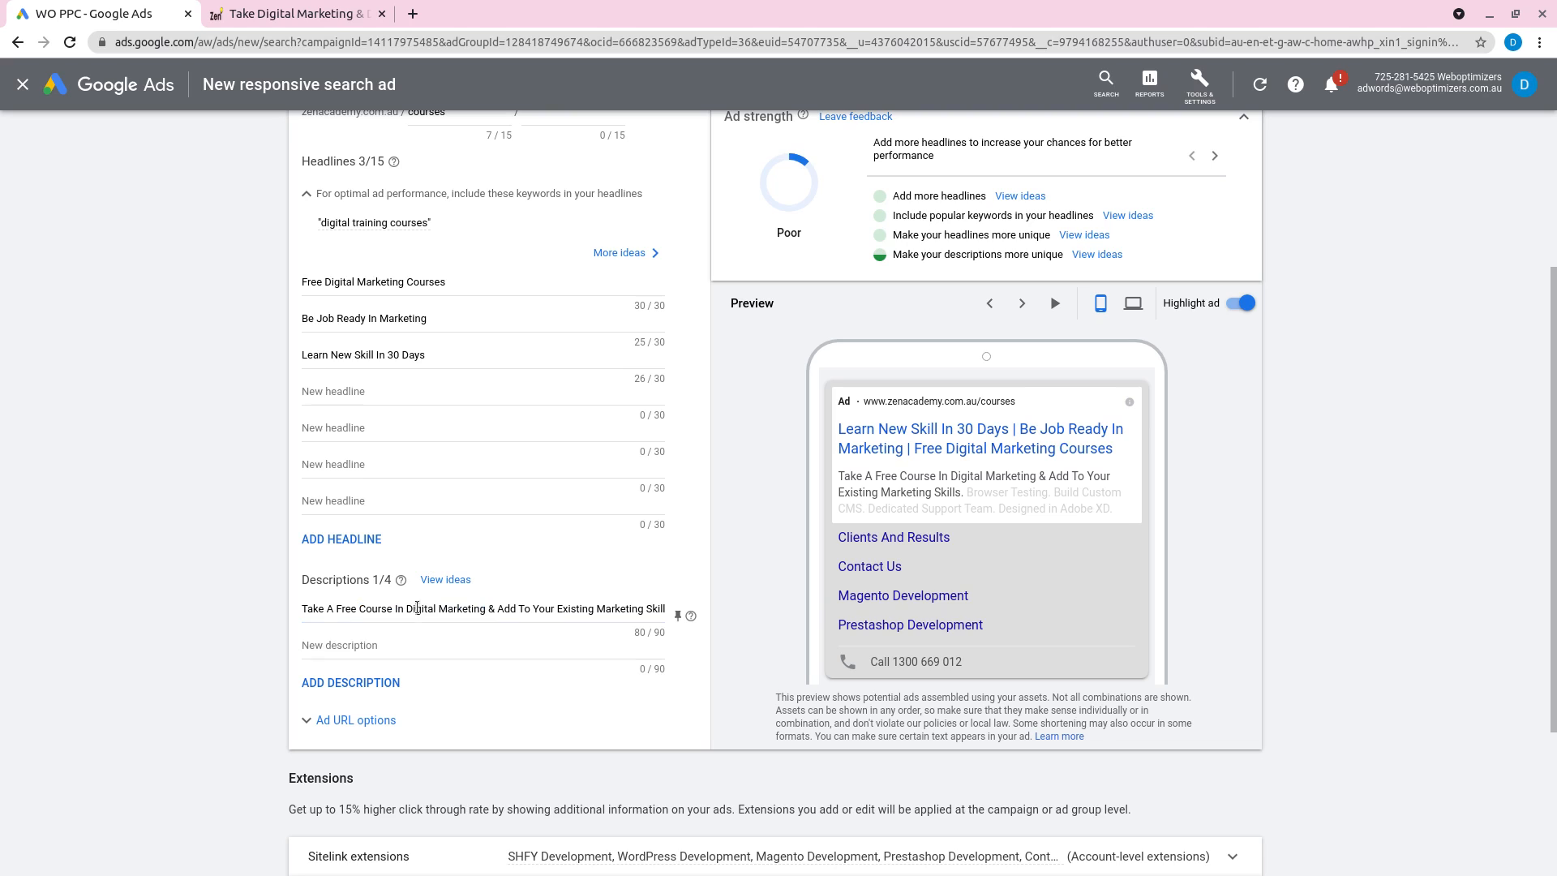
Change "Course In Digital Marketing" in the first description to "Digital Marketing Courses"
left_click(361, 608)
left_click_drag(397, 608, 409, 610)
key("BackSpace")
key("BackSpace")
key("BackSpace")
key("BackSpace")
key("BackSpace")
key("BackSpace")
key("BackSpace")
key("BackSpace")
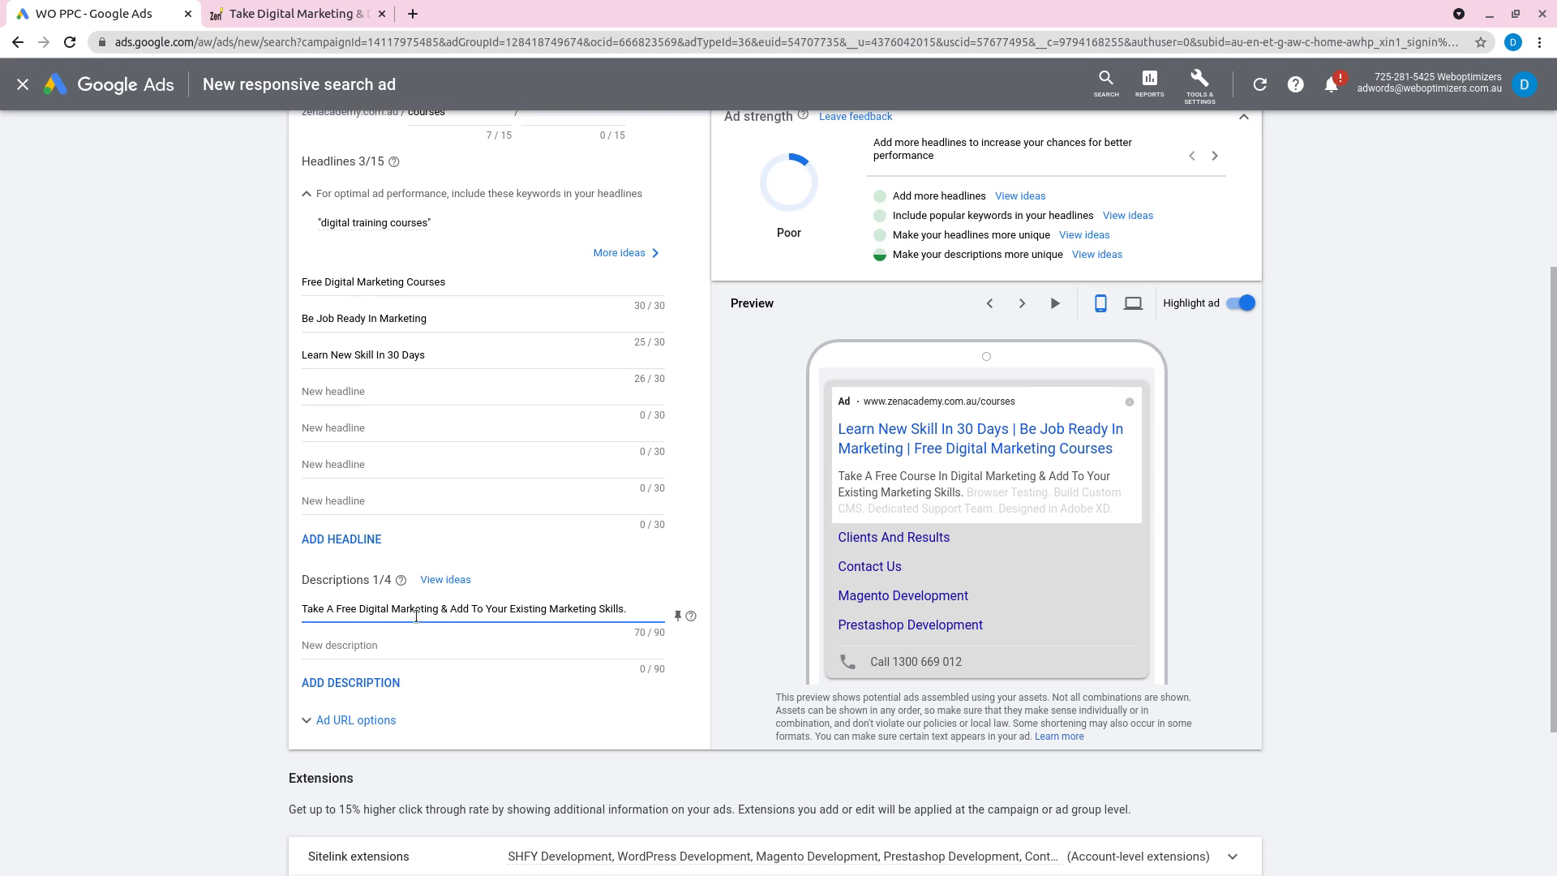
left_click(442, 610)
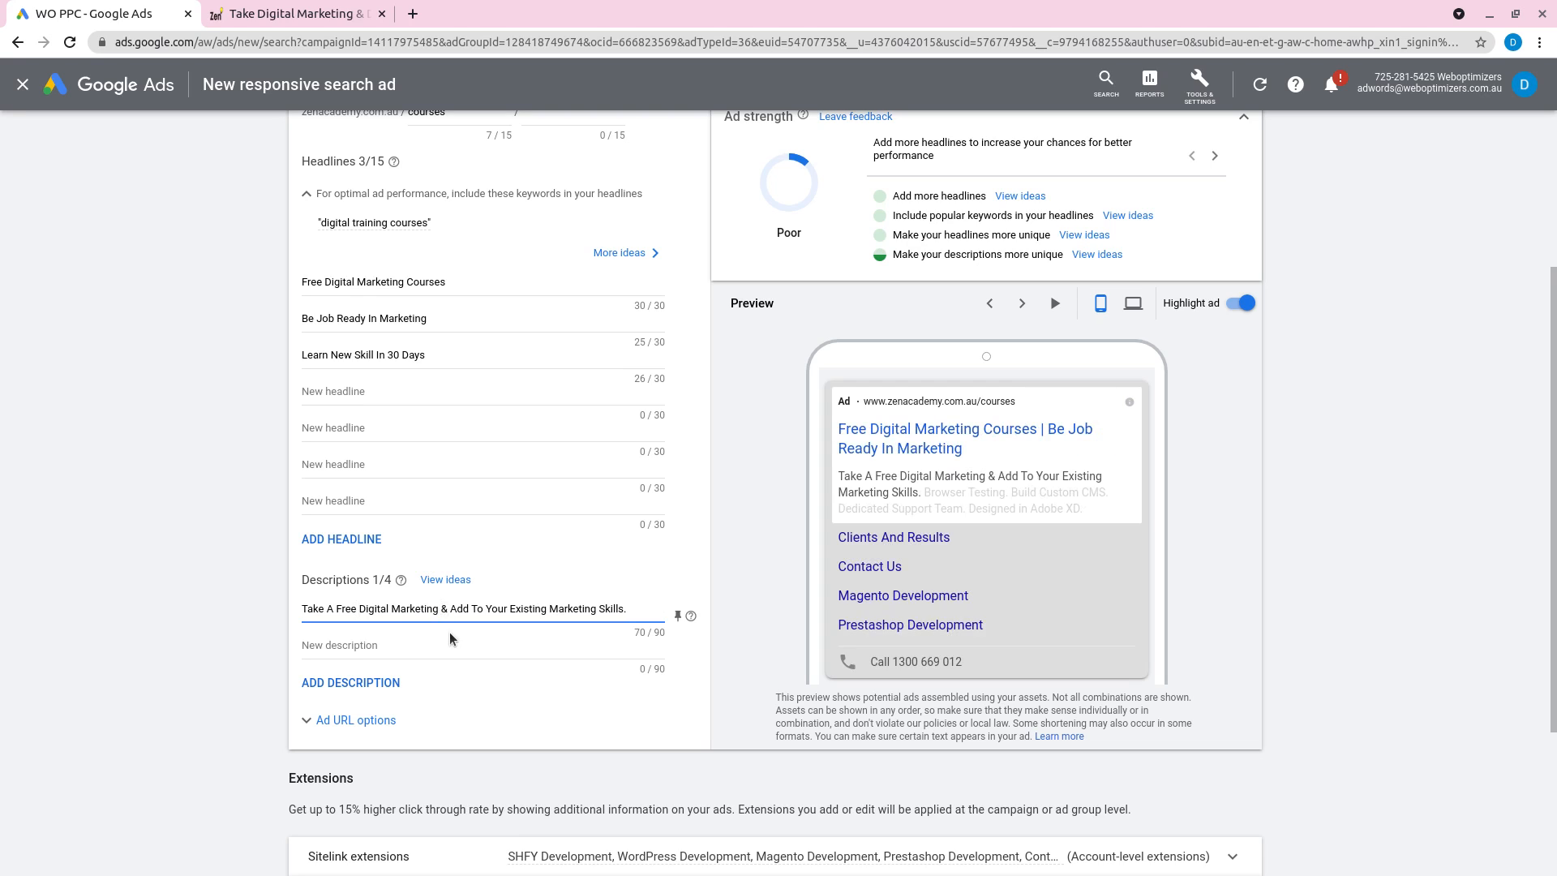
type("Courses")
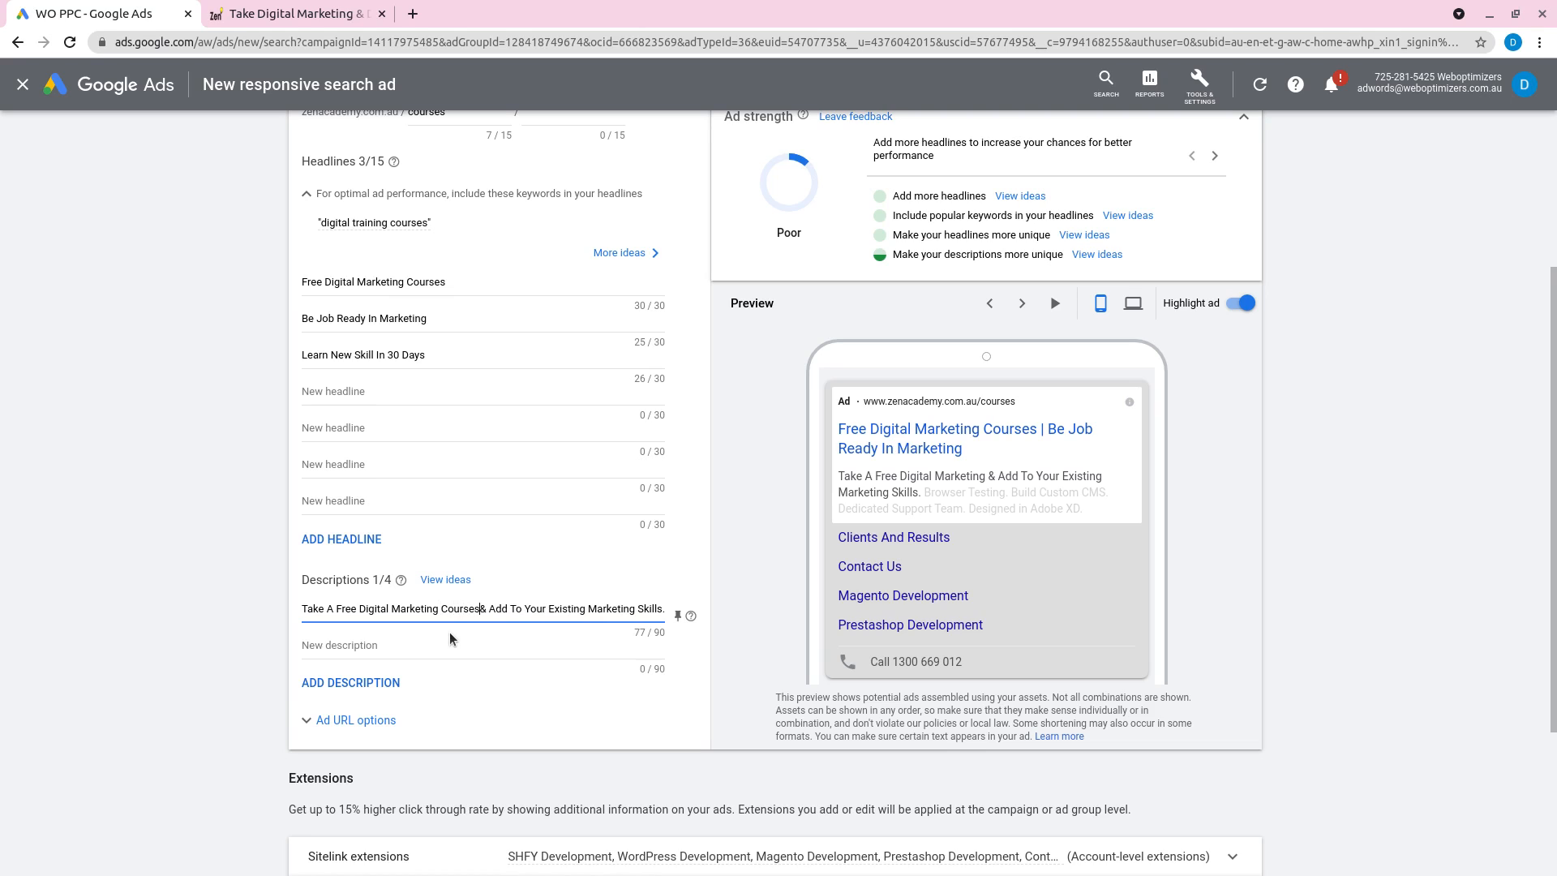
Remove the article "A" before "Free" so the first description begins "Take Free Digital Marketing Courses"
key("ctrl+Left")
key("ctrl+Left")
key("ctrl+Left")
key("ctrl+Left")
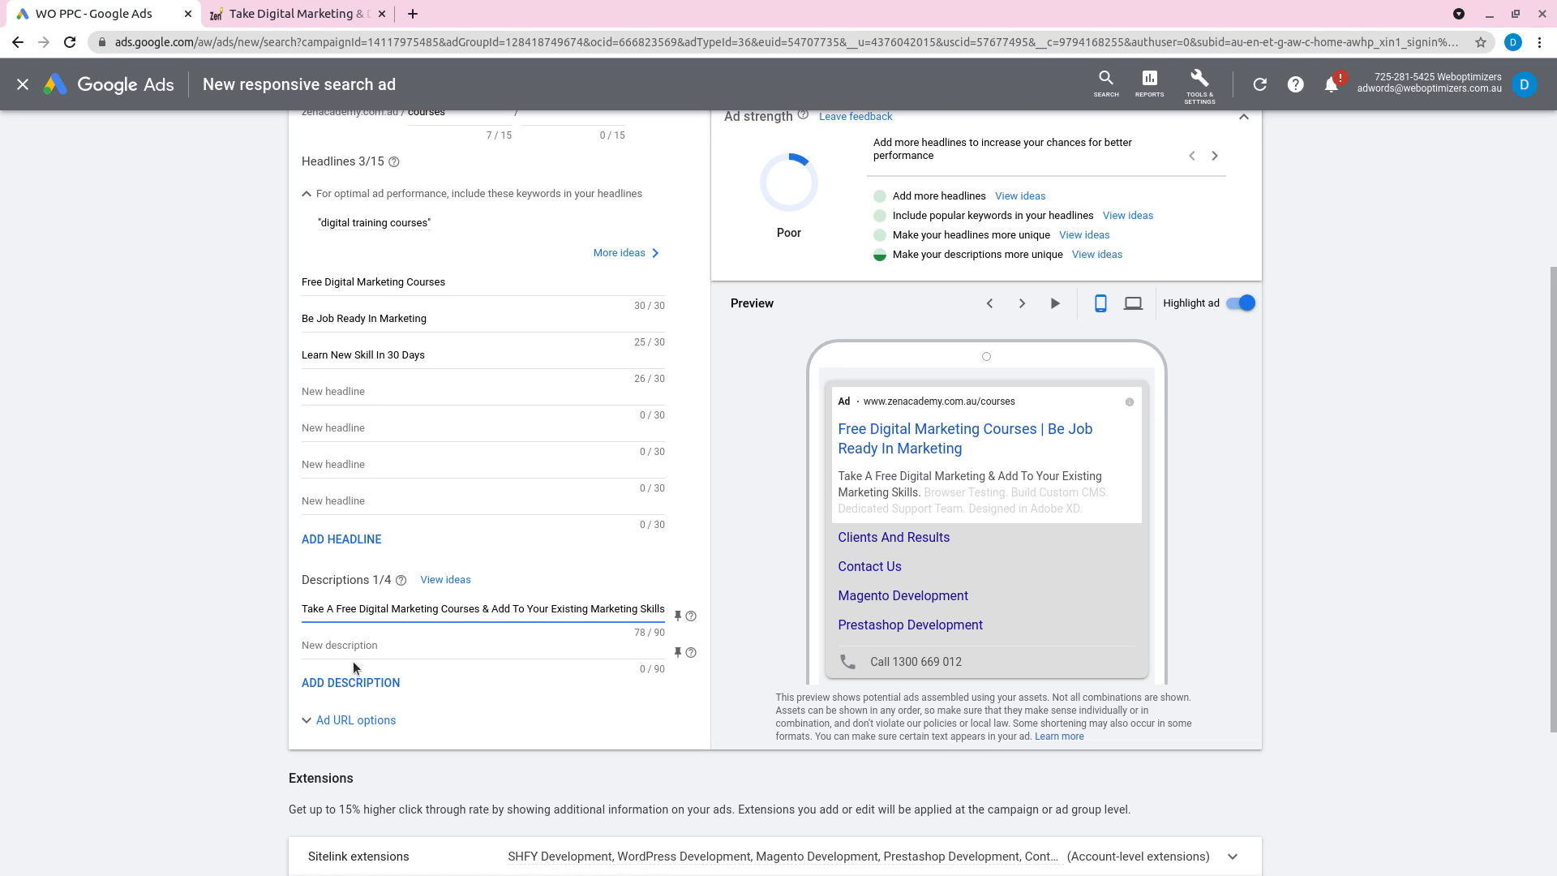
key("BackSpace")
key("BackSpace")
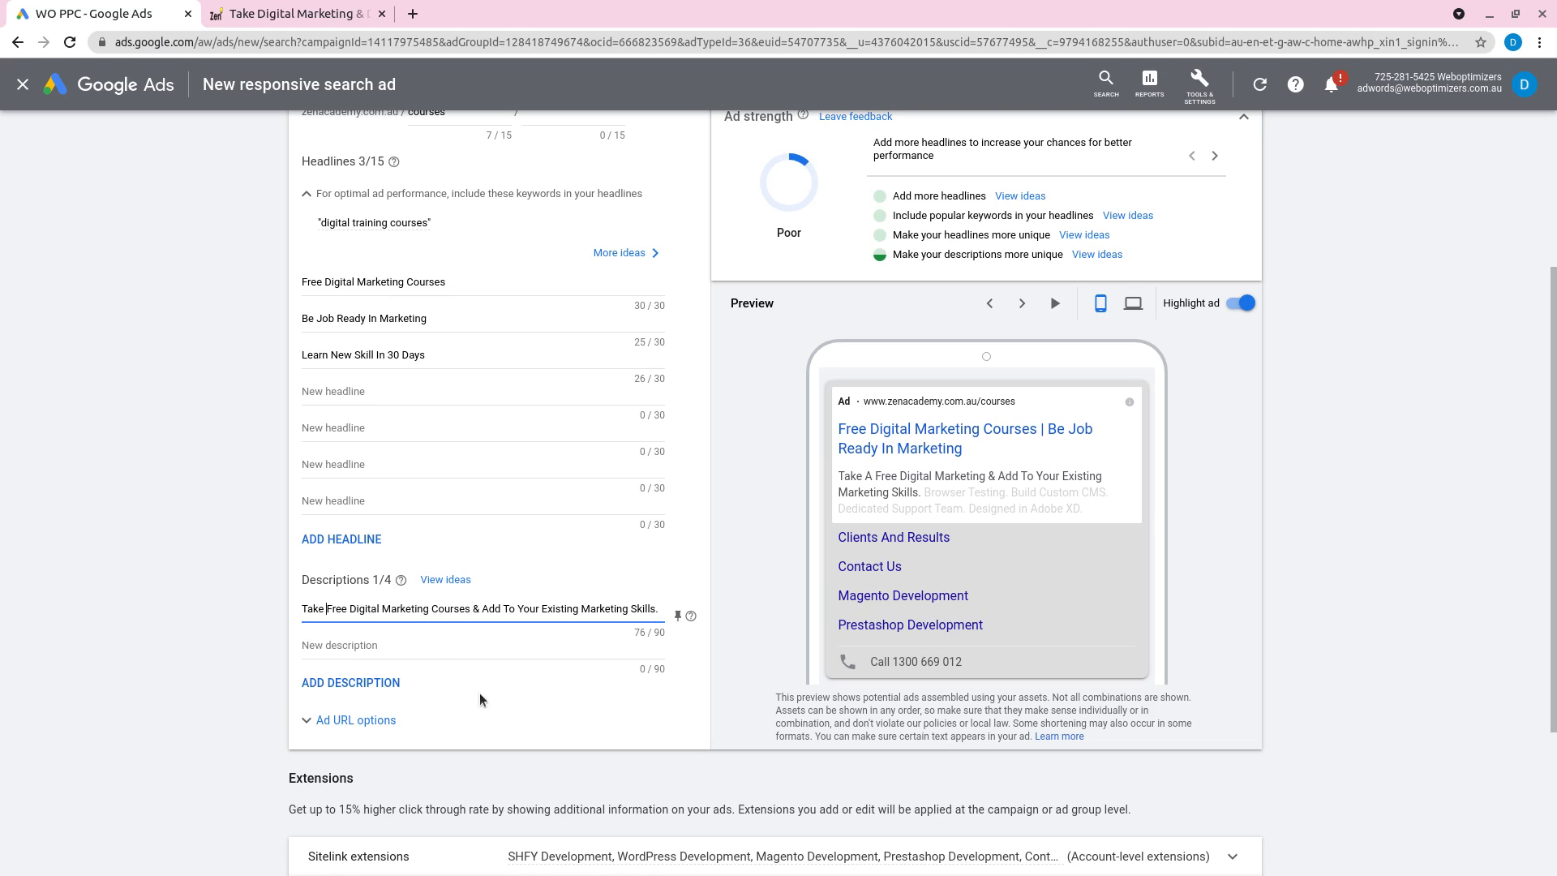
left_click(215, 595)
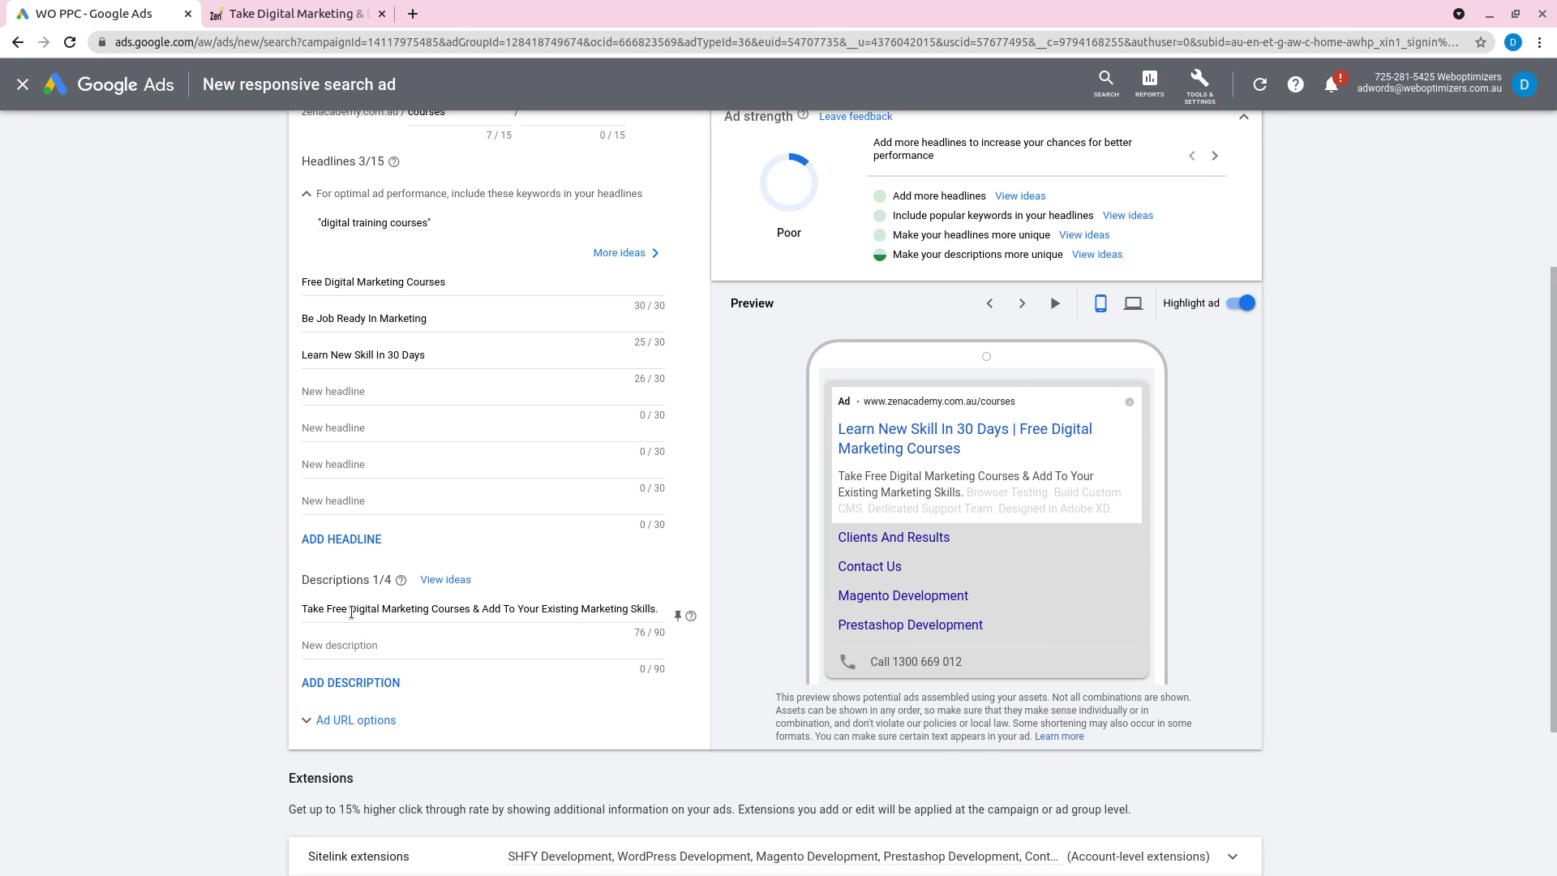
left_click_drag(350, 609, 472, 609)
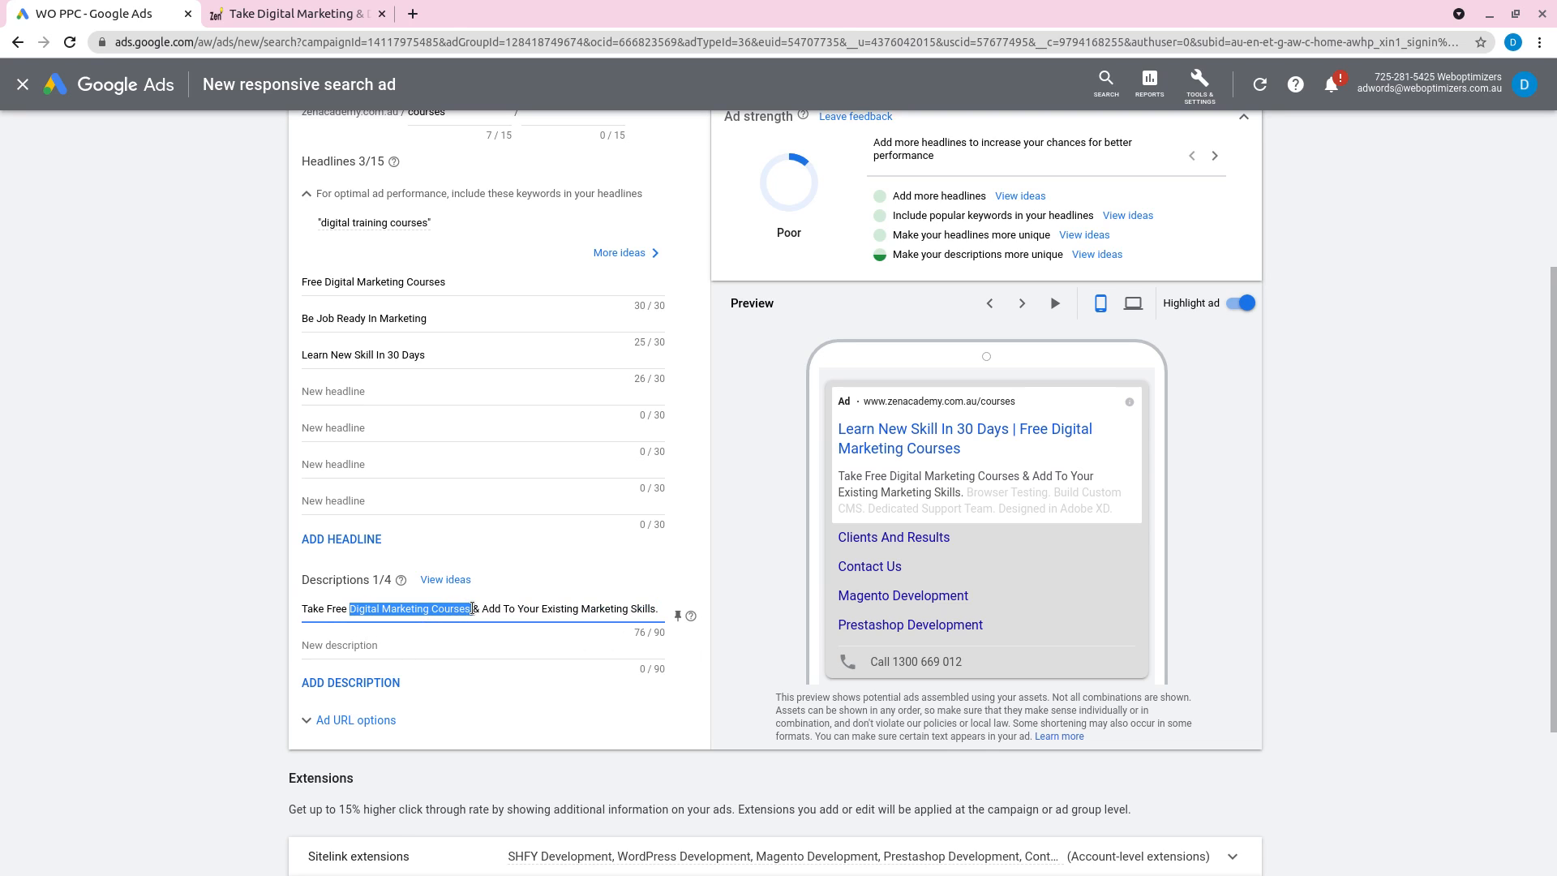
left_click(418, 701)
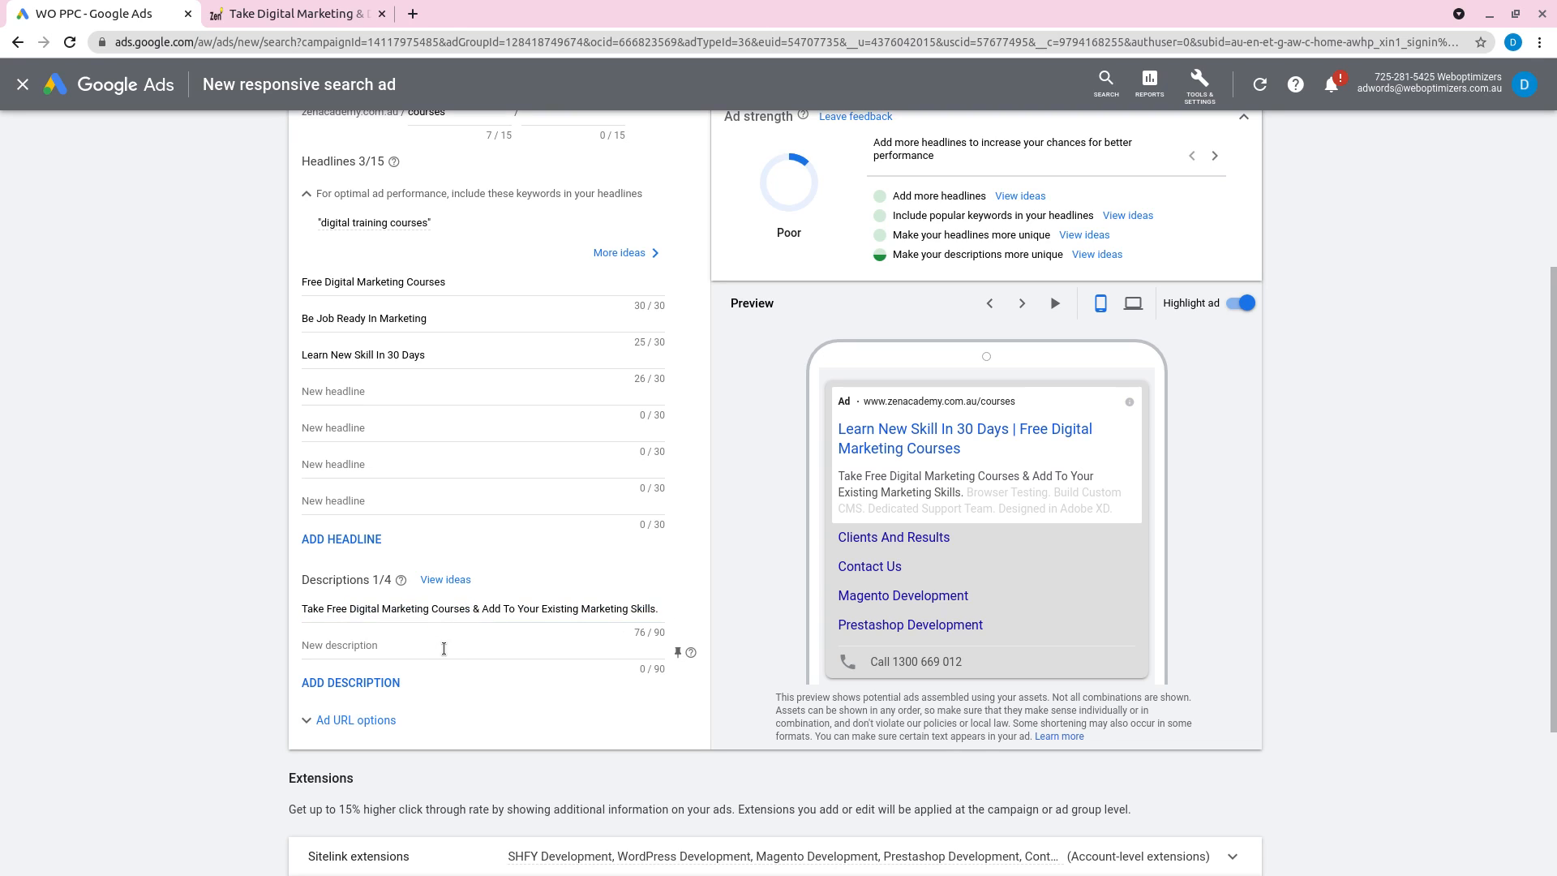
Add two more empty description fields to the ad, for four descriptions in all
left_click(373, 683)
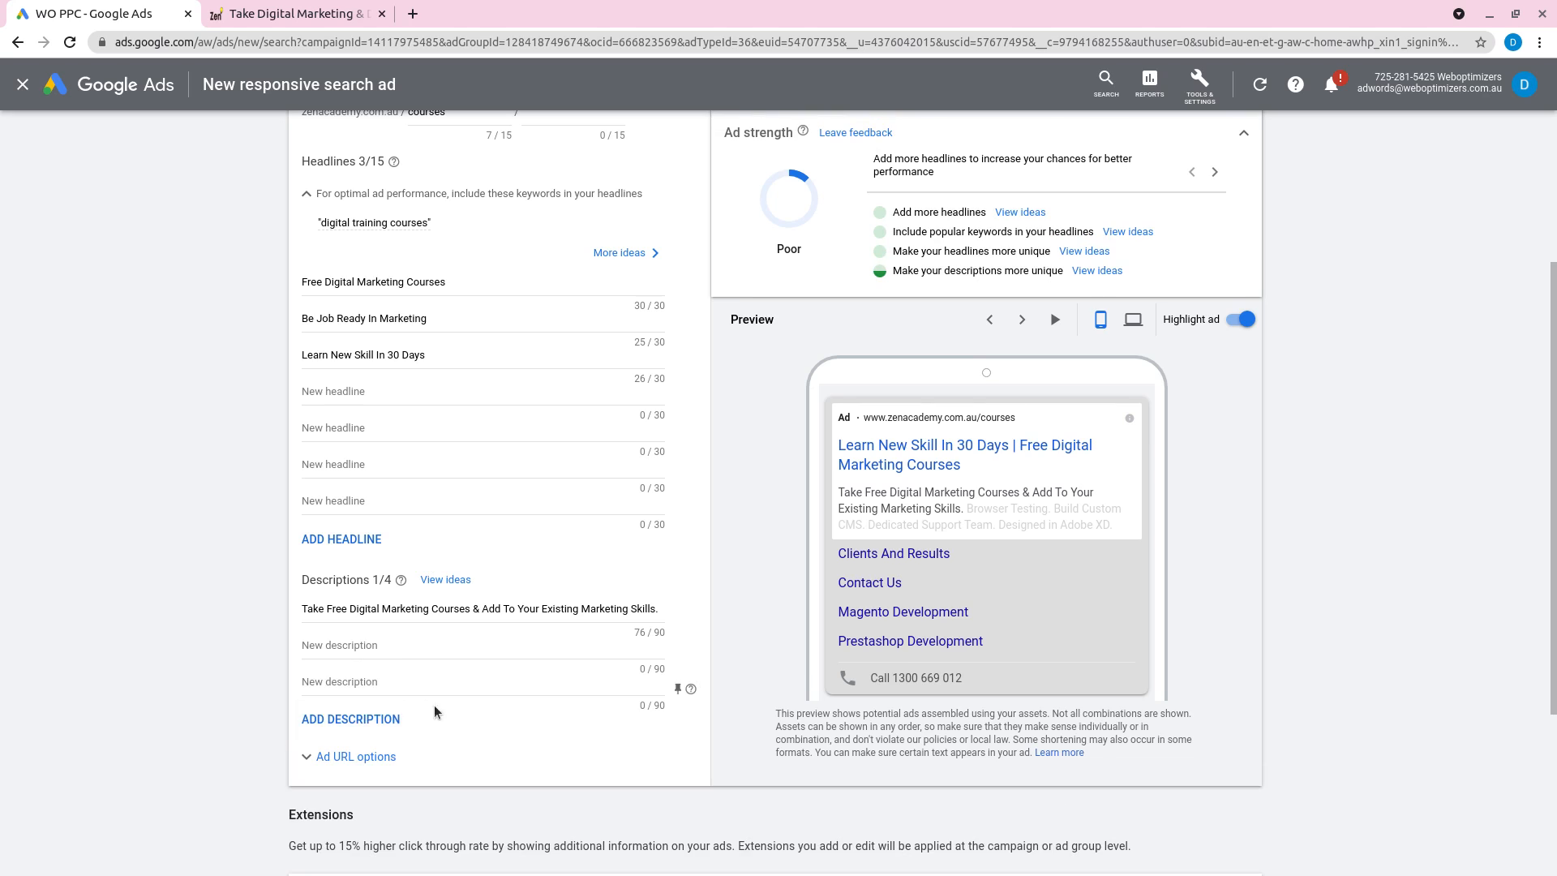
left_click(373, 720)
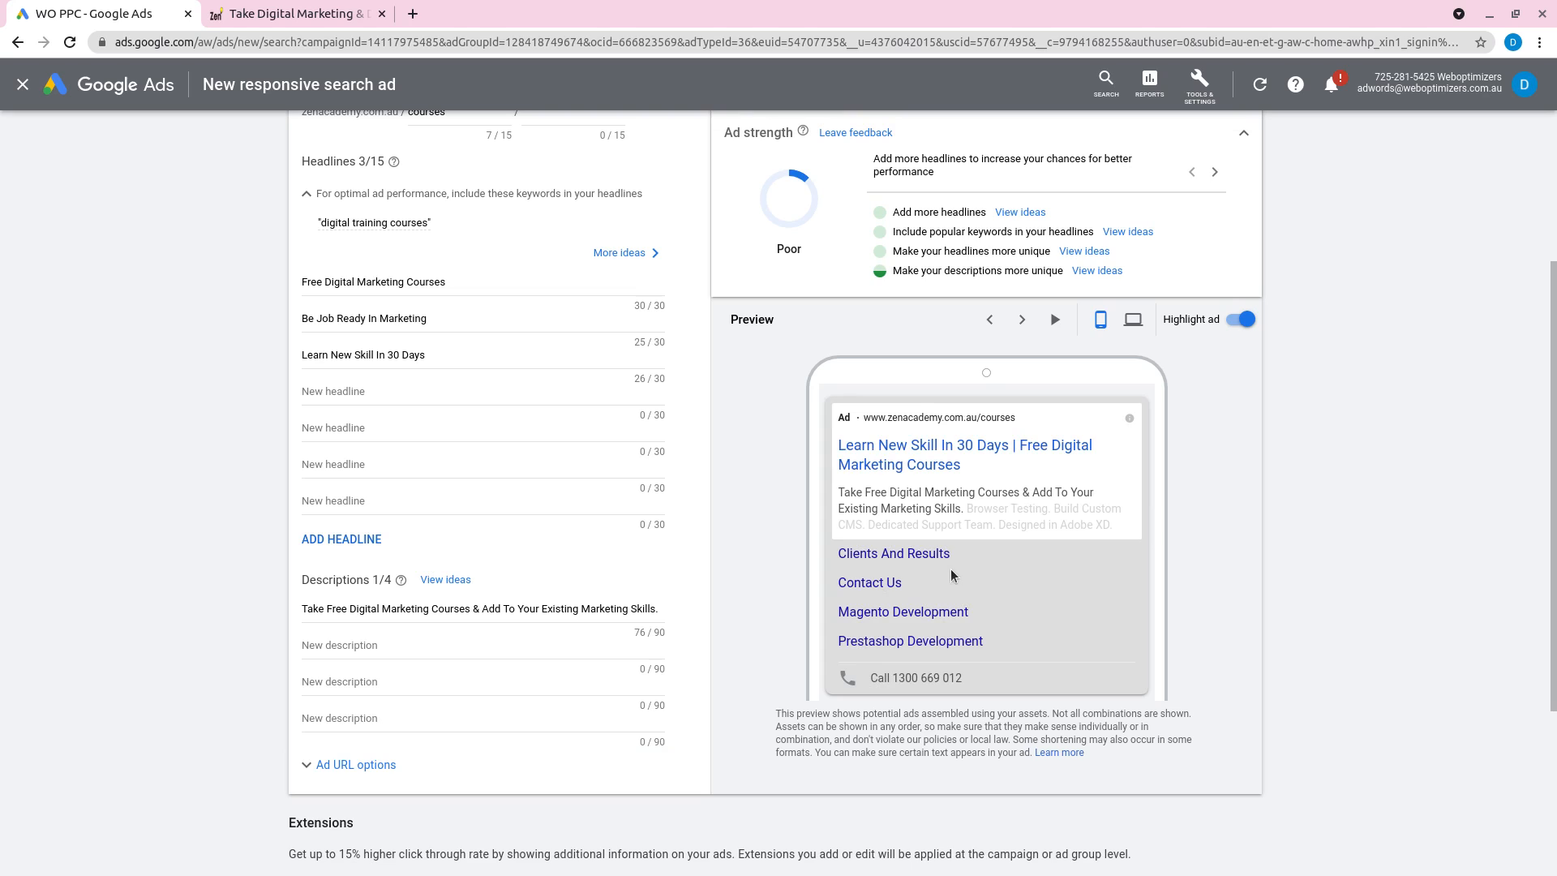
Try to save the ad with only the first description filled in
scroll(599, 679, "up", 2)
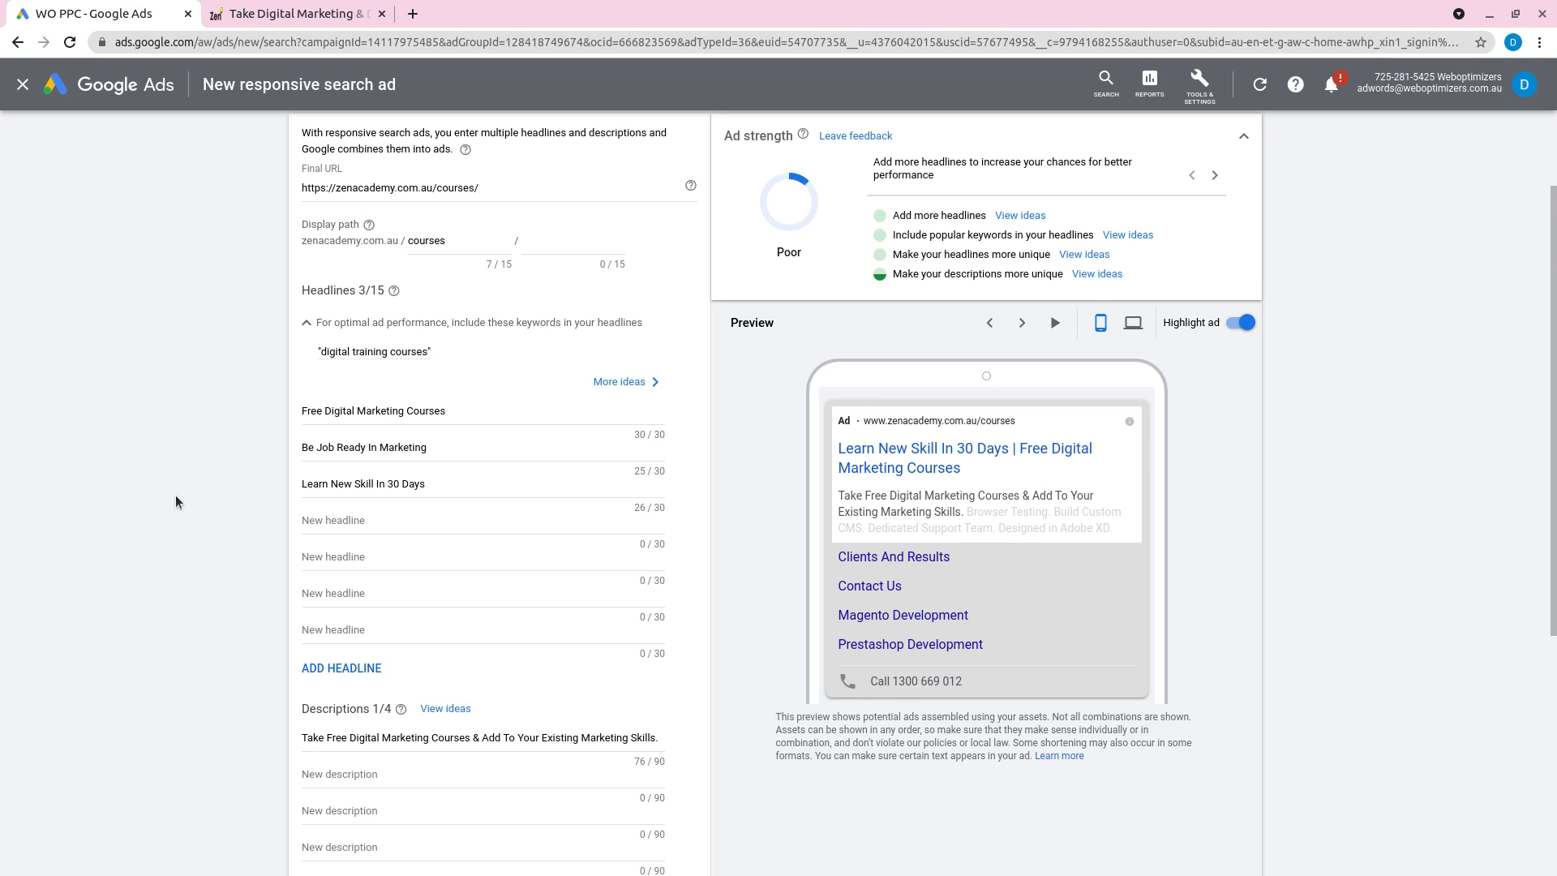
scroll(173, 497, "down", 2)
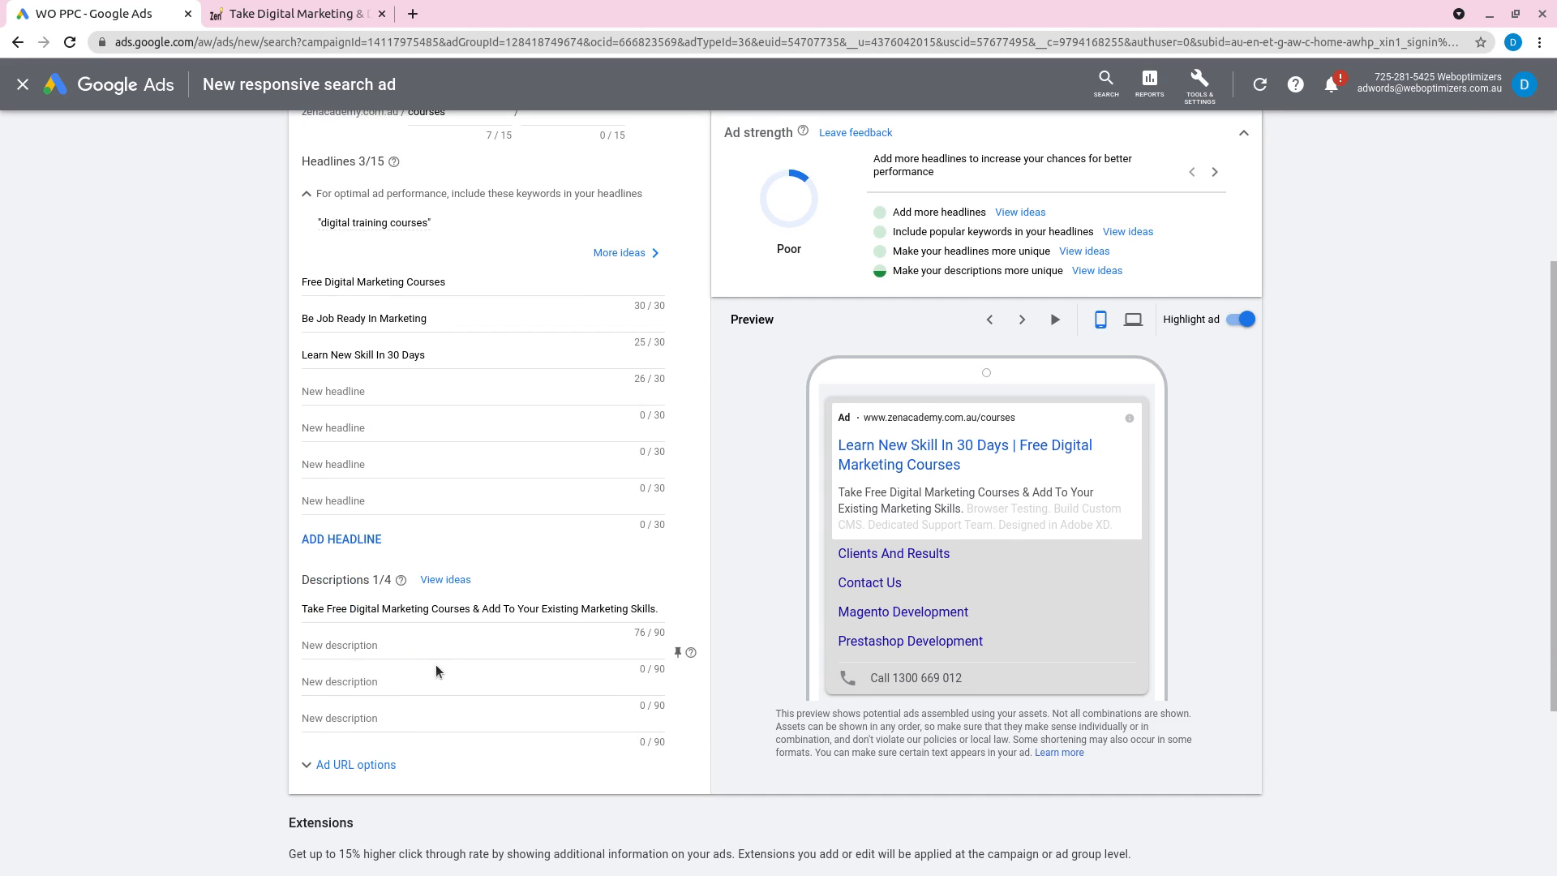
scroll(435, 664, "up", 4)
scroll(246, 674, "down", 5)
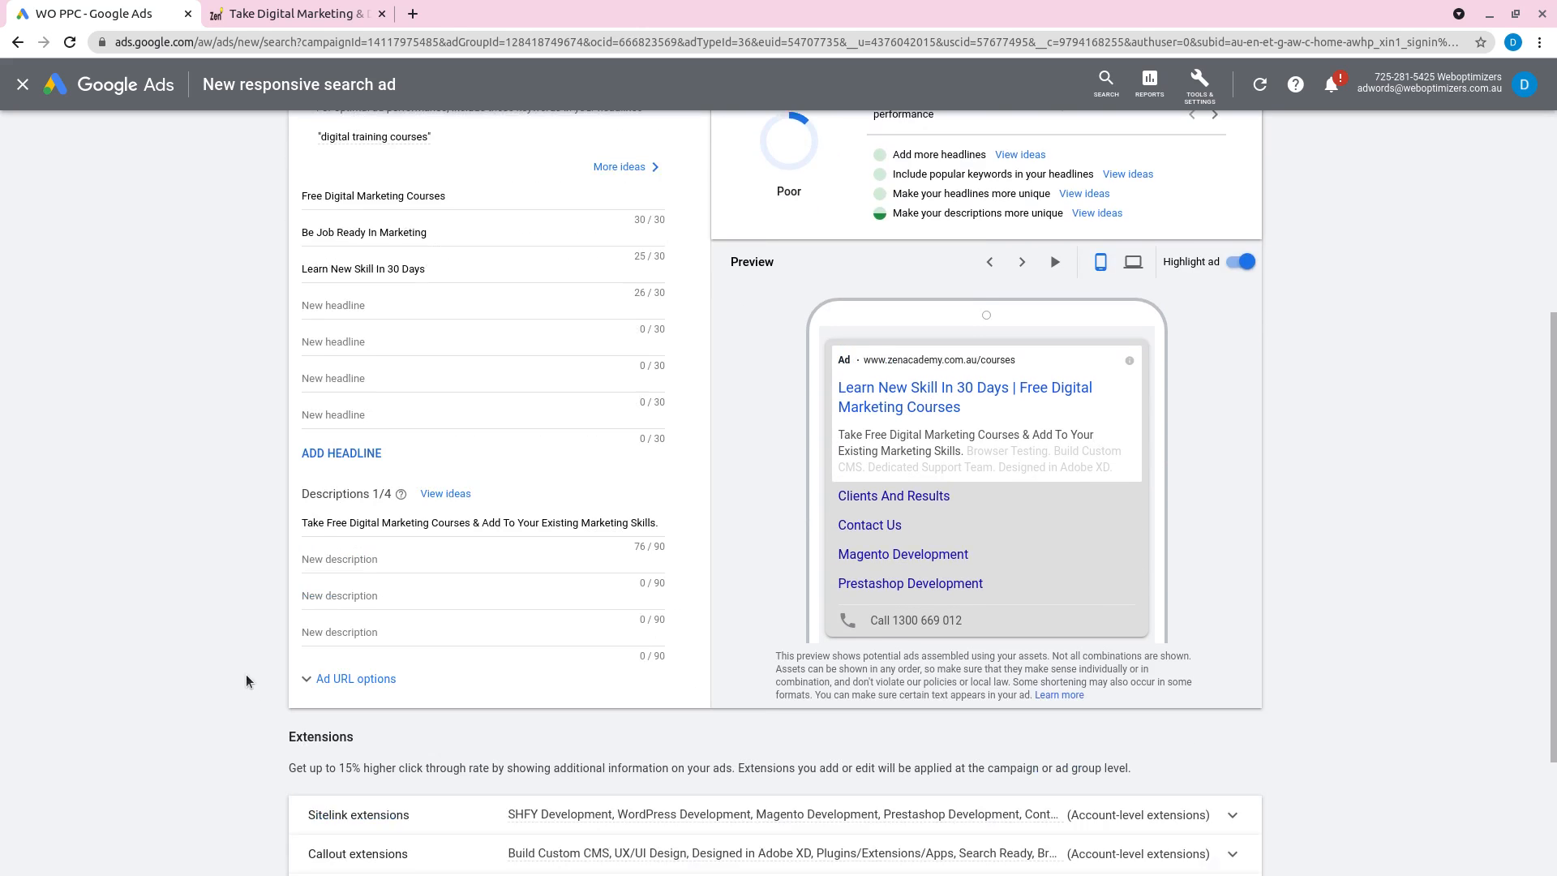
scroll(245, 679, "down", 3)
left_click(321, 811)
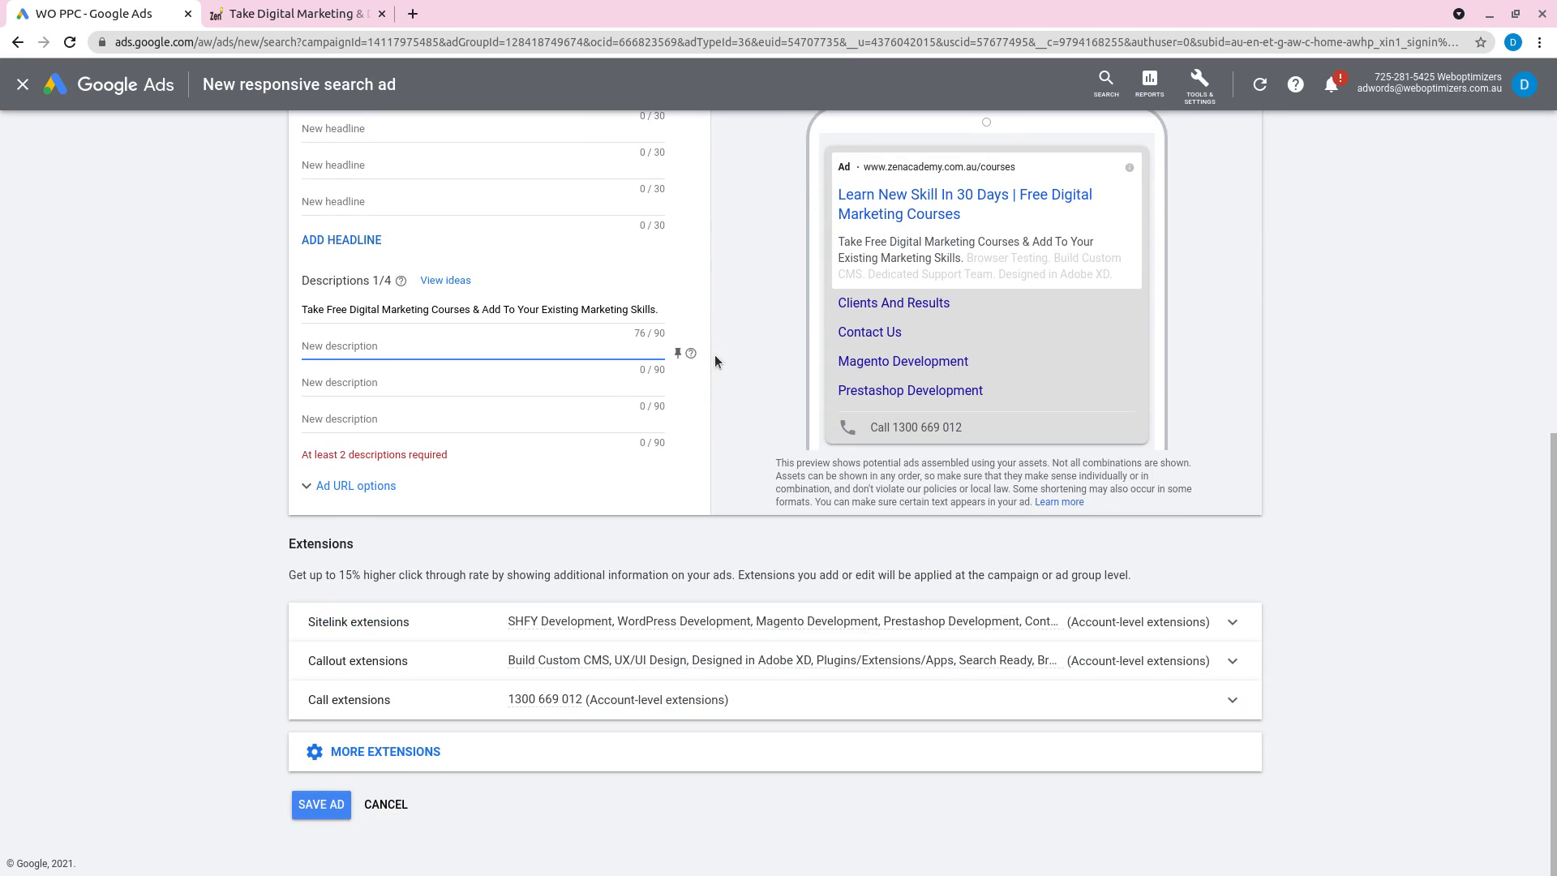
scroll(391, 486, "up", 2)
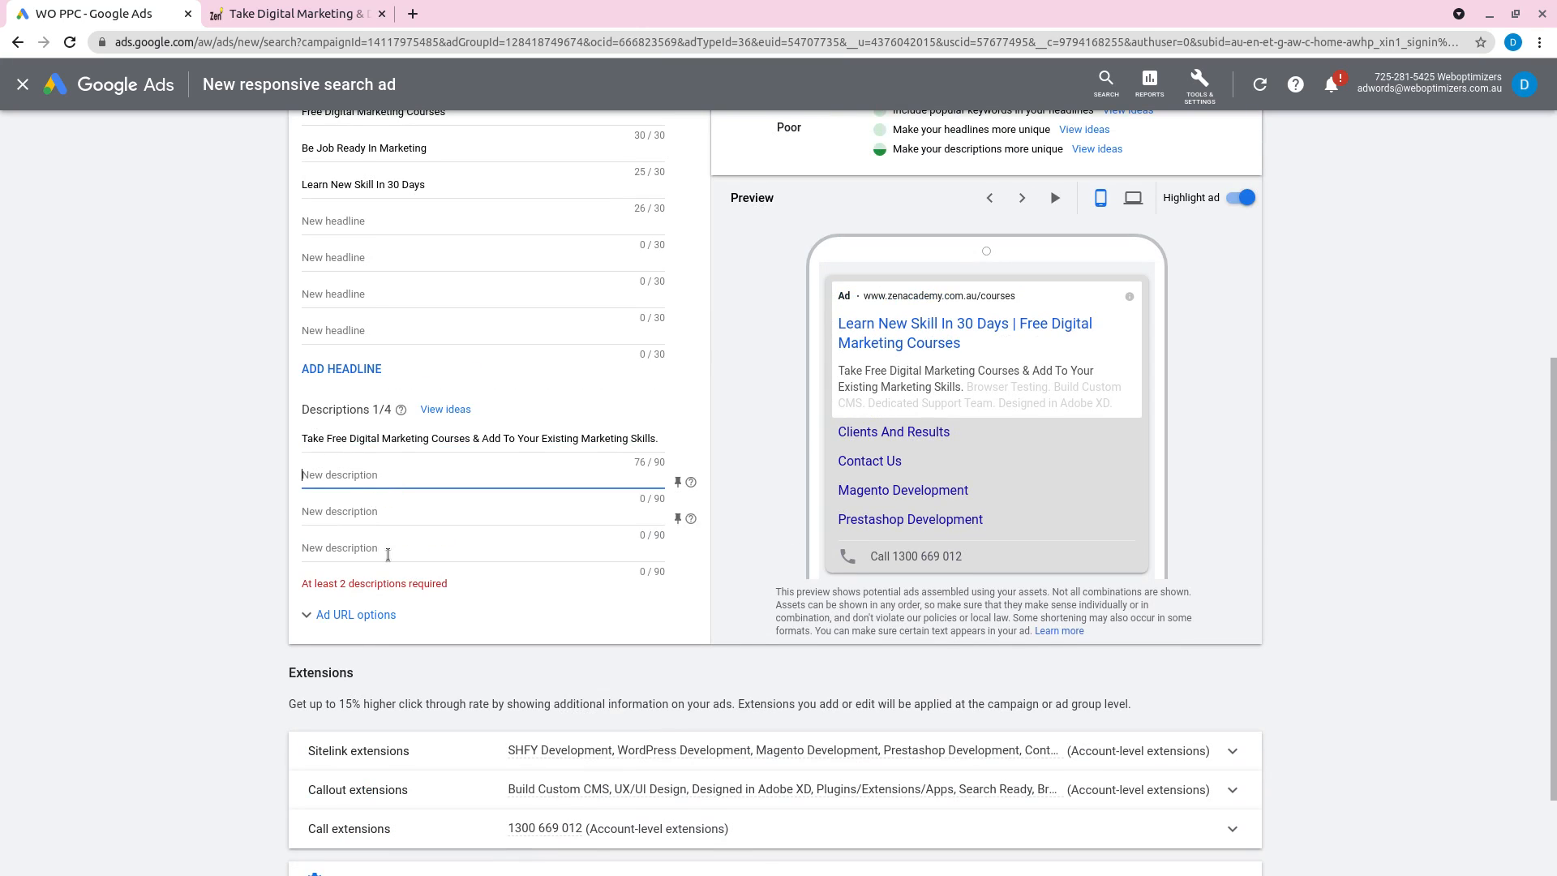
scroll(810, 470, "up", 2)
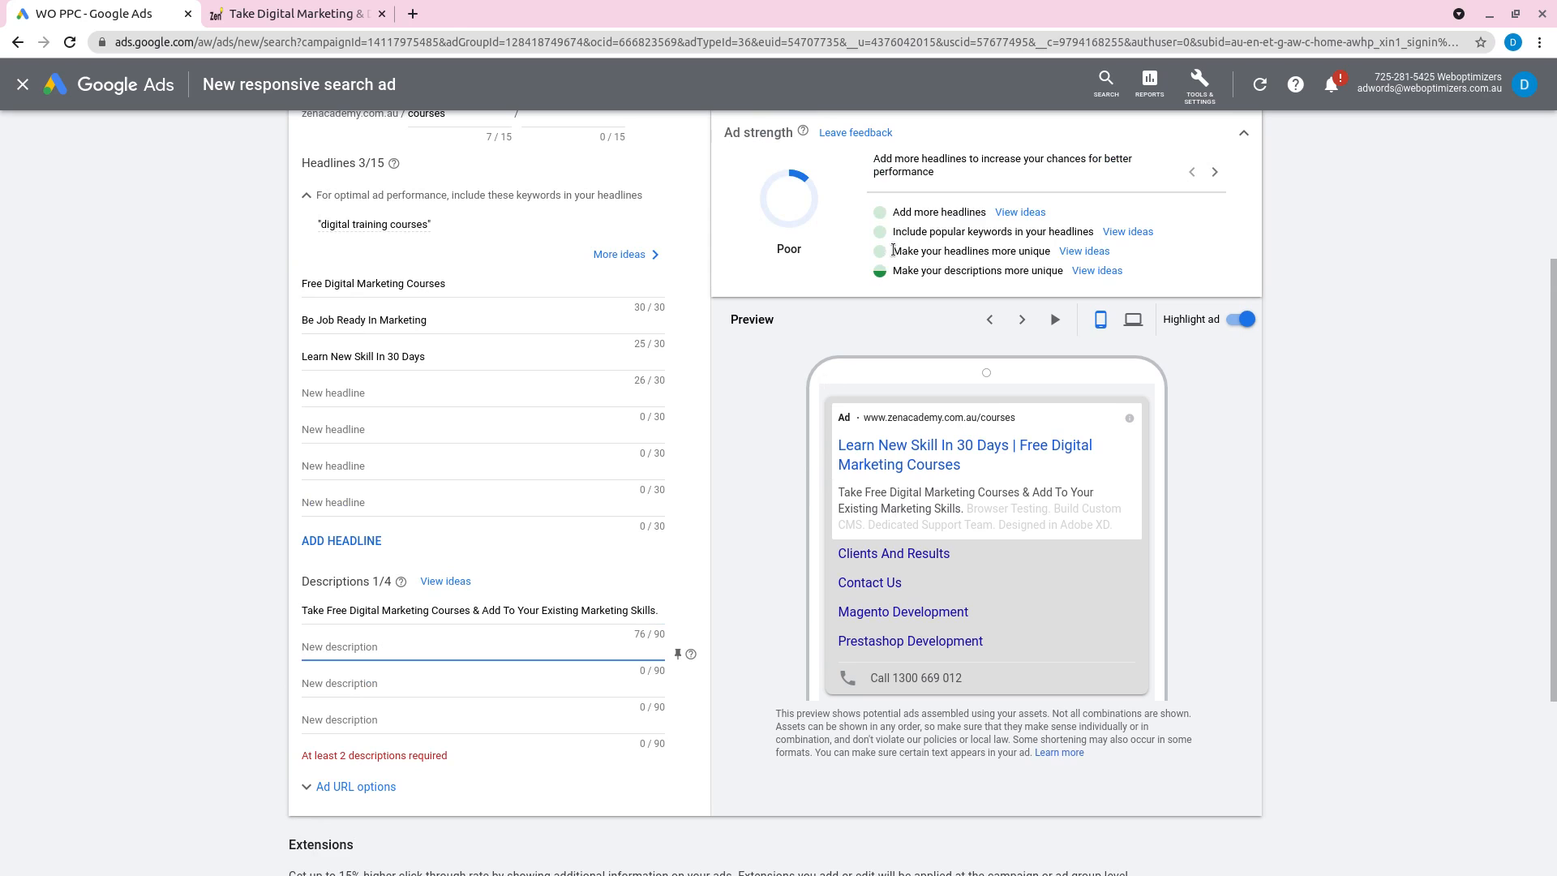
scroll(895, 285, "up", 1)
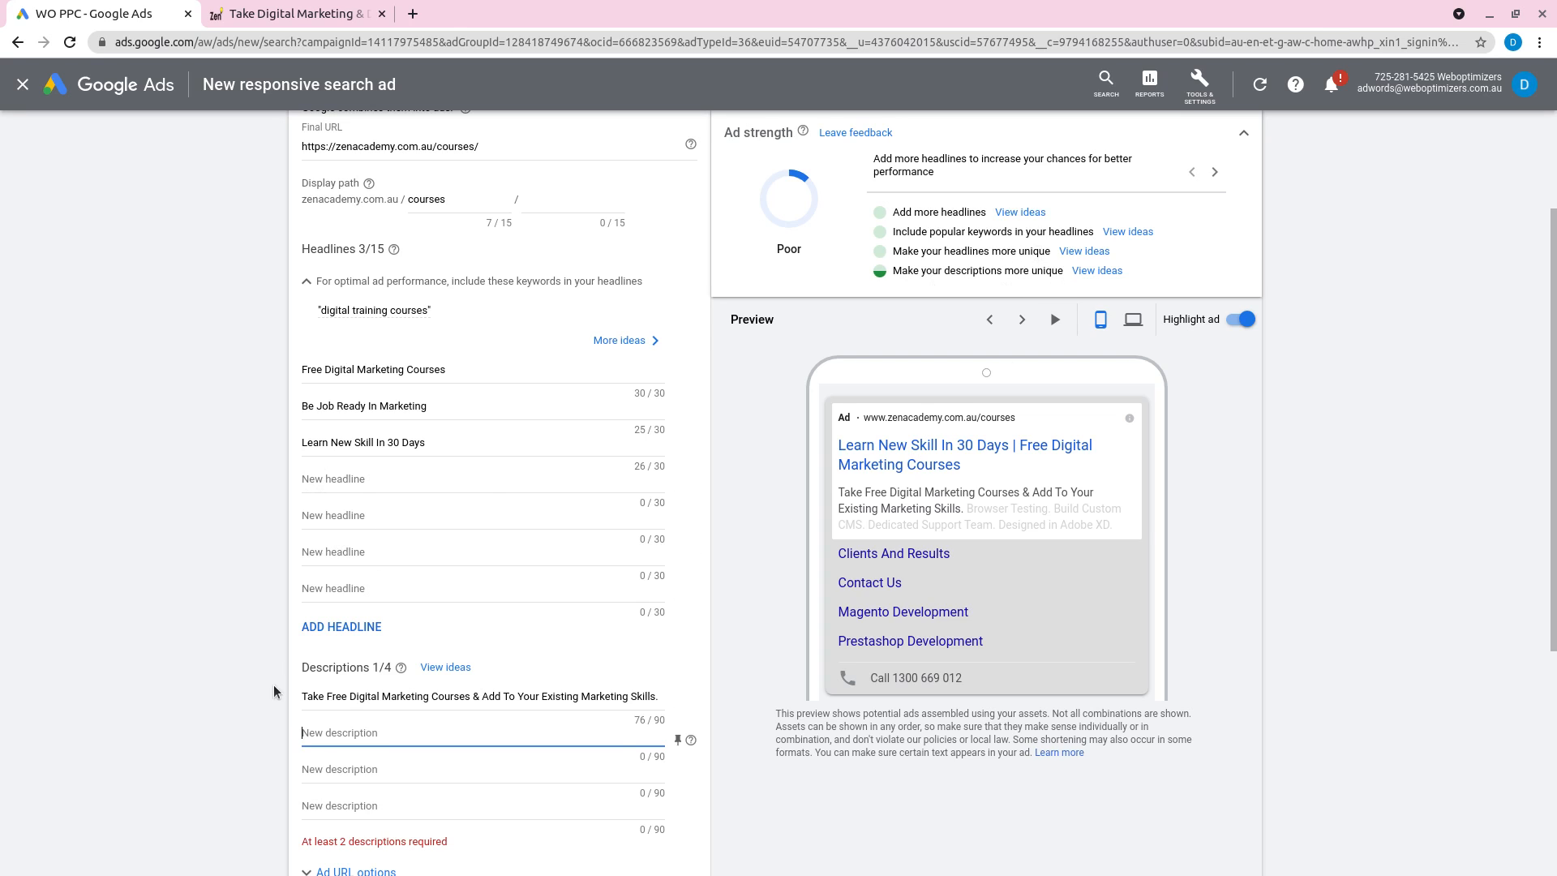
Enter "Digital Marketing Courses For Beginners." as the ad's second description
scroll(276, 664, "down", 2)
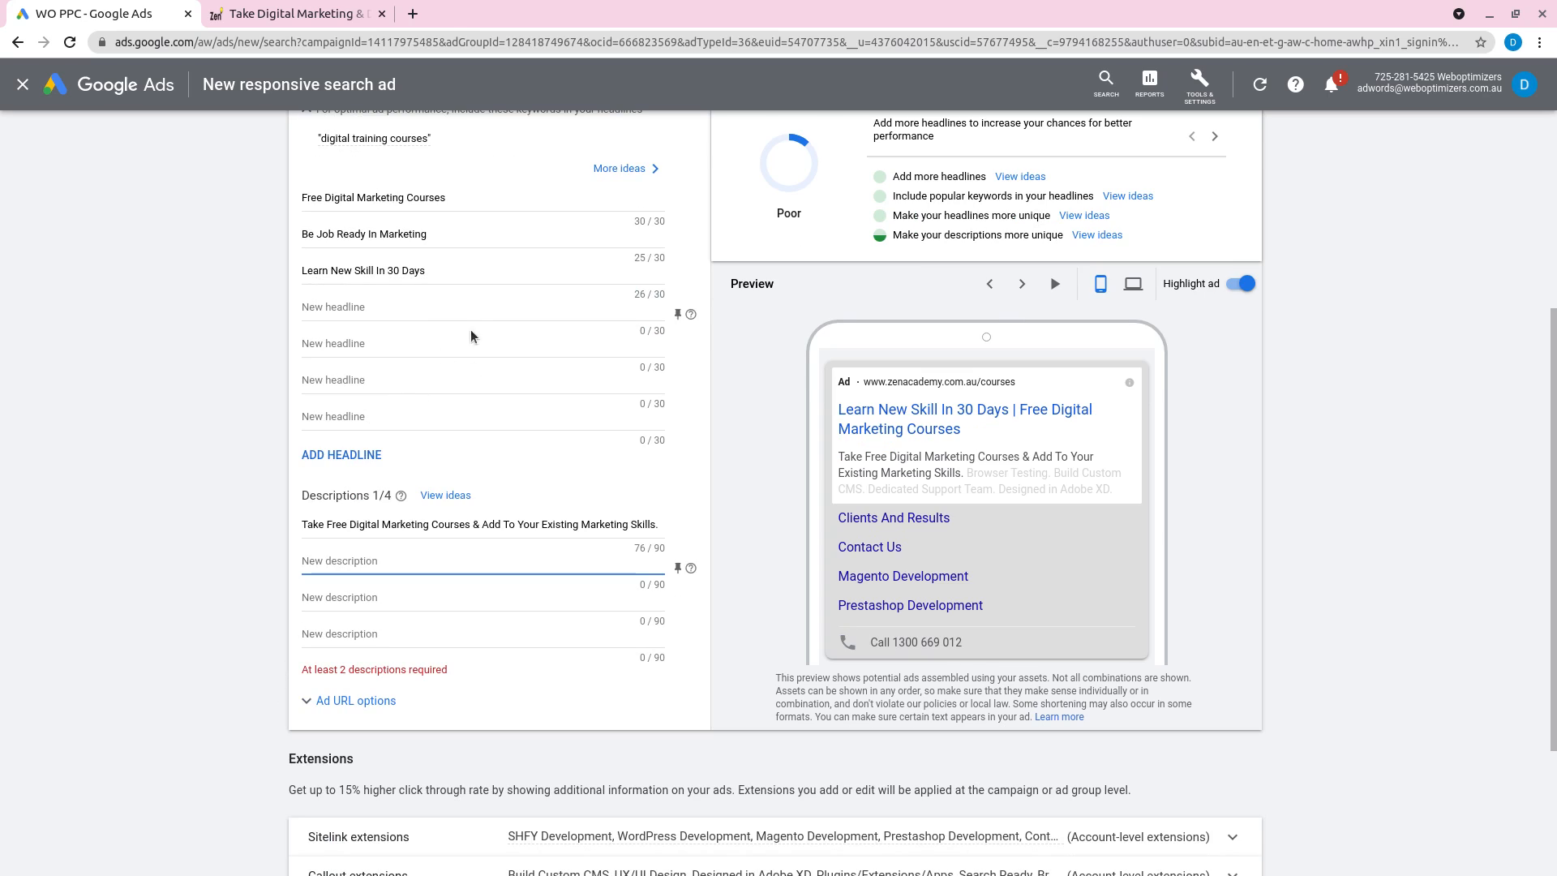
scroll(438, 710, "down", 2)
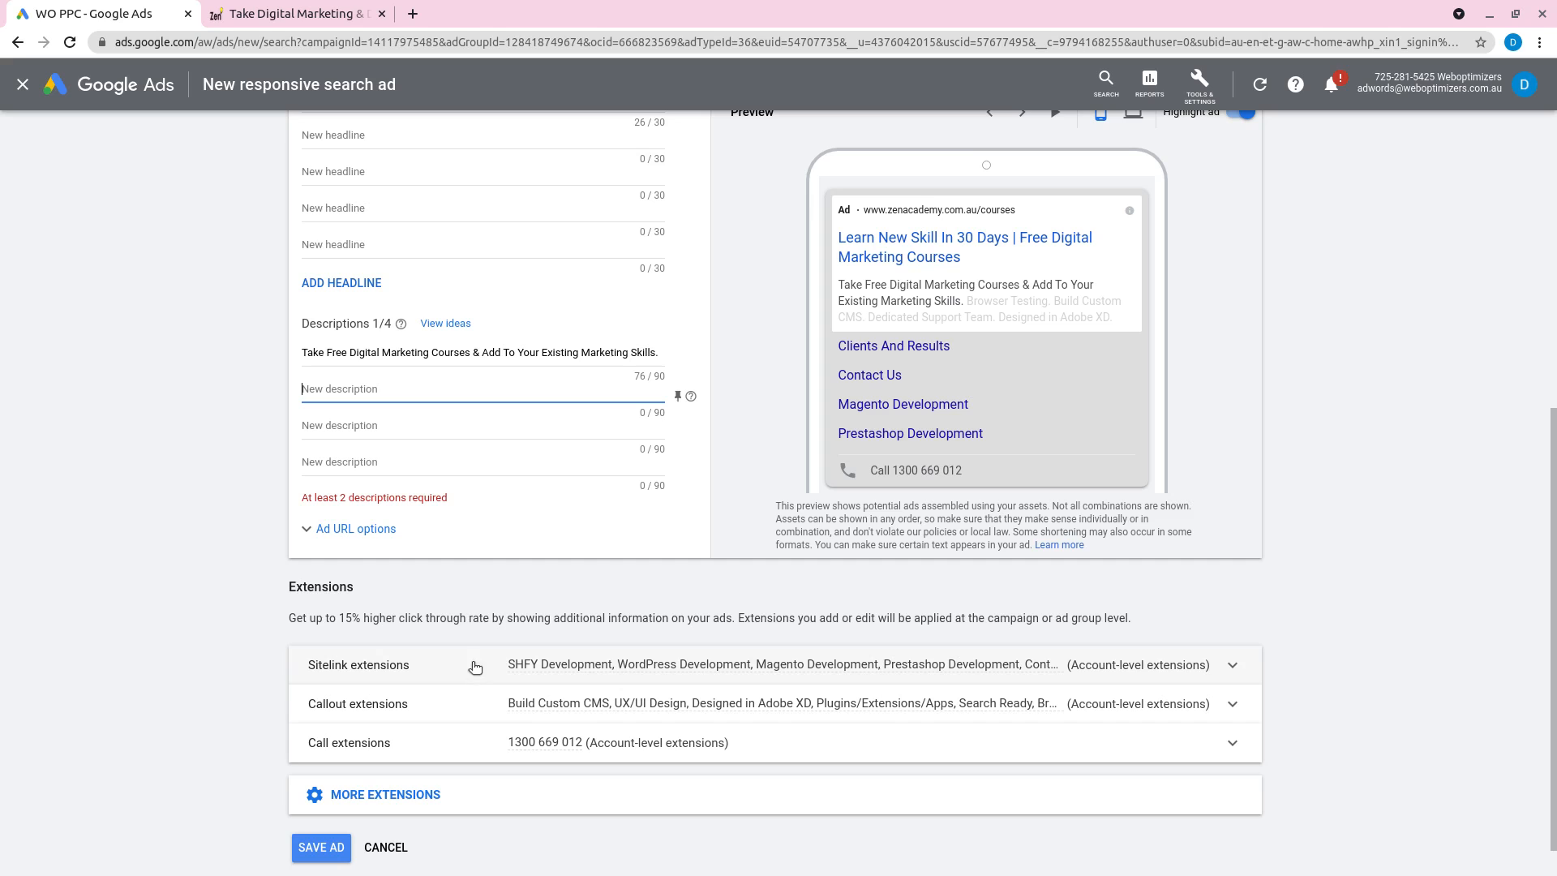
scroll(465, 602, "down", 1)
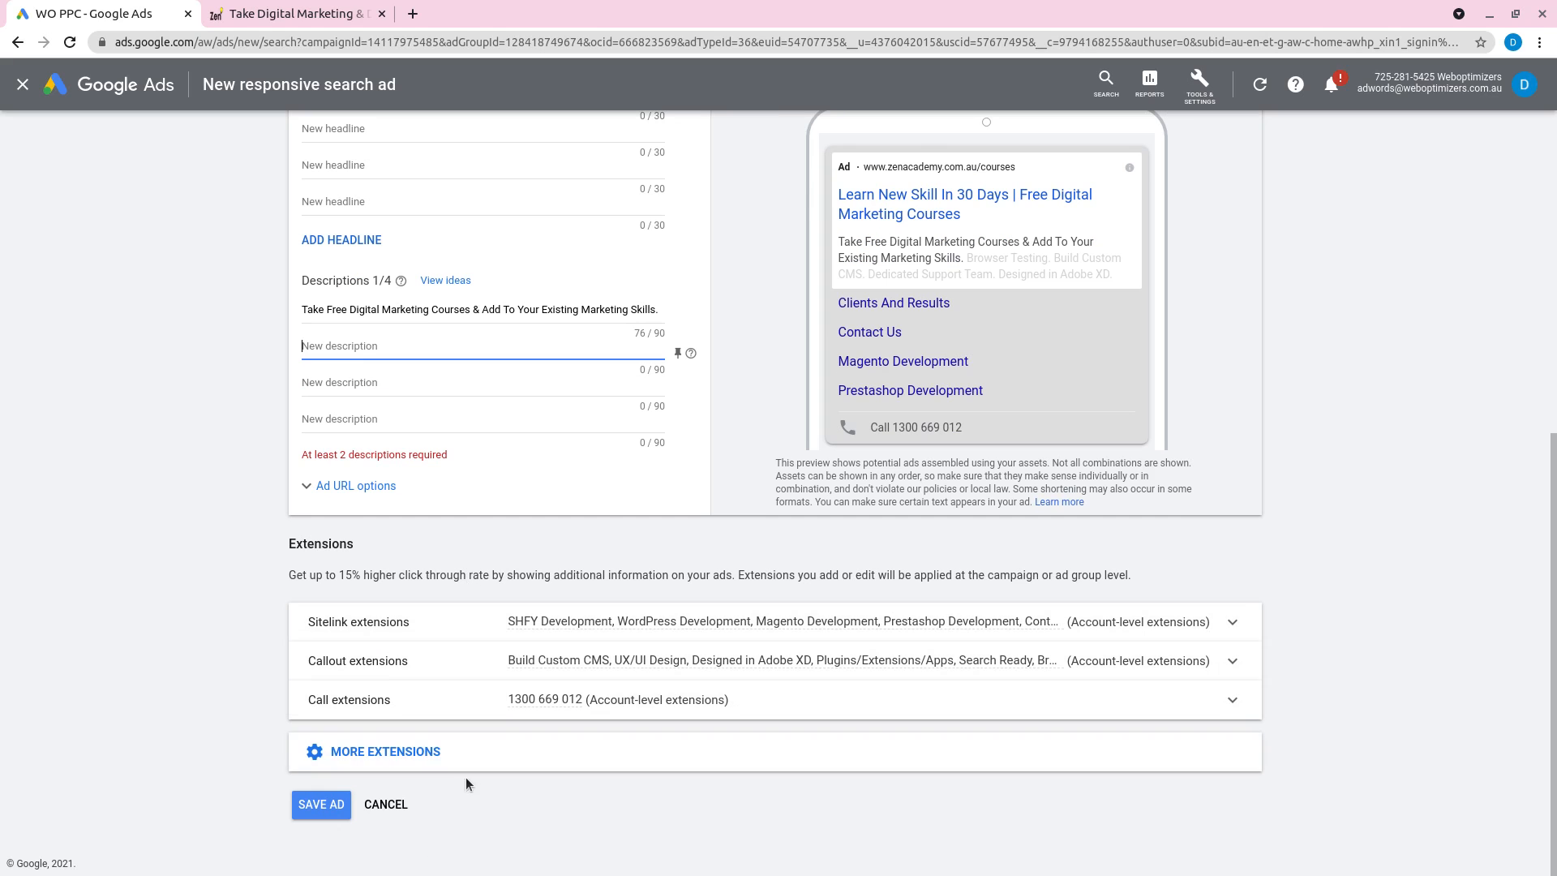
scroll(466, 777, "up", 3)
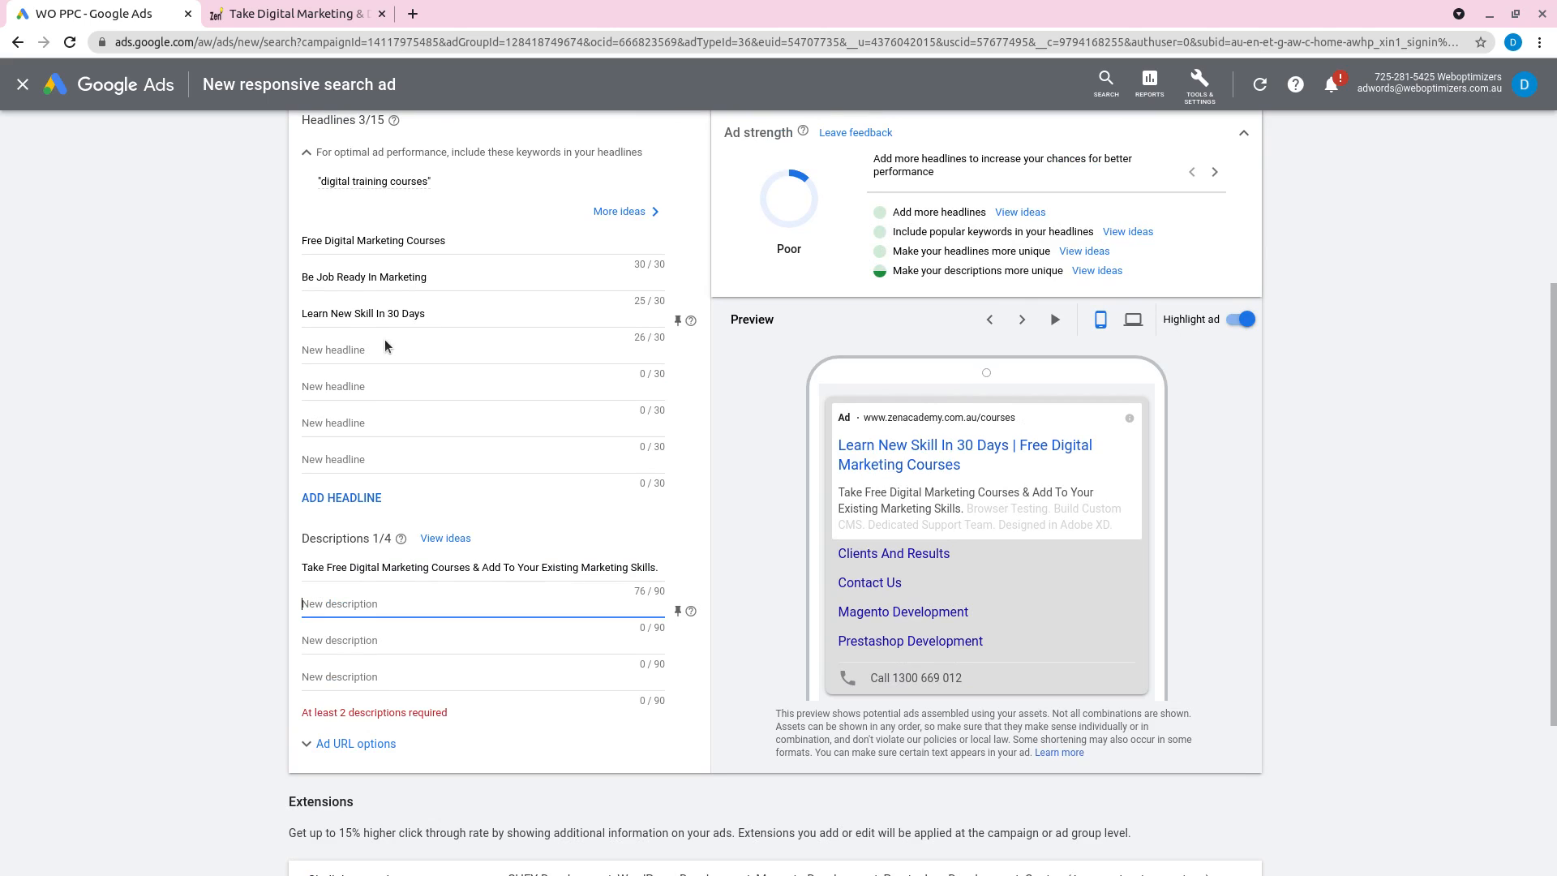
left_click(366, 607)
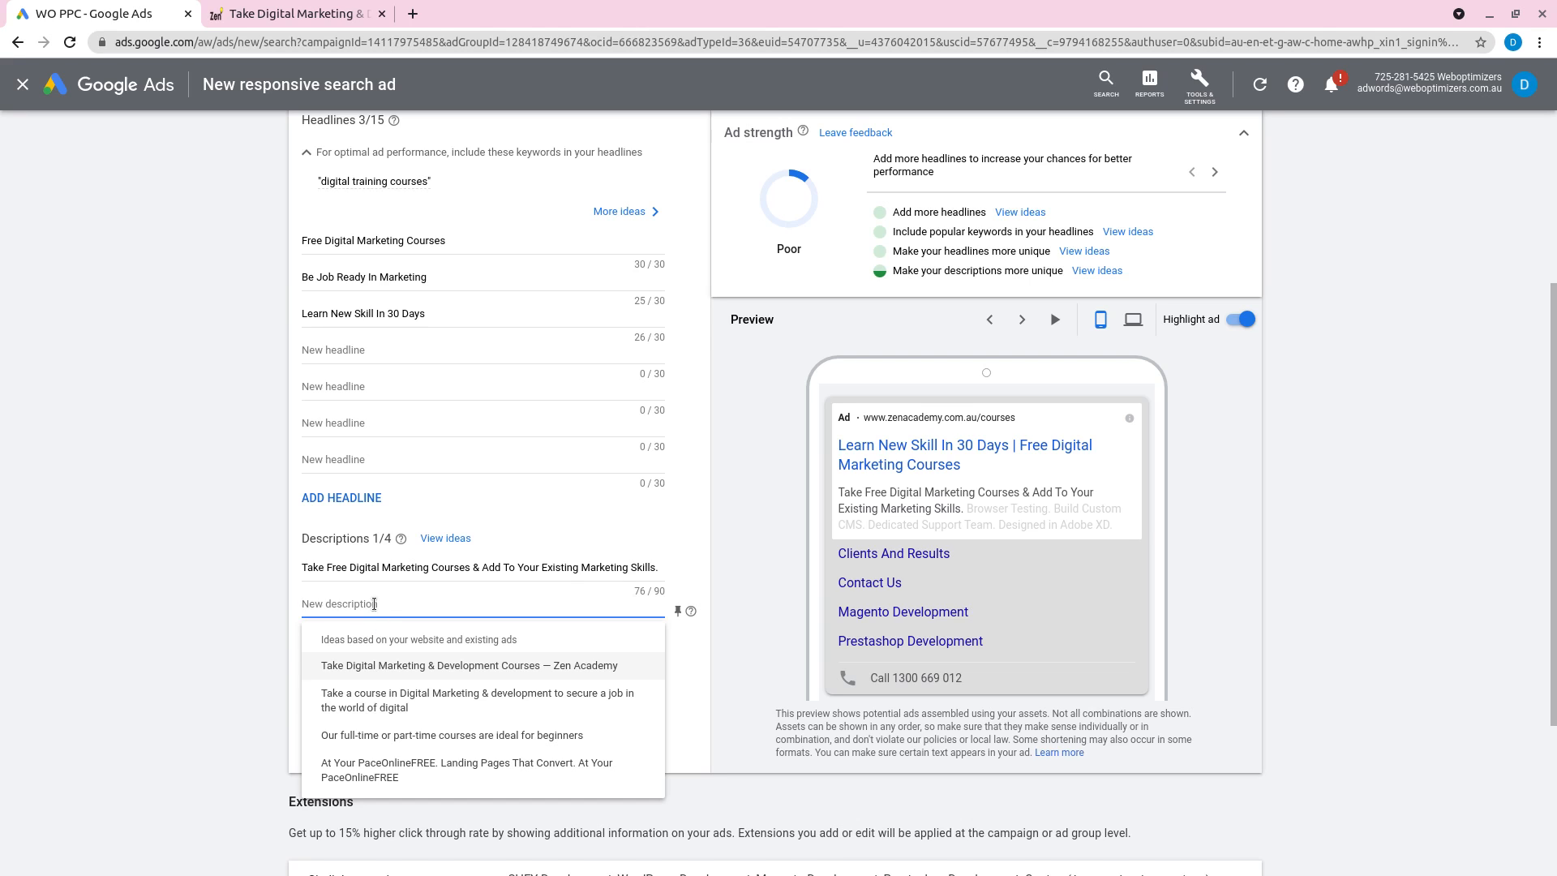
left_click(246, 609)
left_click(365, 603)
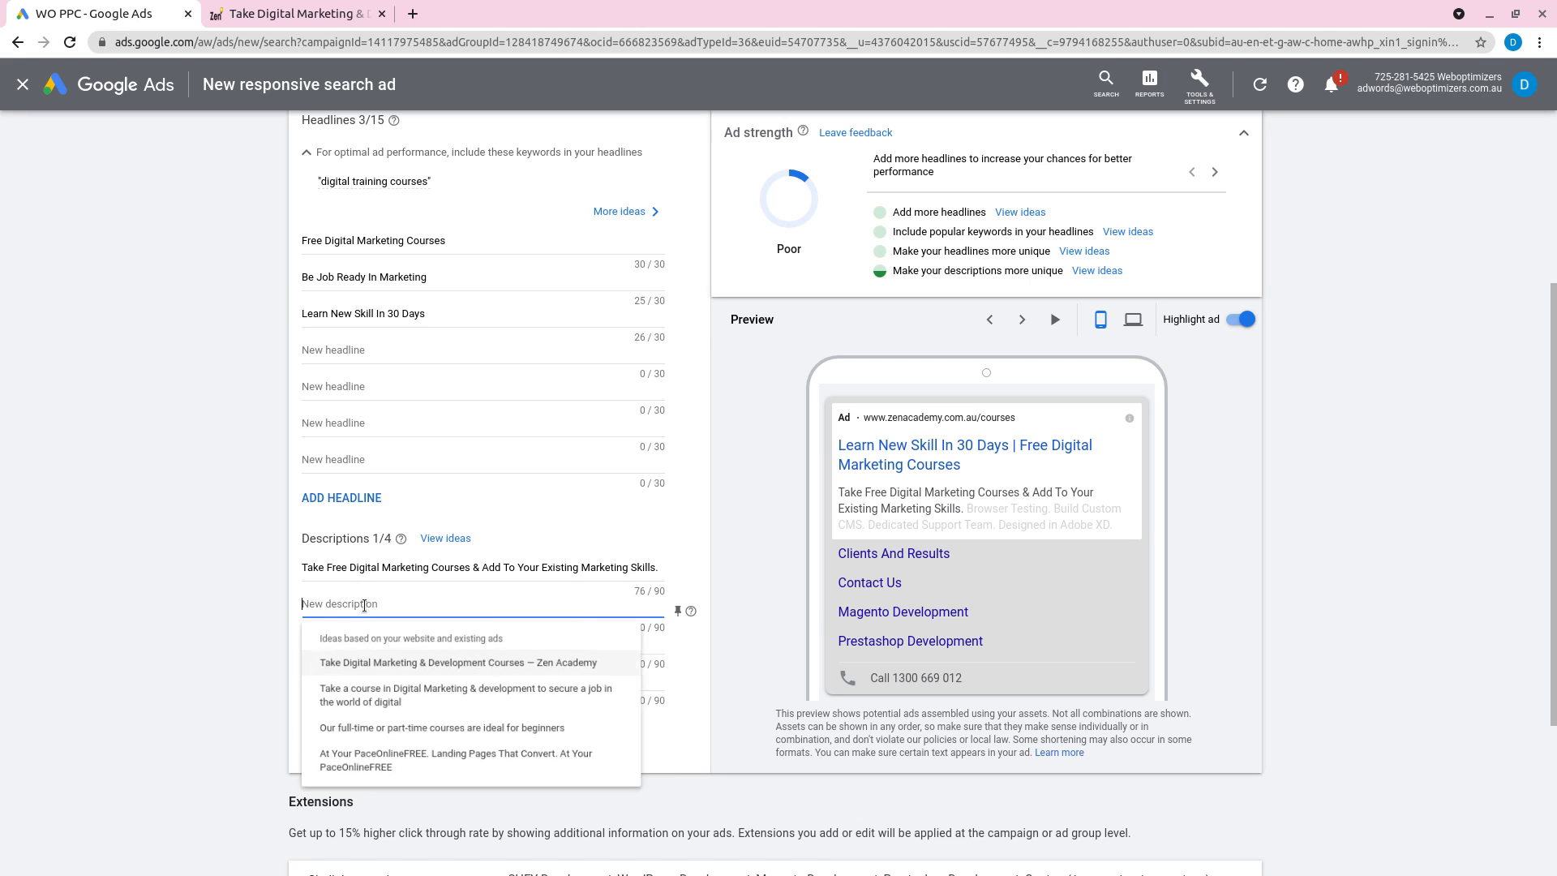
type("Digital")
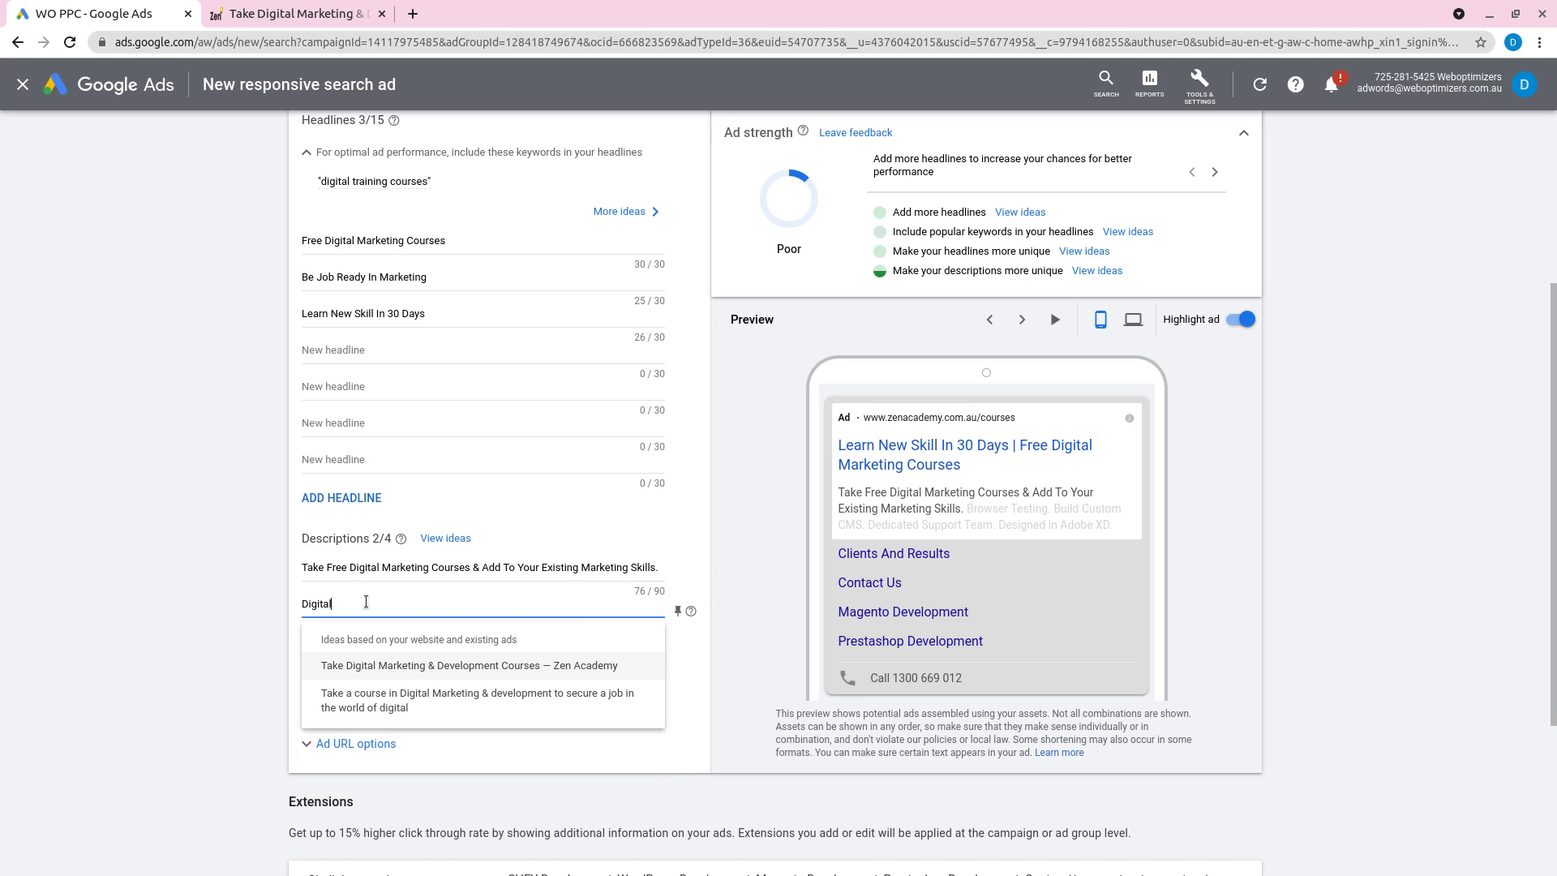
type(" Marketing Cou")
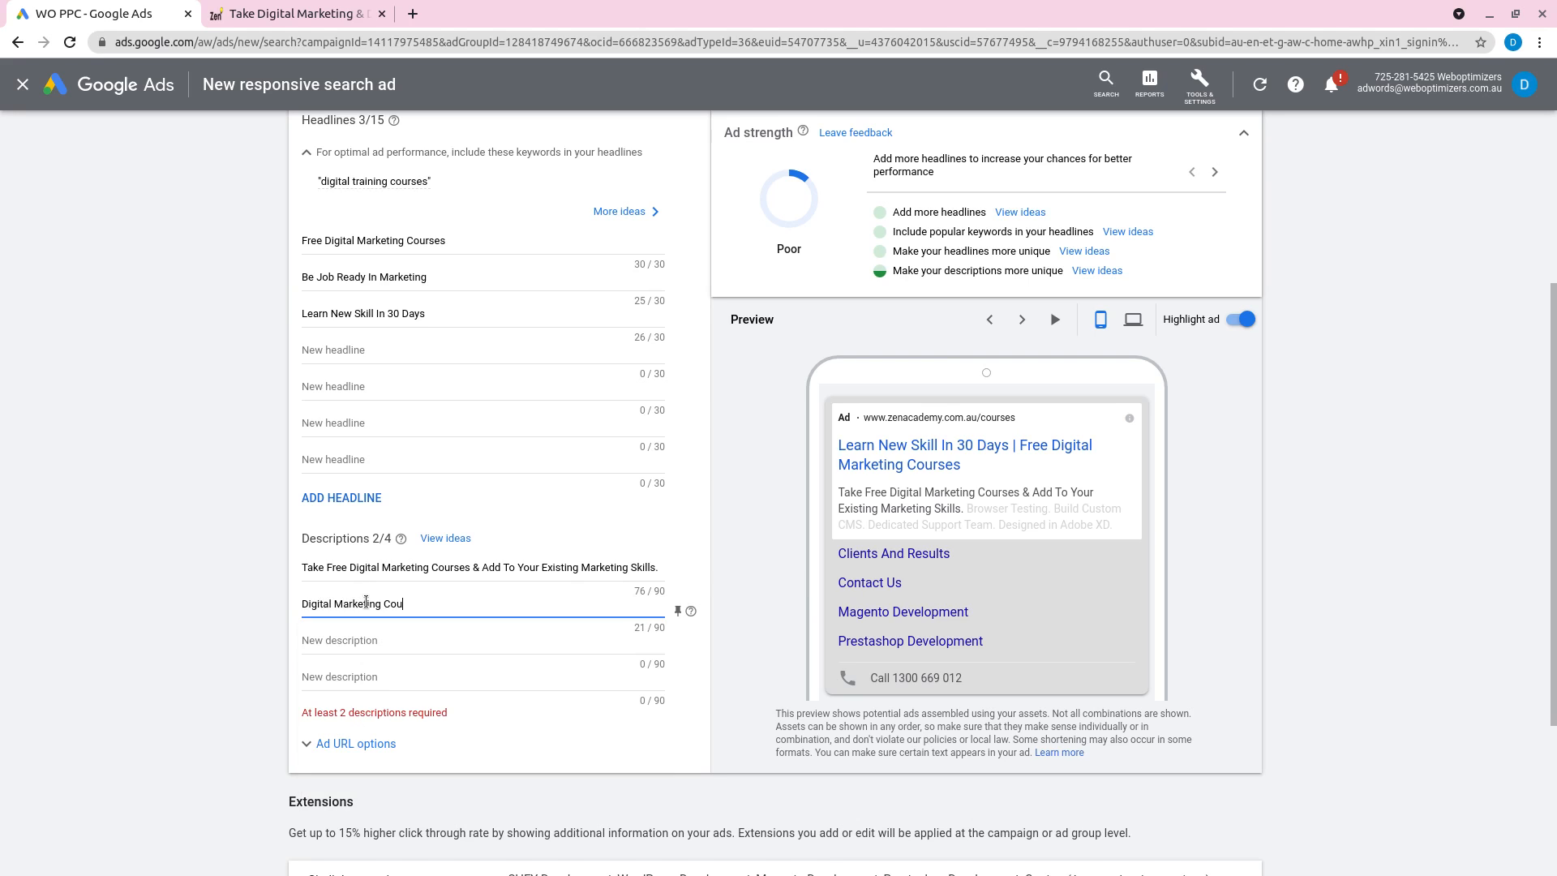
type("rses For ")
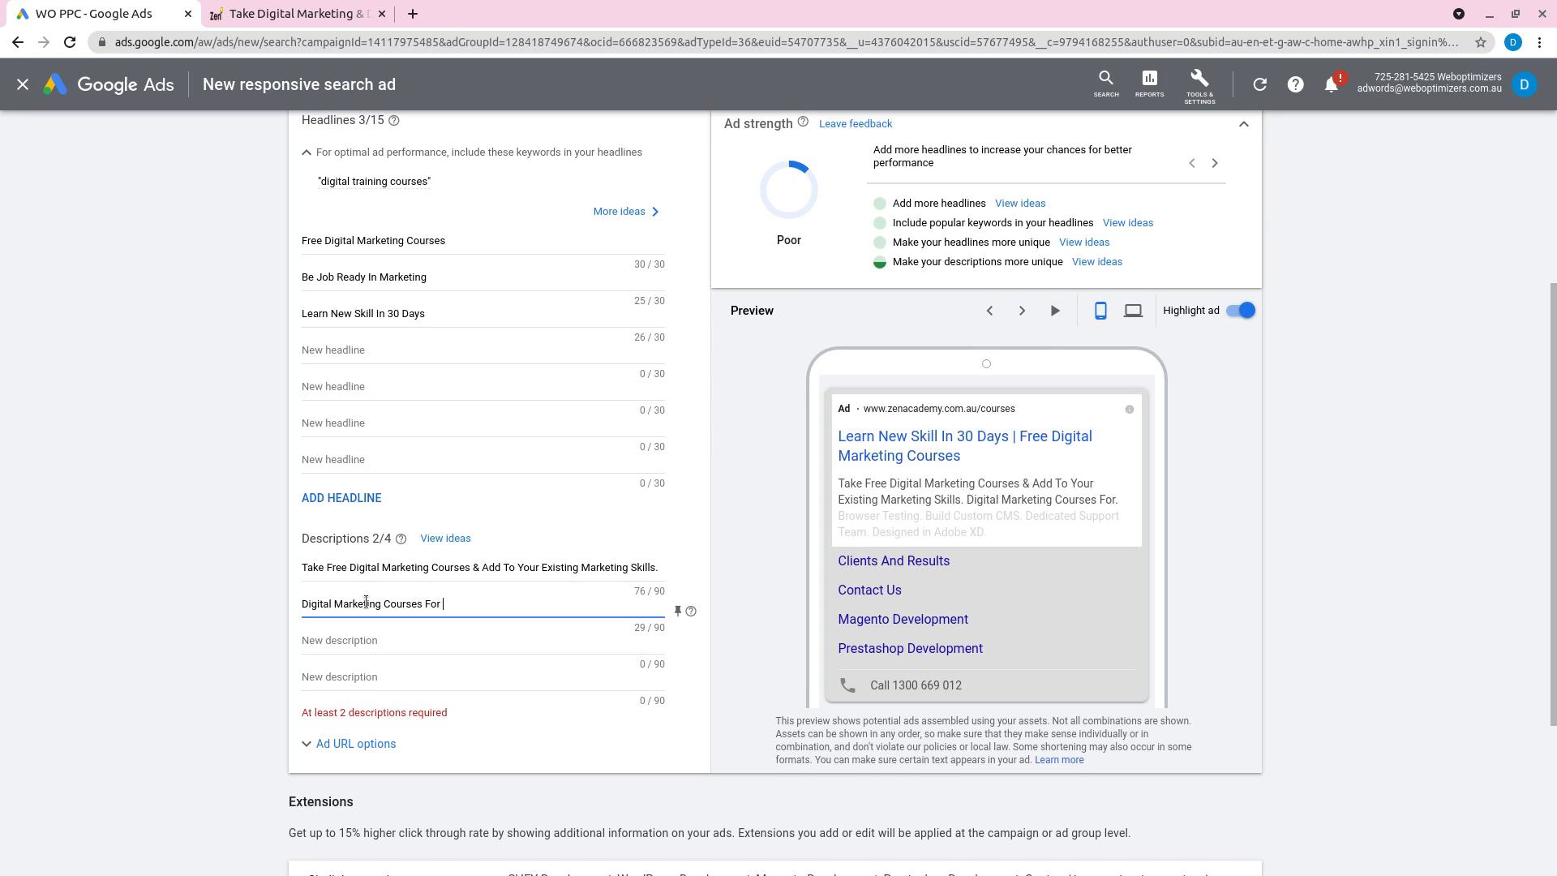
type("Beginners.")
left_click(137, 513)
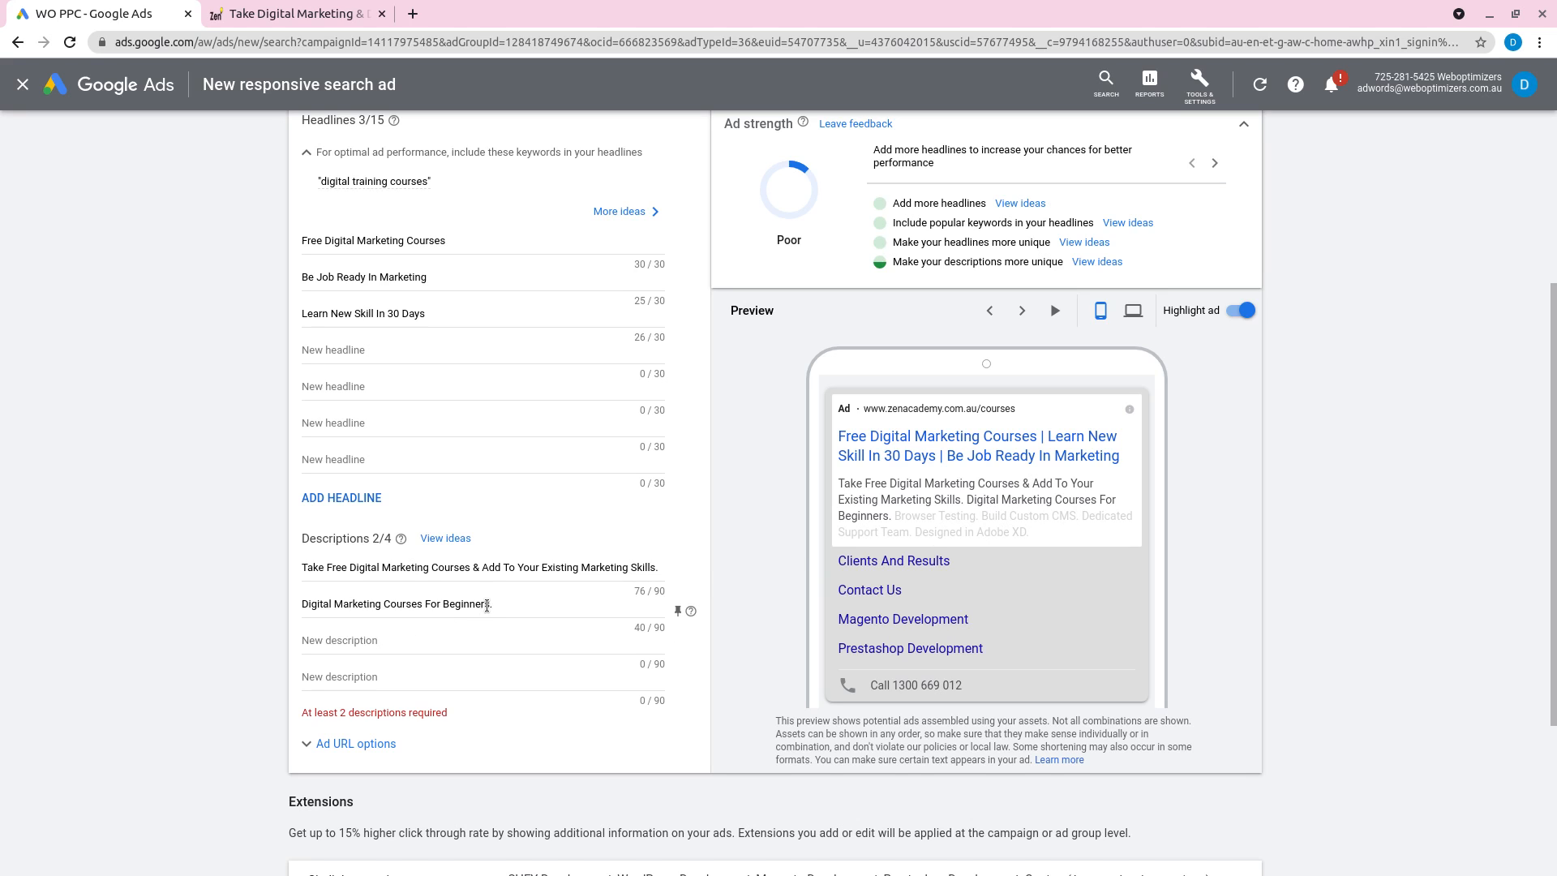
Replace "Beginners" with "People Of All Levels" in the second description
left_click(451, 604)
key("shift+Home")
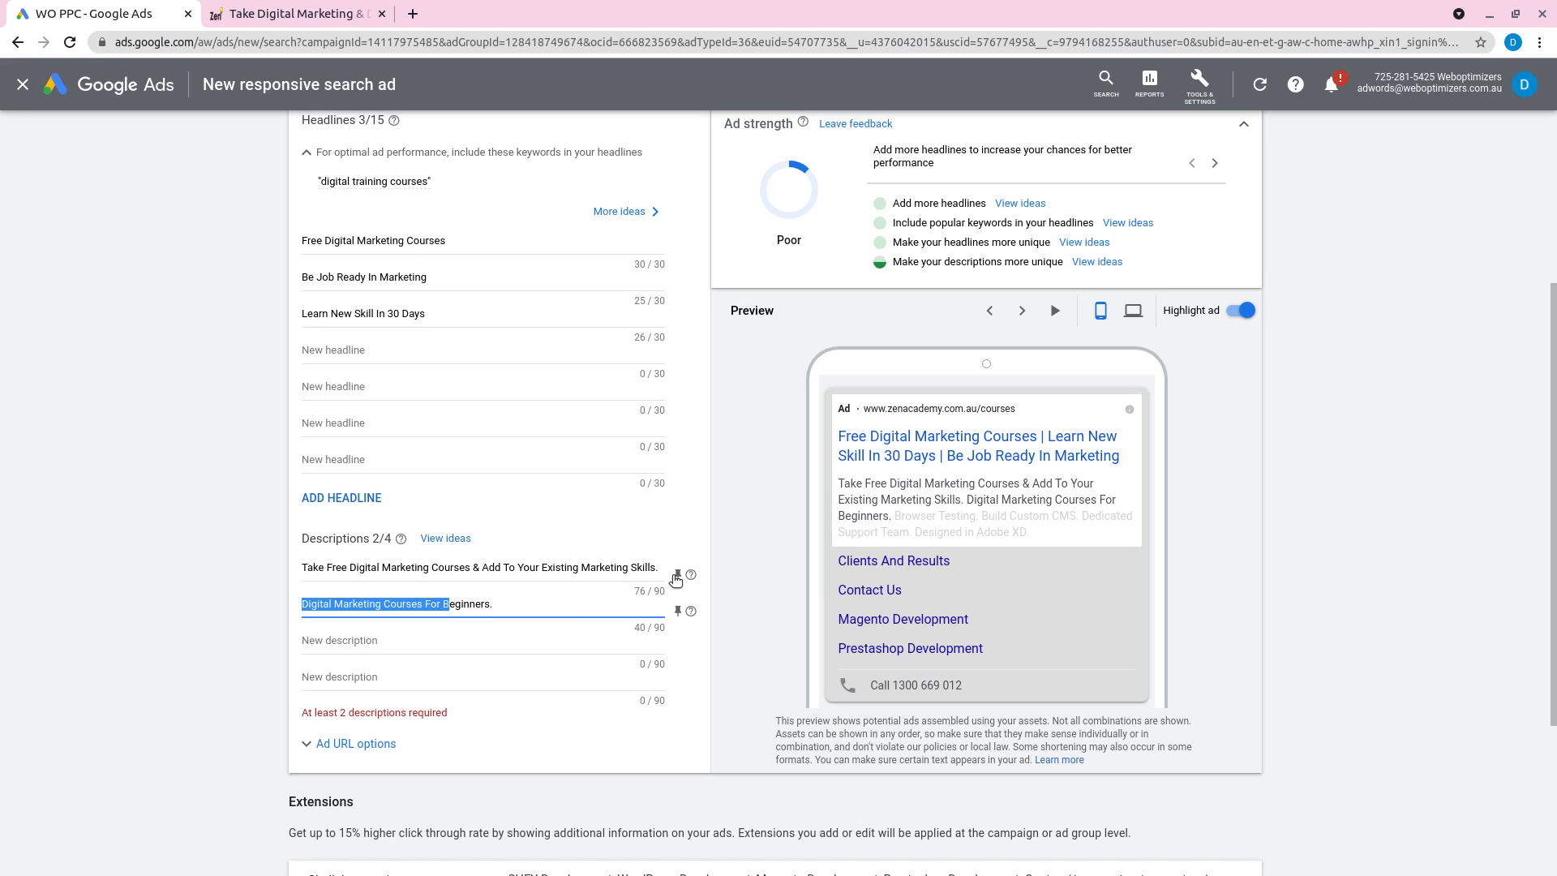
key("Right")
key("Delete")
key("Delete")
key("Delete")
key("Delete")
key("Delete")
key("Delete")
key("Delete")
key("Delete")
key("Delete")
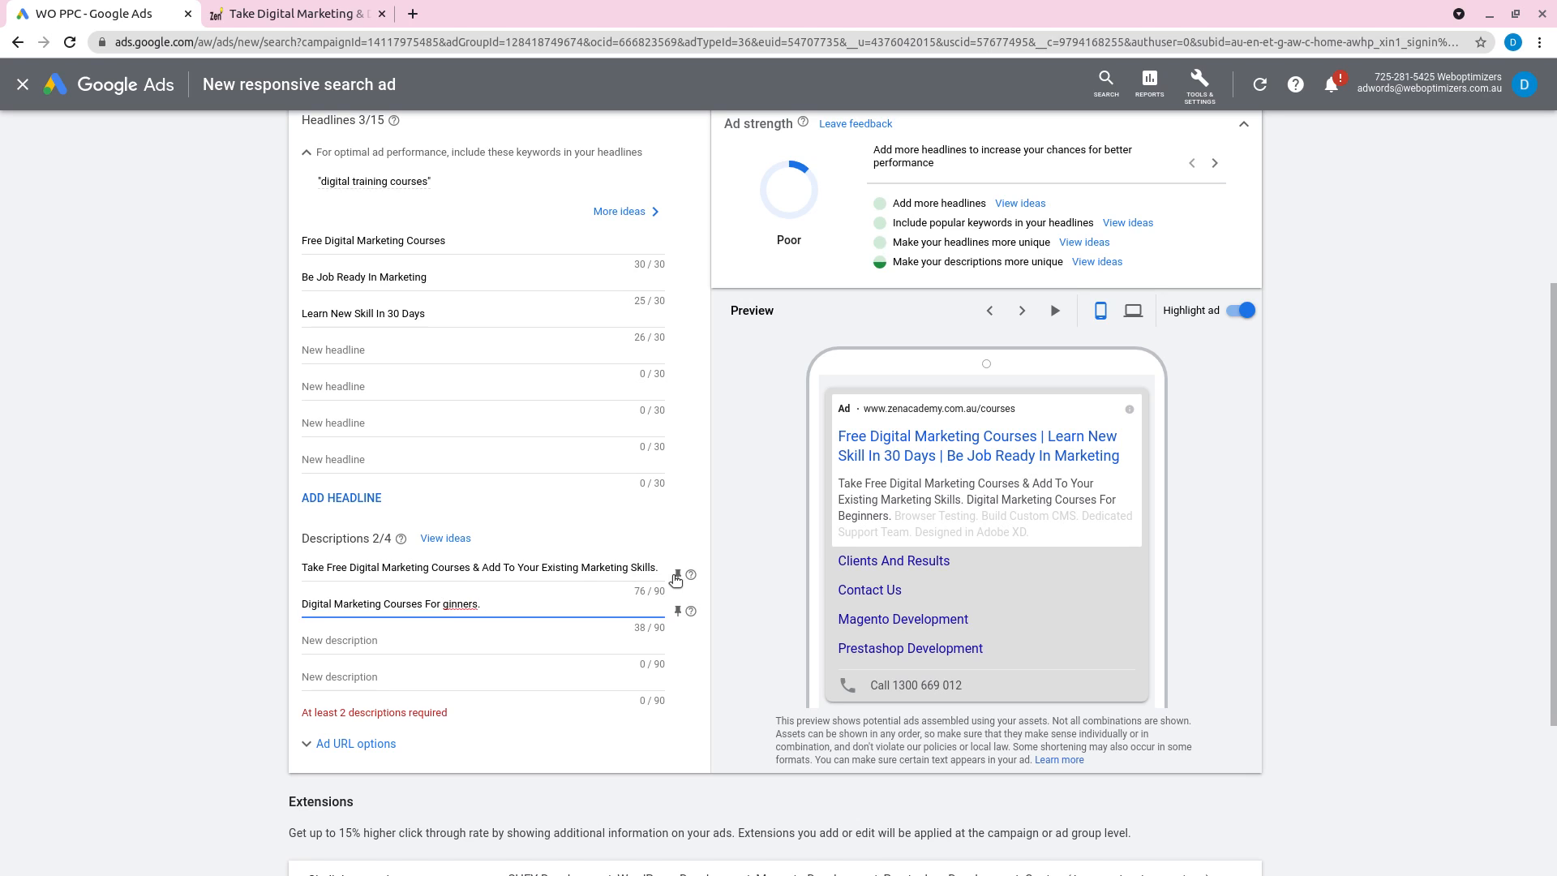
key("BackSpace")
type("Pero")
type("ople Of All")
type(" Levels")
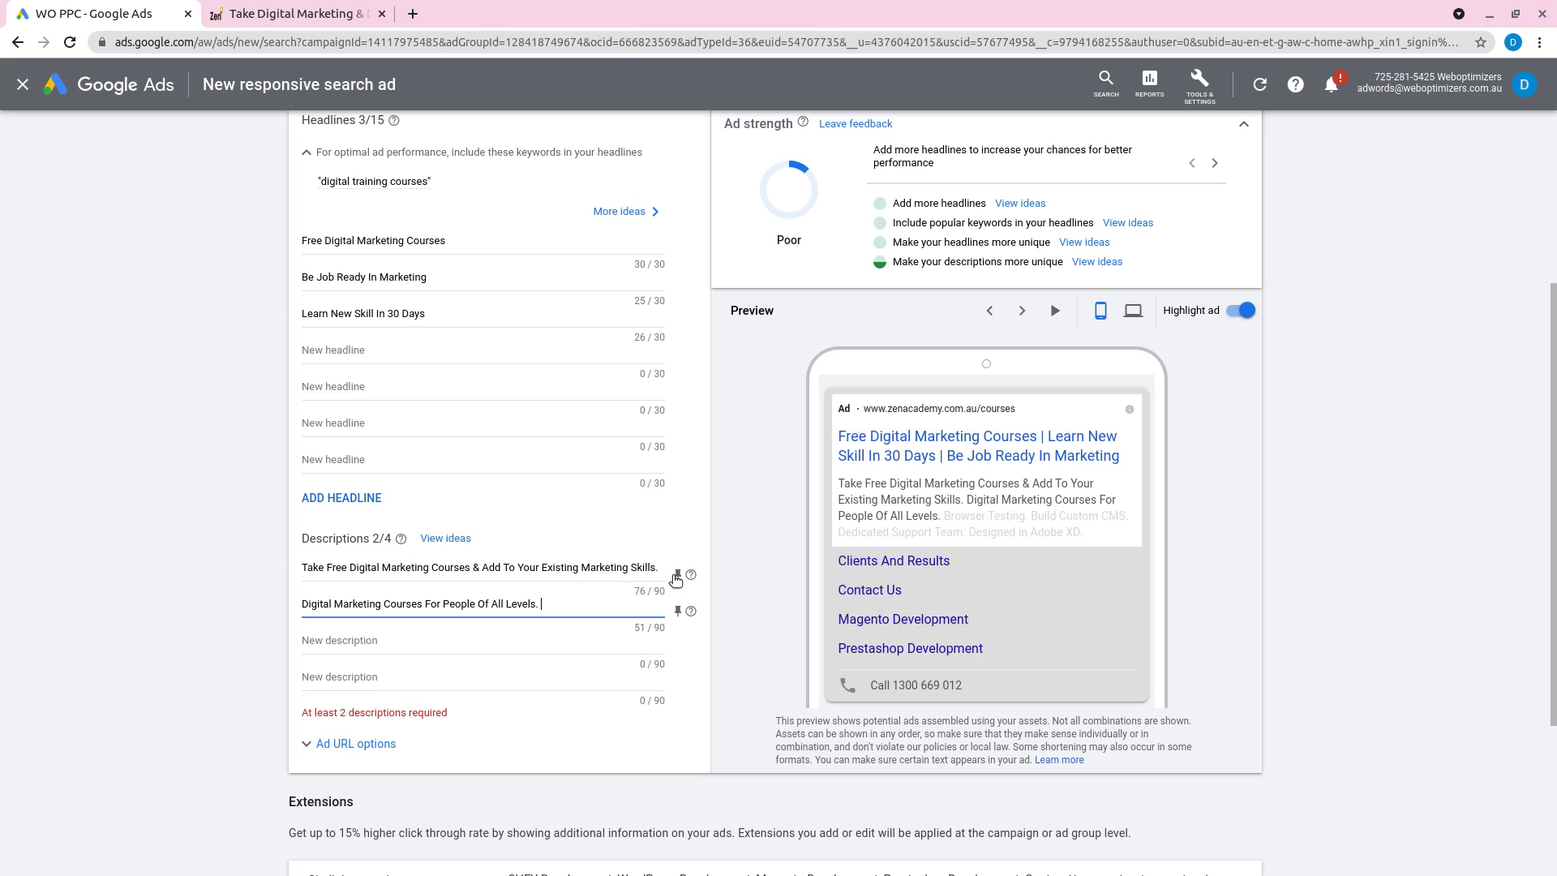
Append the sentence "Enrol Today To Get Started !" to the end of the second description
type(". Enrol Today To Get Started N")
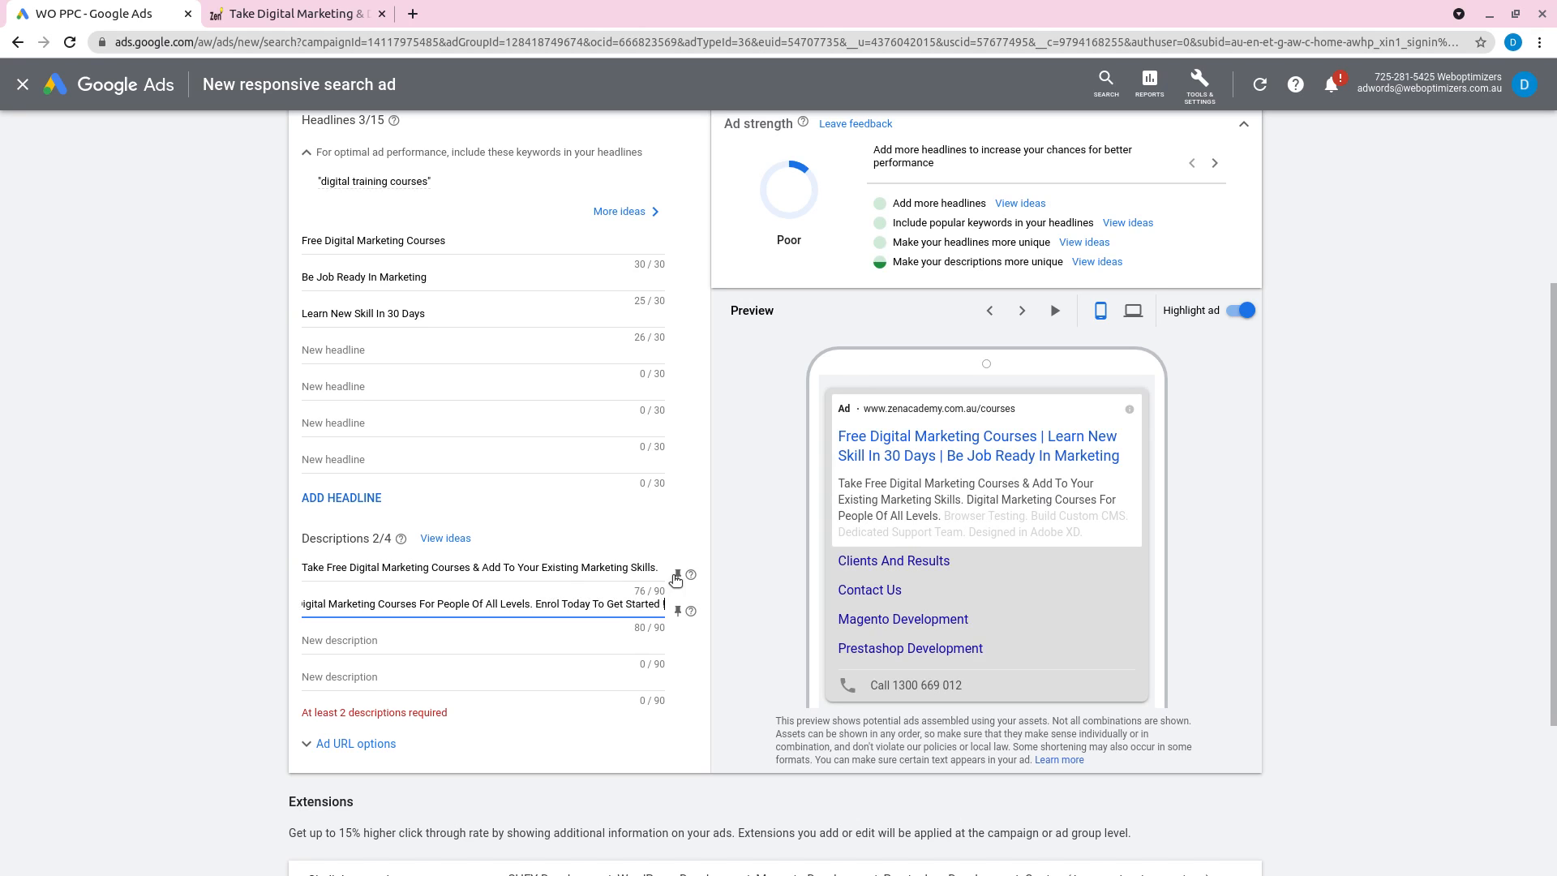
left_click(739, 574)
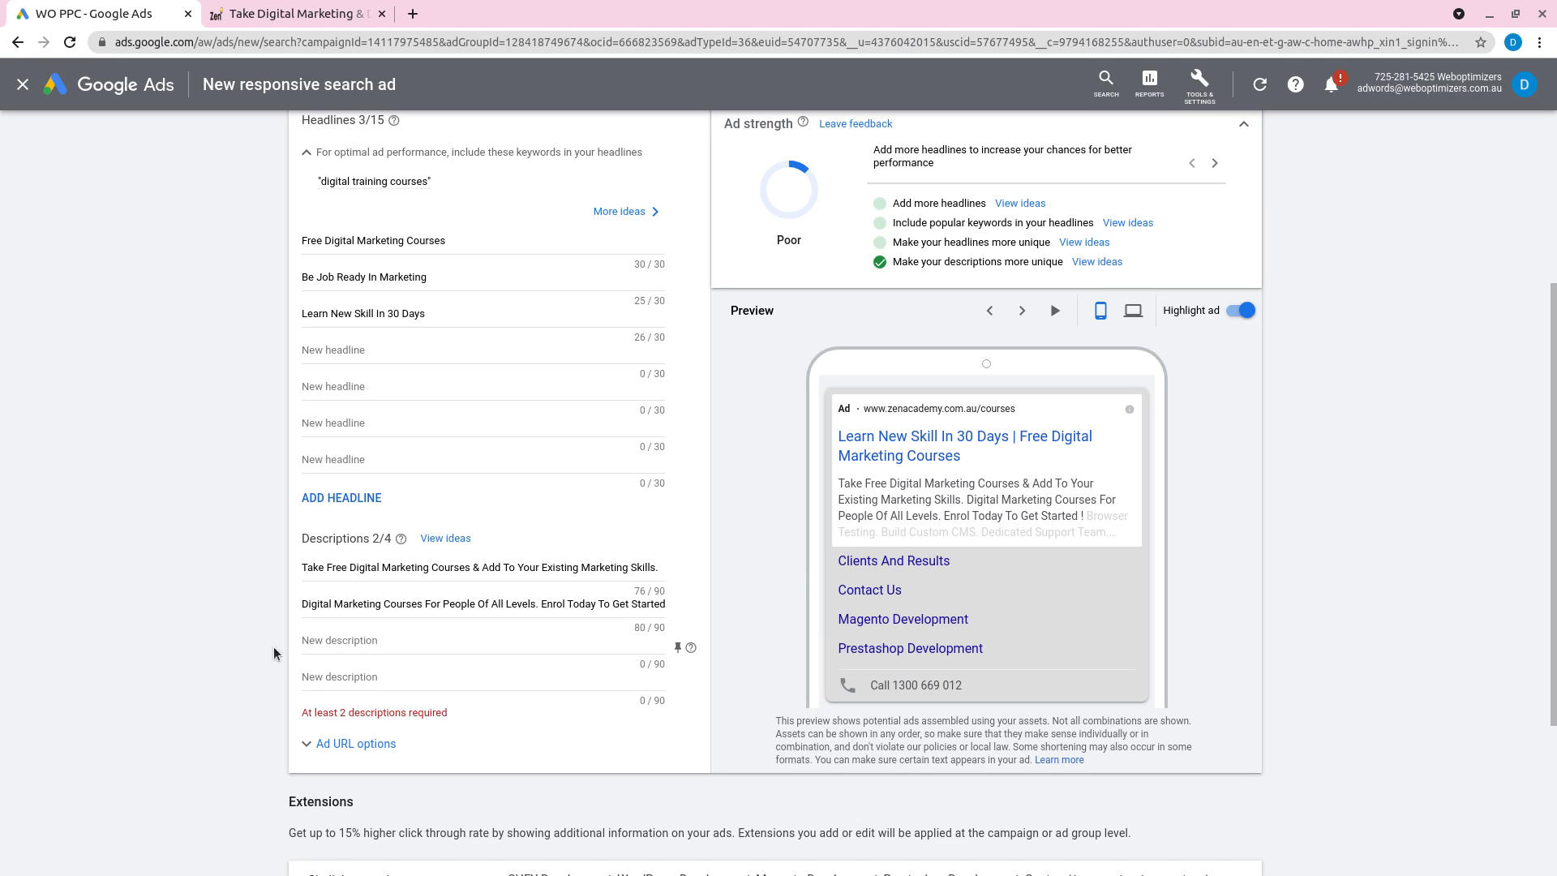
left_click(328, 640)
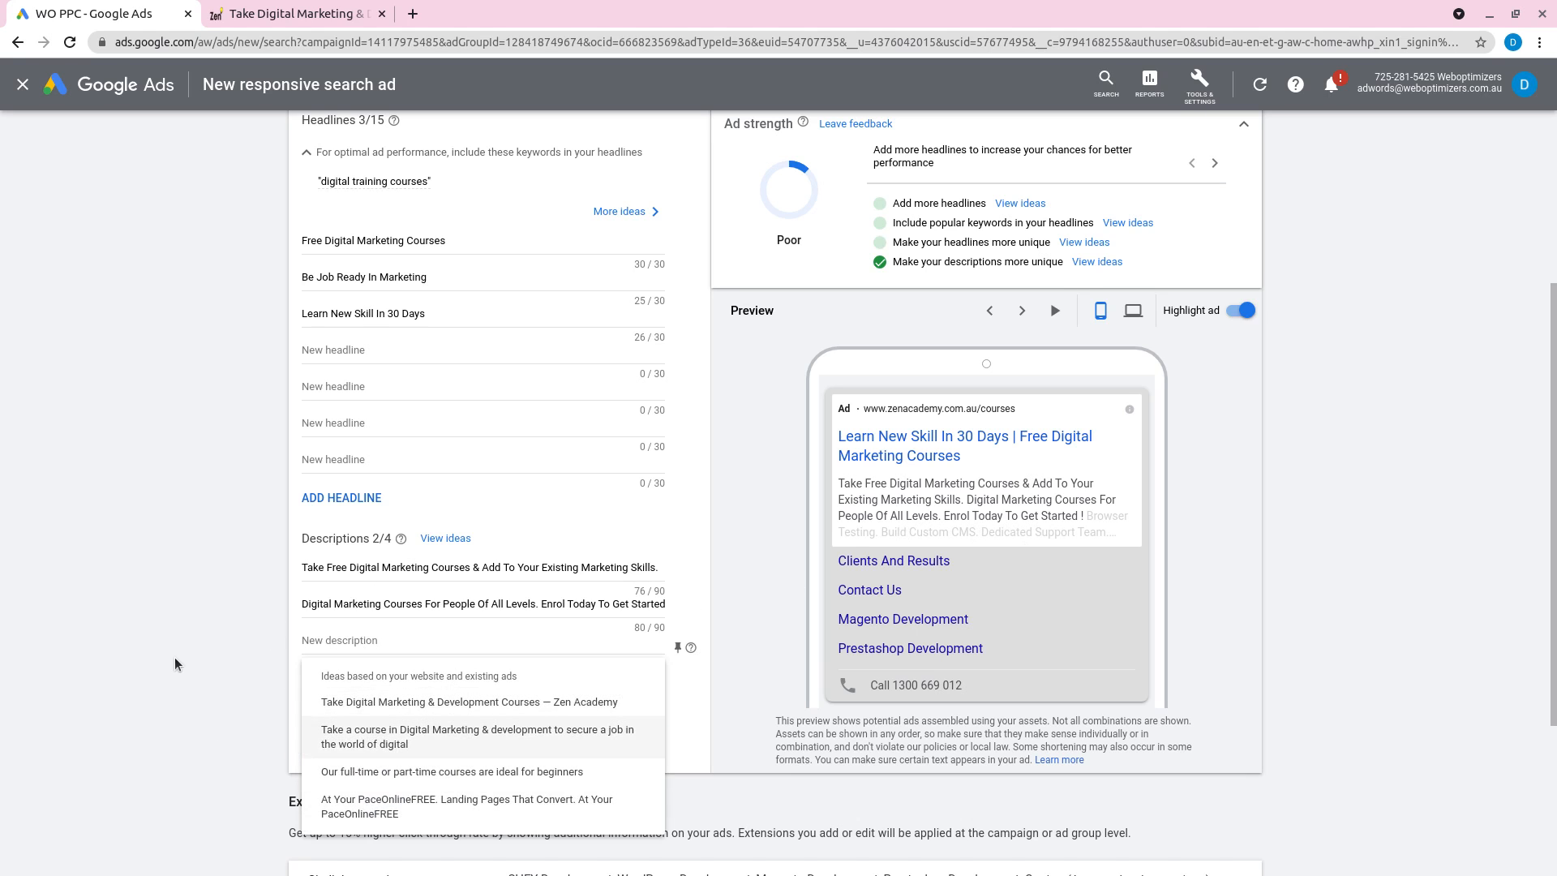
left_click(142, 566)
Enter "Online Digital Training Course" as the fourth headline, using the suggested training keyword within the 30-character limit
scroll(143, 567, "up", 3)
left_click(369, 565)
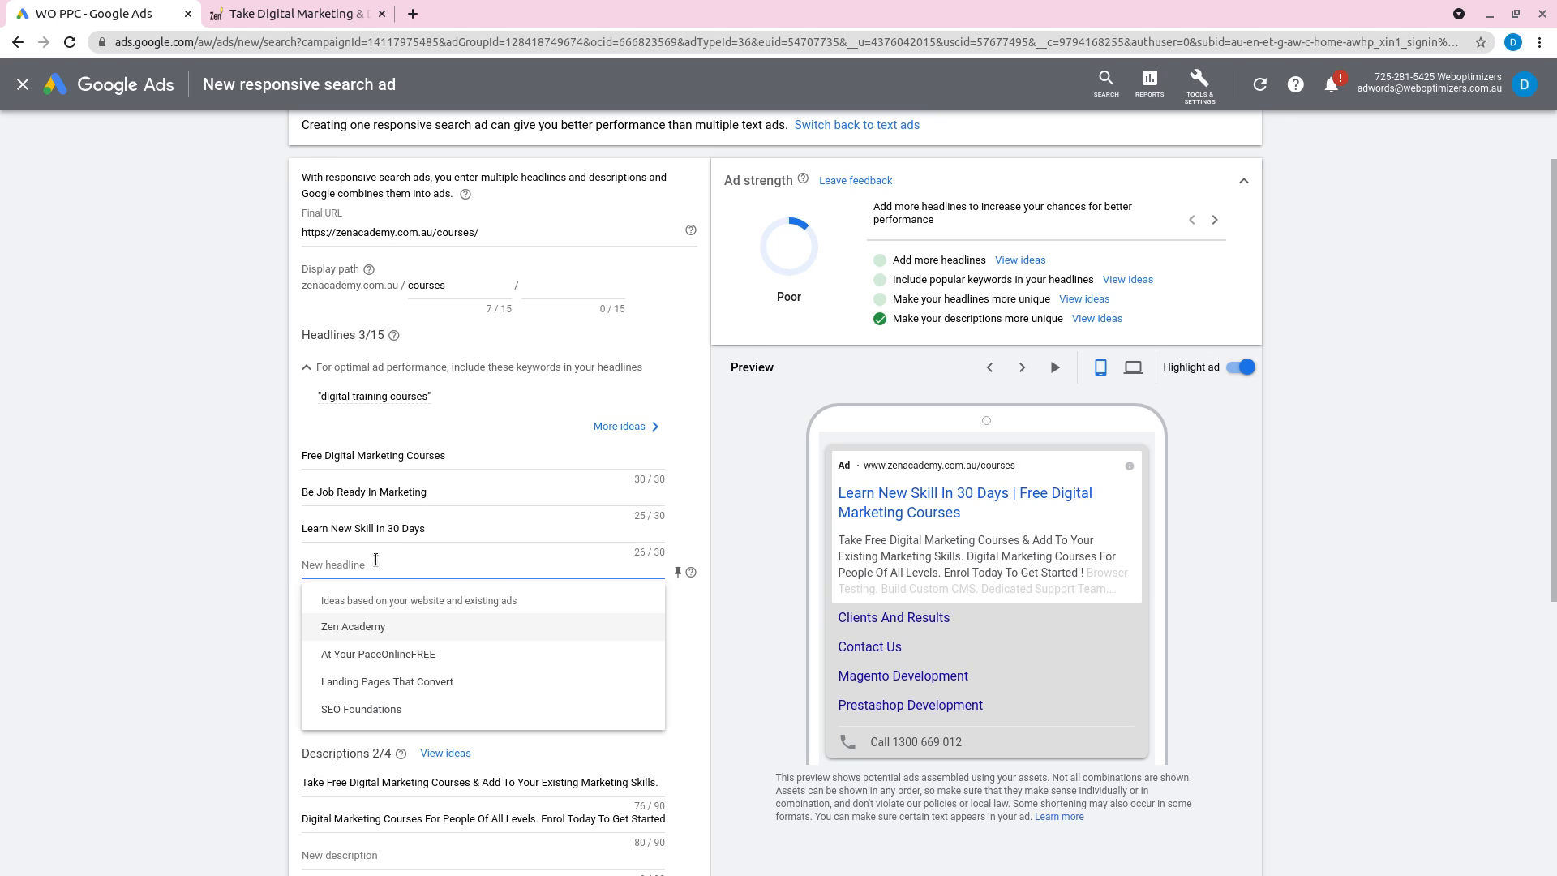
type("ea")
key("BackSpace")
key("BackSpace")
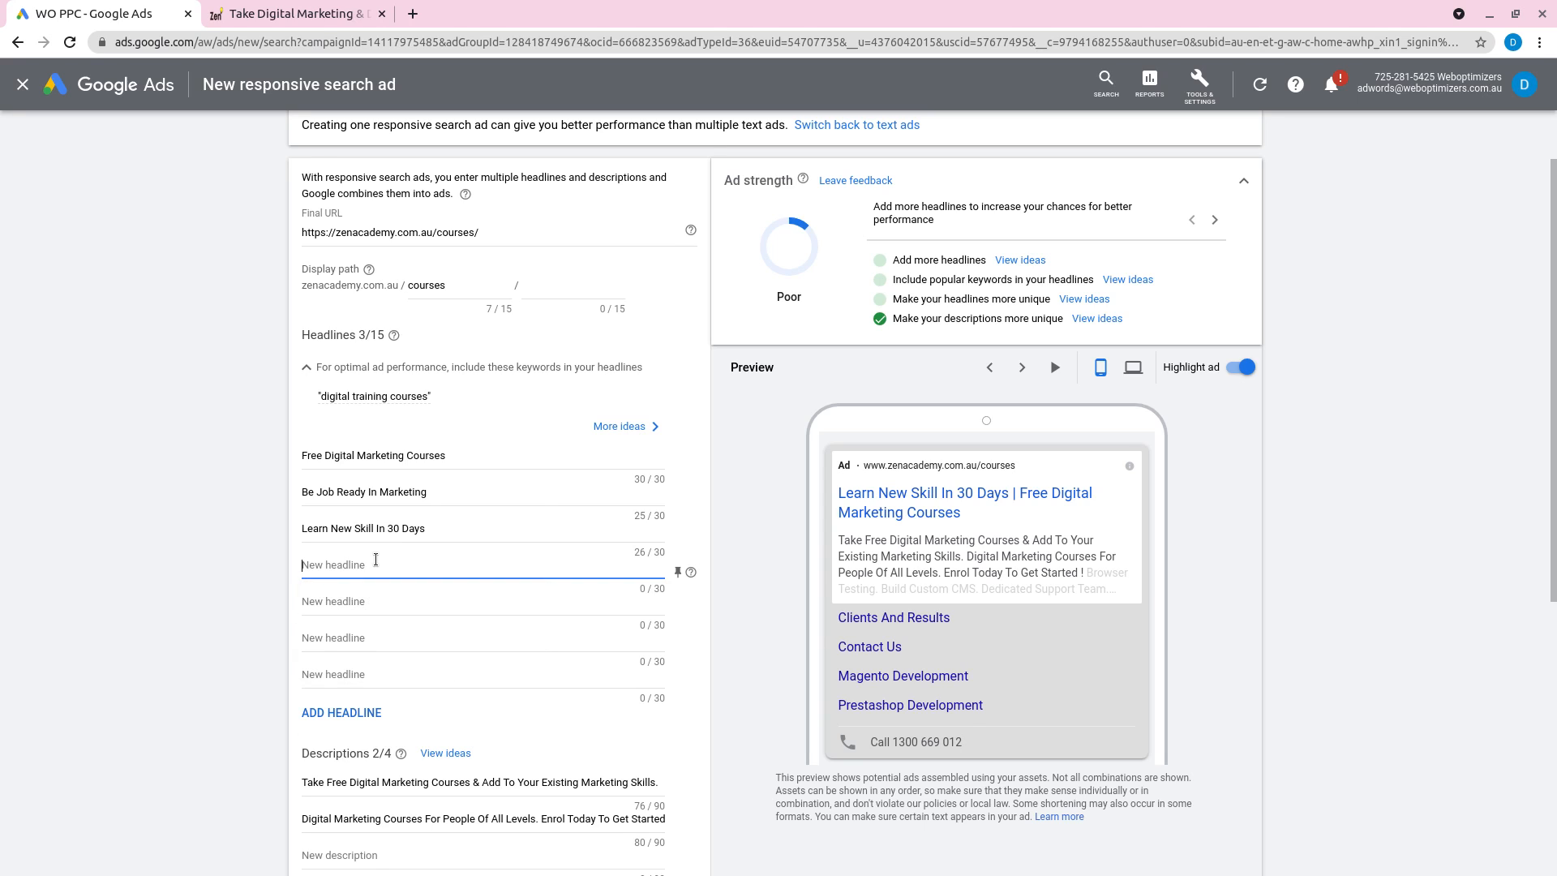
type("Free")
key("BackSpace")
key("BackSpace")
key("BackSpace")
key("BackSpace")
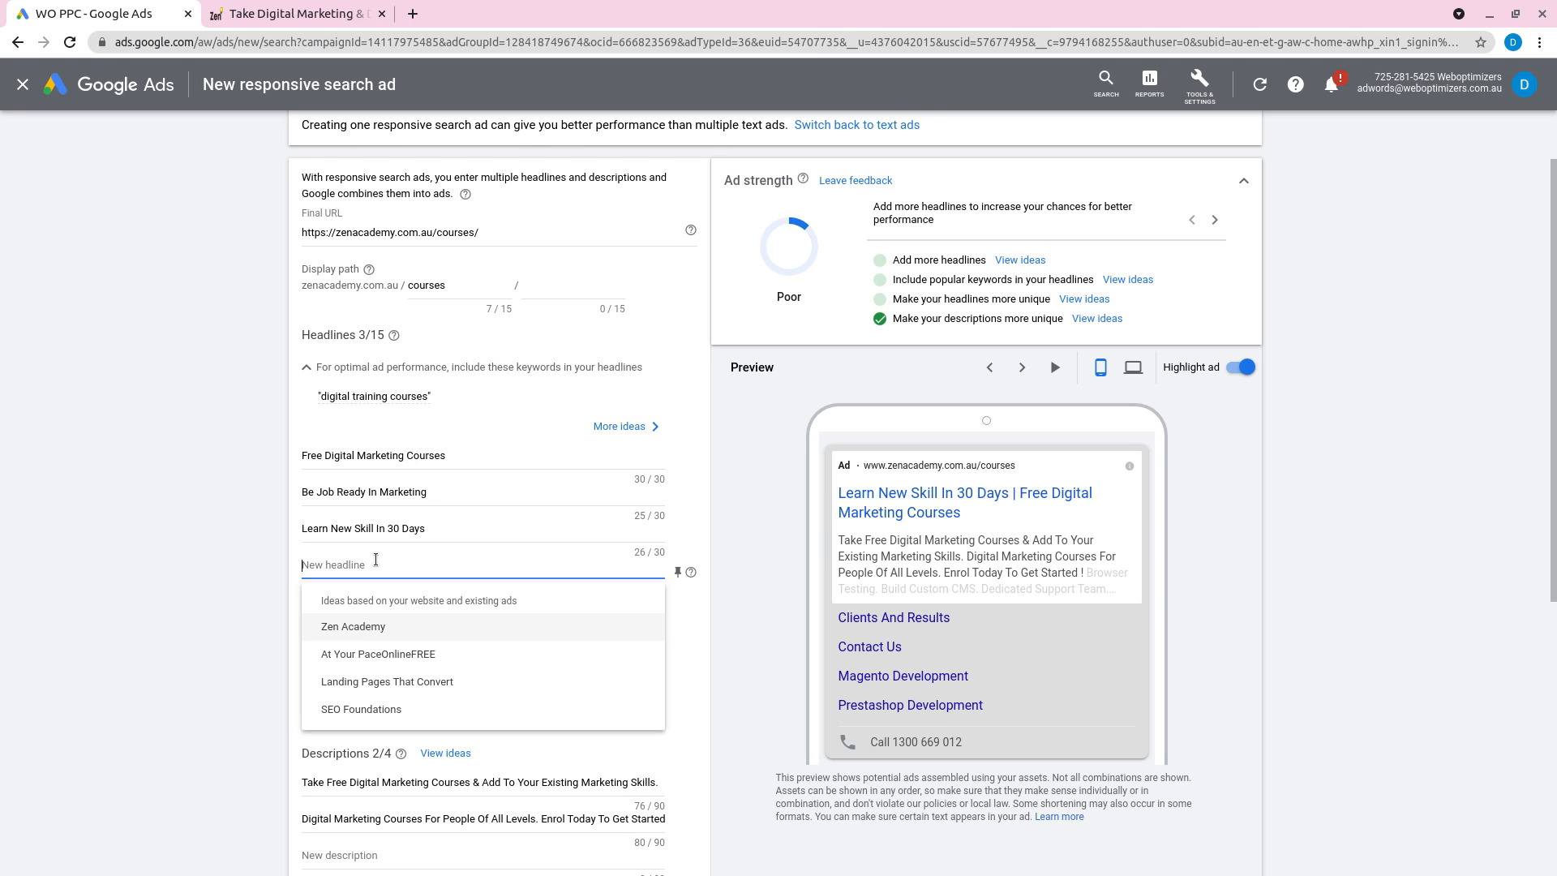
type("Online ")
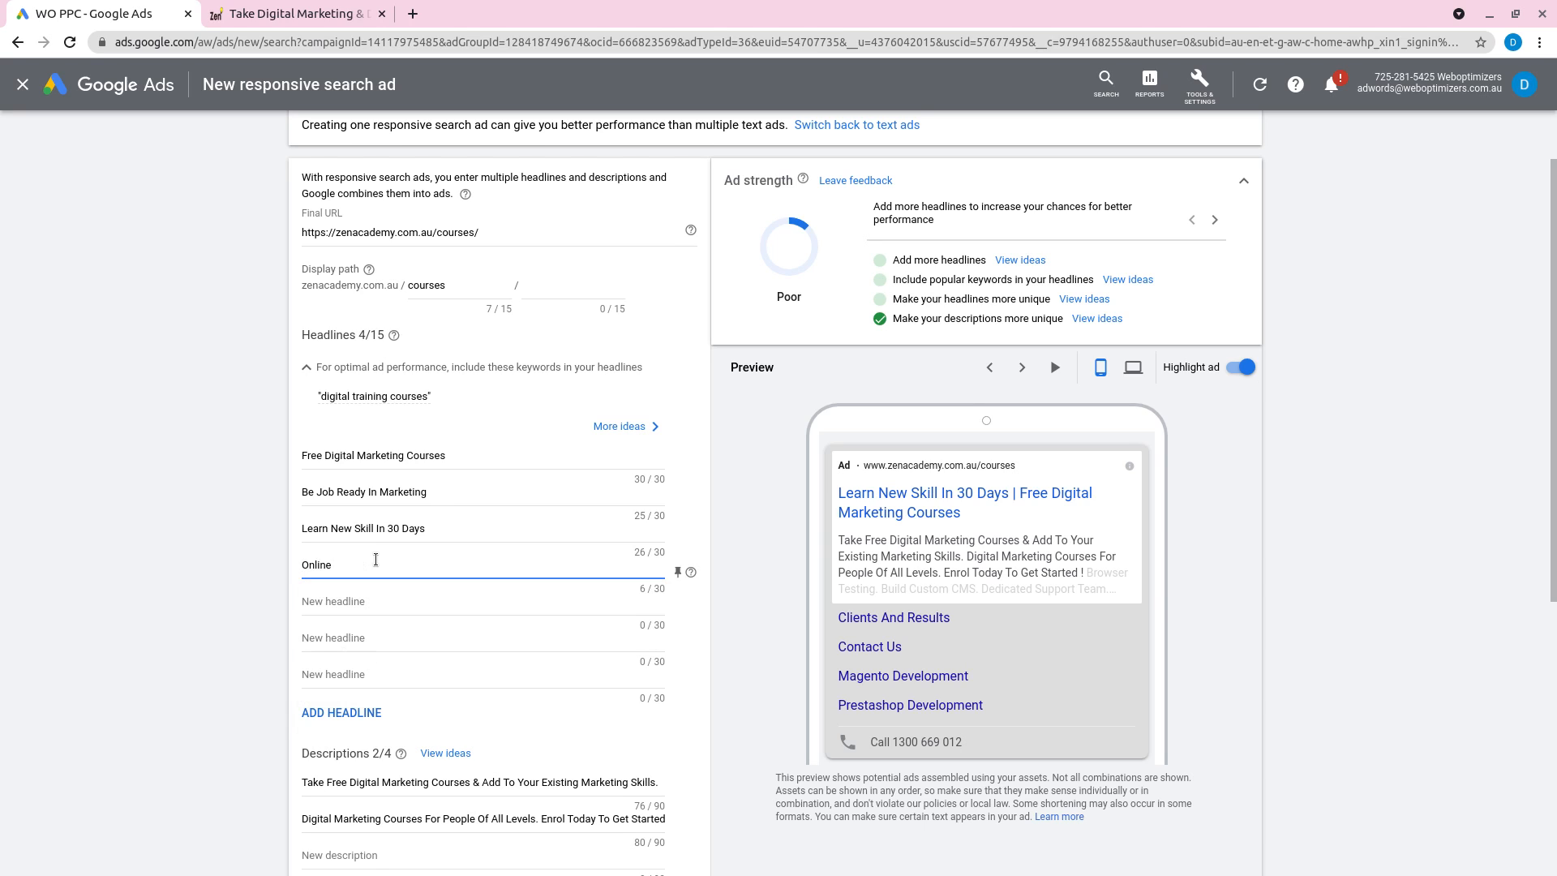
type("Digital Training Courses")
key("BackSpace")
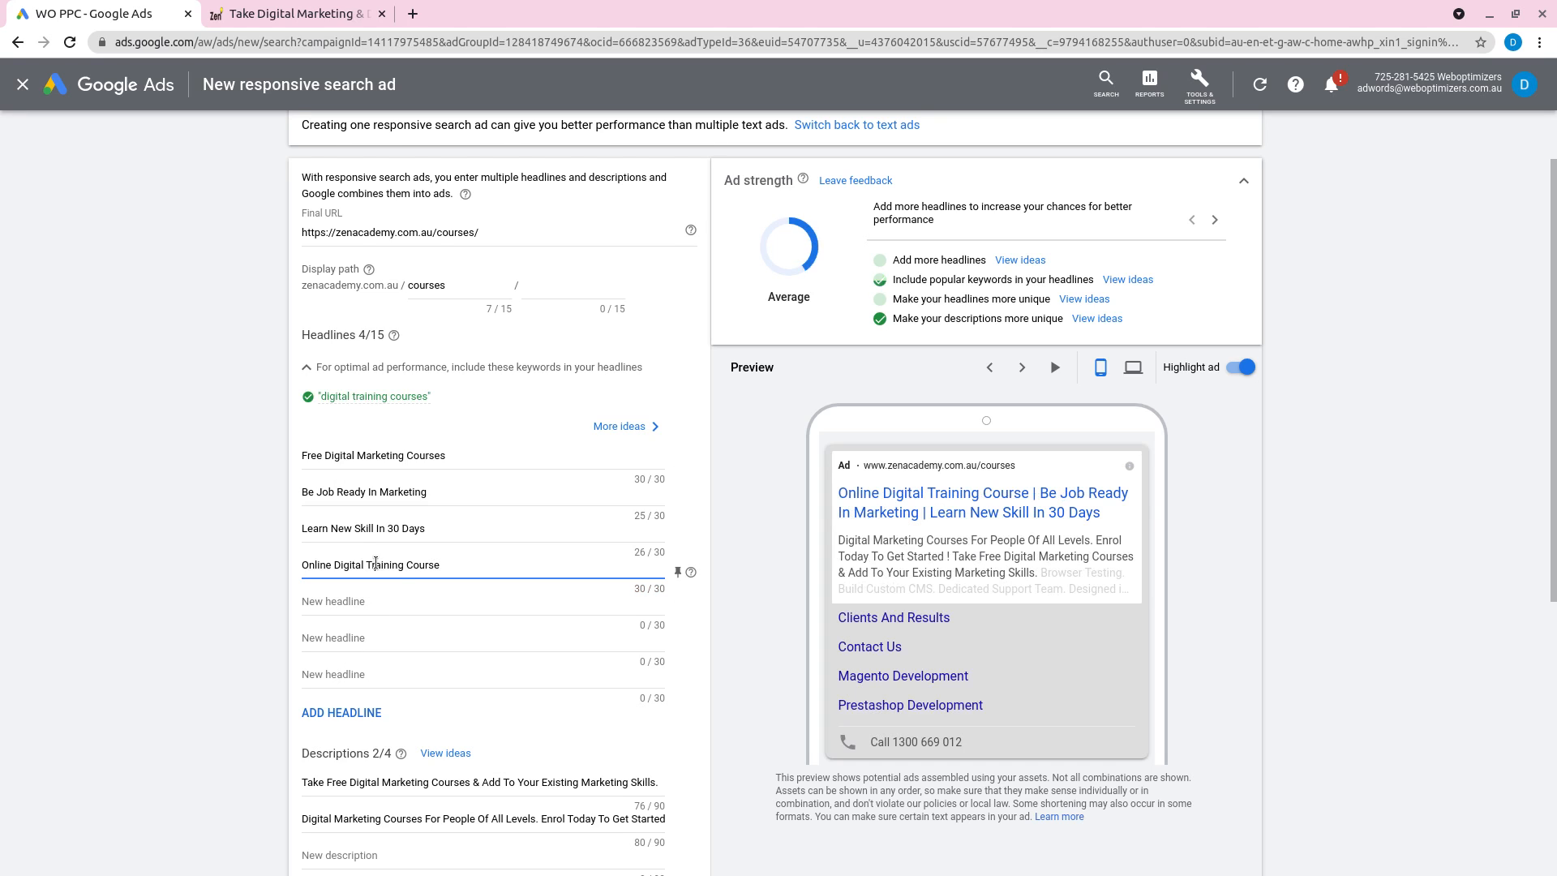
Try to replace "Training" with "Marketing" in the fourth headline
double_click(381, 562)
type("Marketing")
key("ctrl+z")
Enter "Completely Free Courses Online" as the fifth headline
left_click(473, 601)
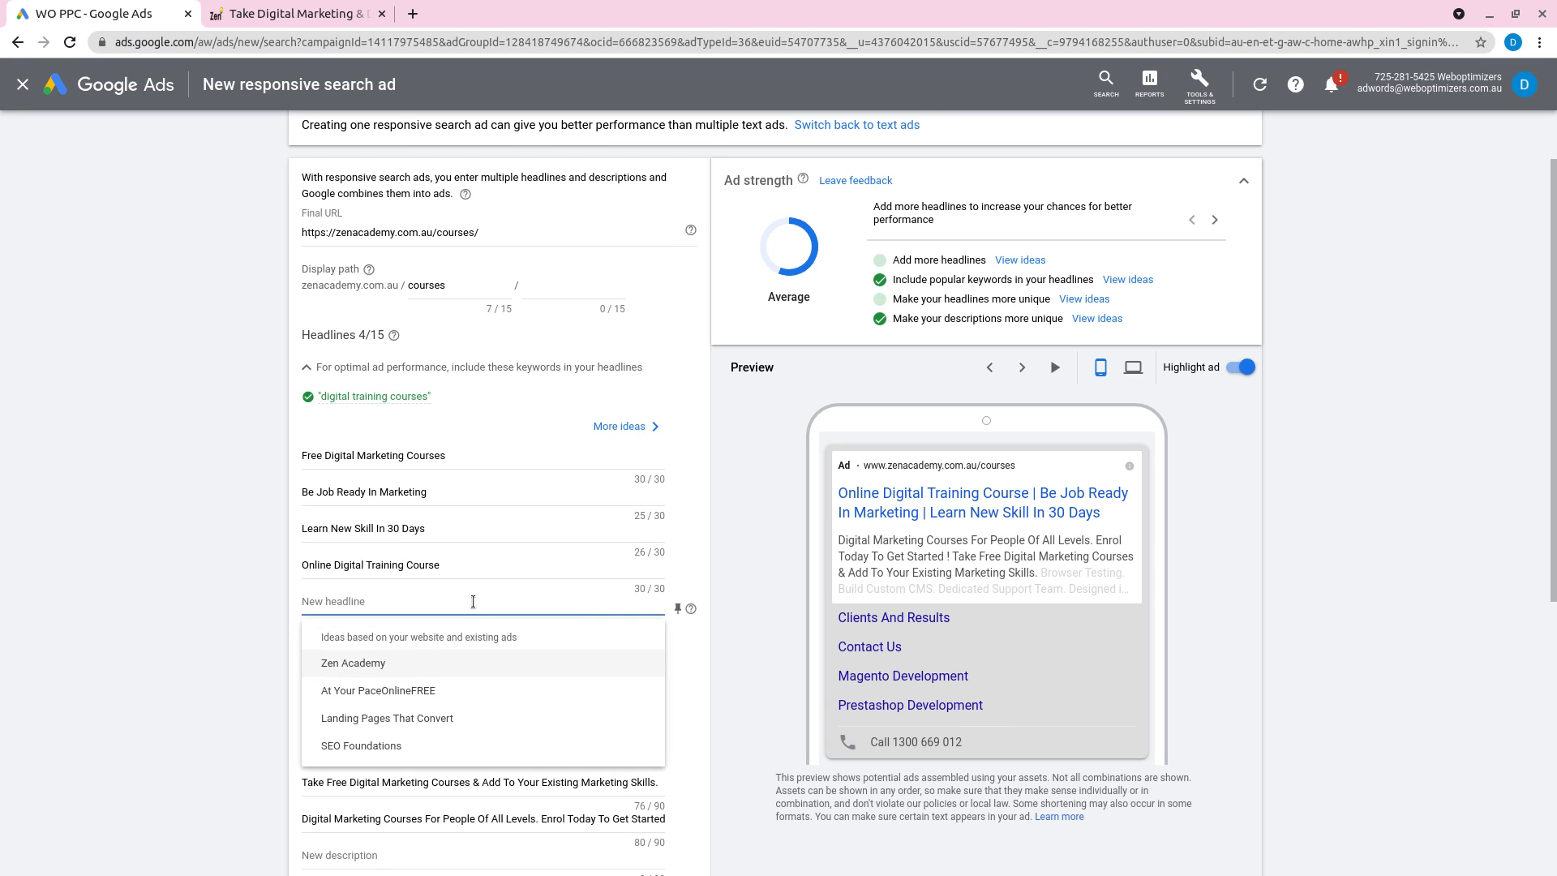
type("Completely ")
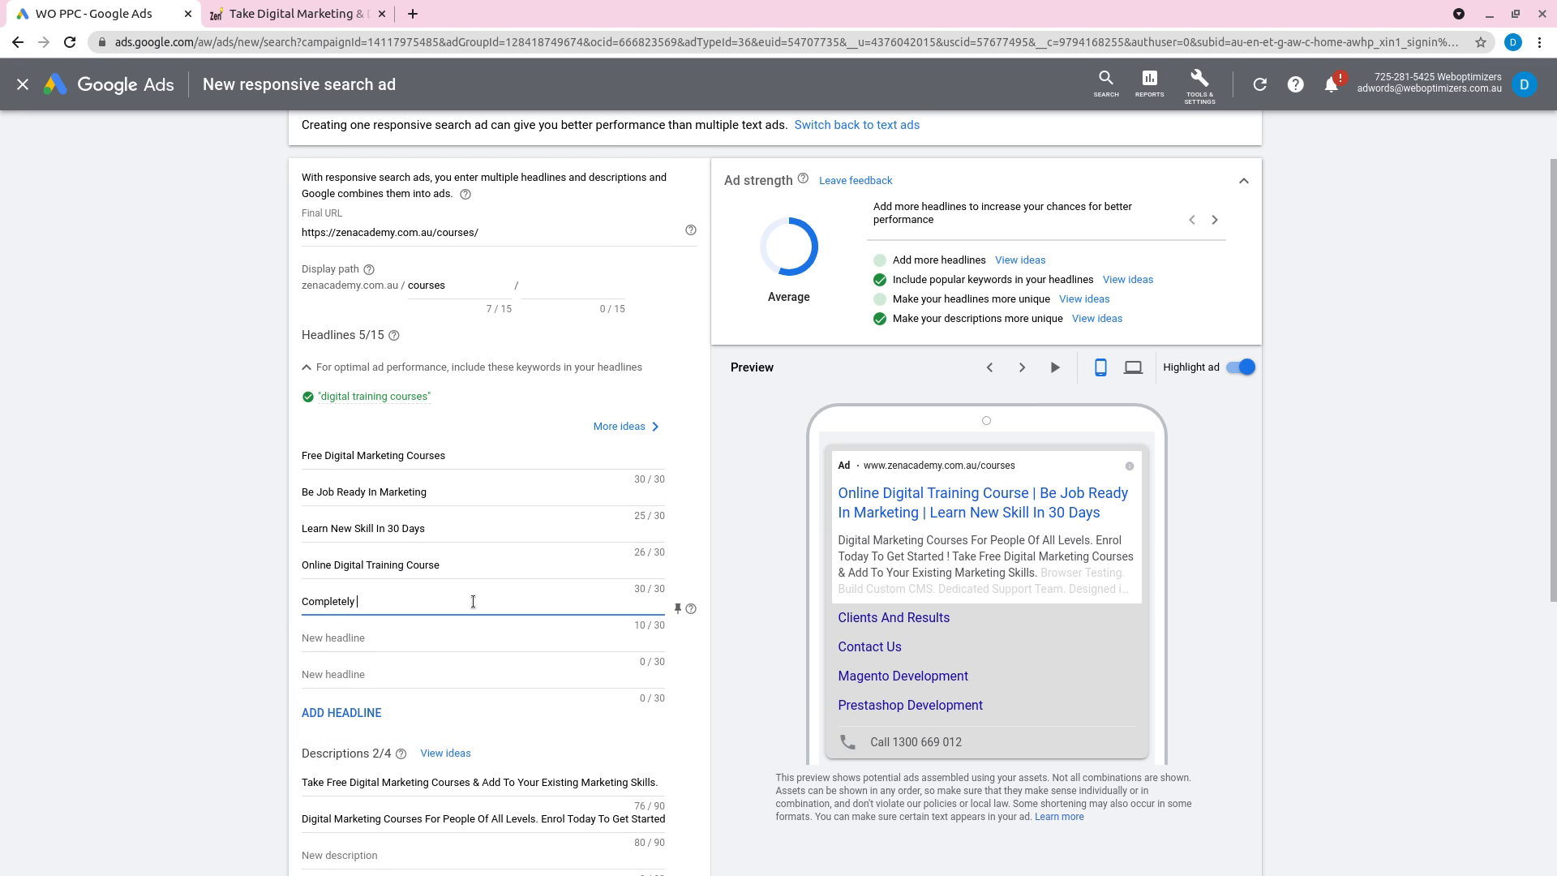
type("Free Courses Online")
left_click(172, 621)
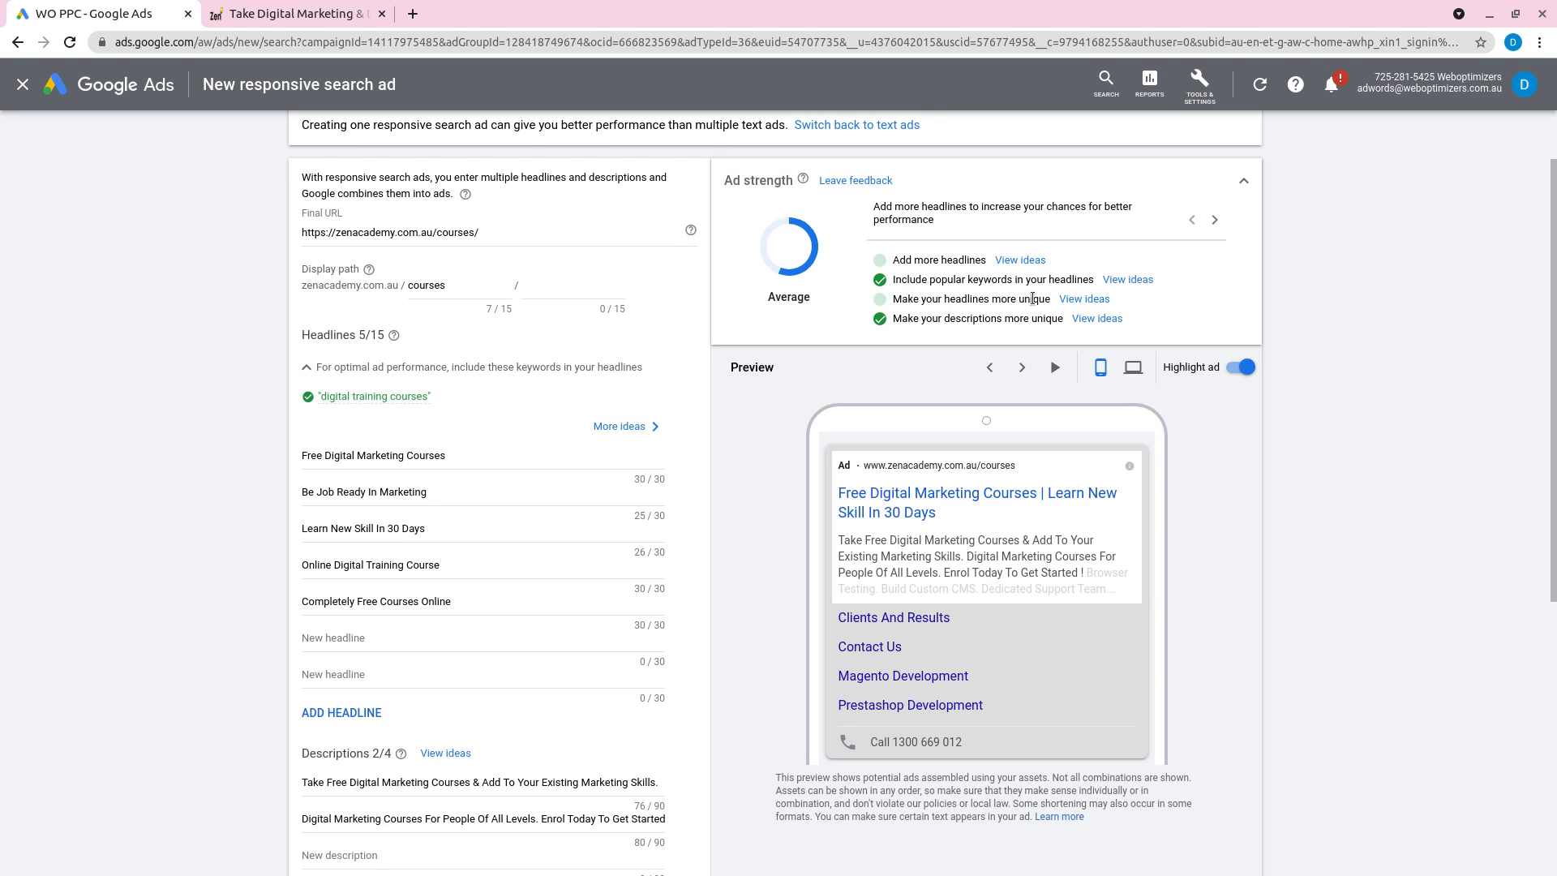
Enter "Learn Marketing At Your Pace" as the sixth headline
left_click(354, 638)
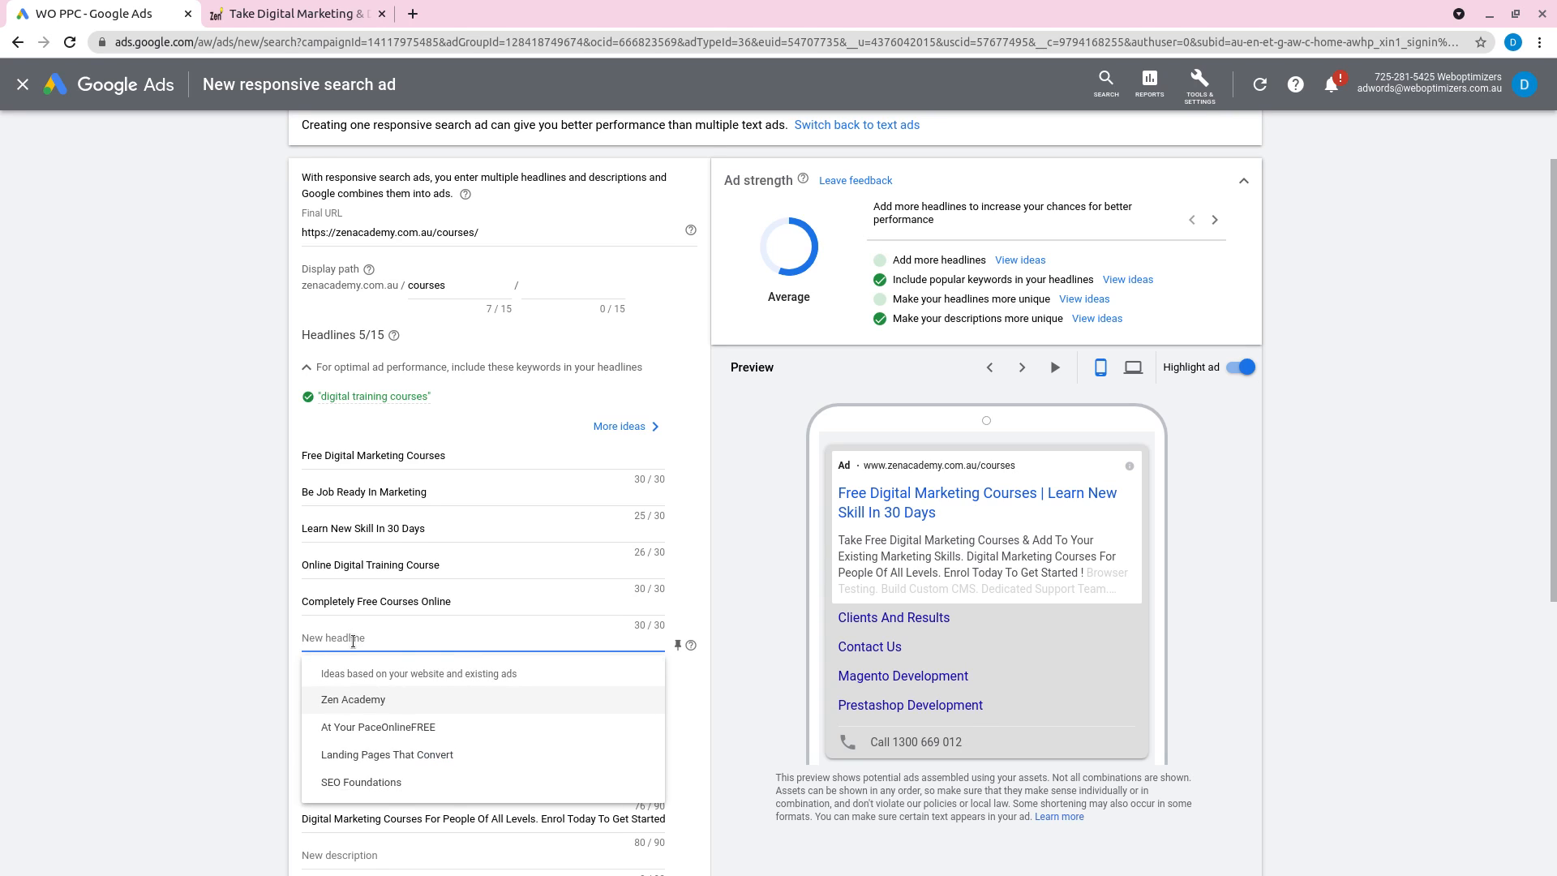
type("L")
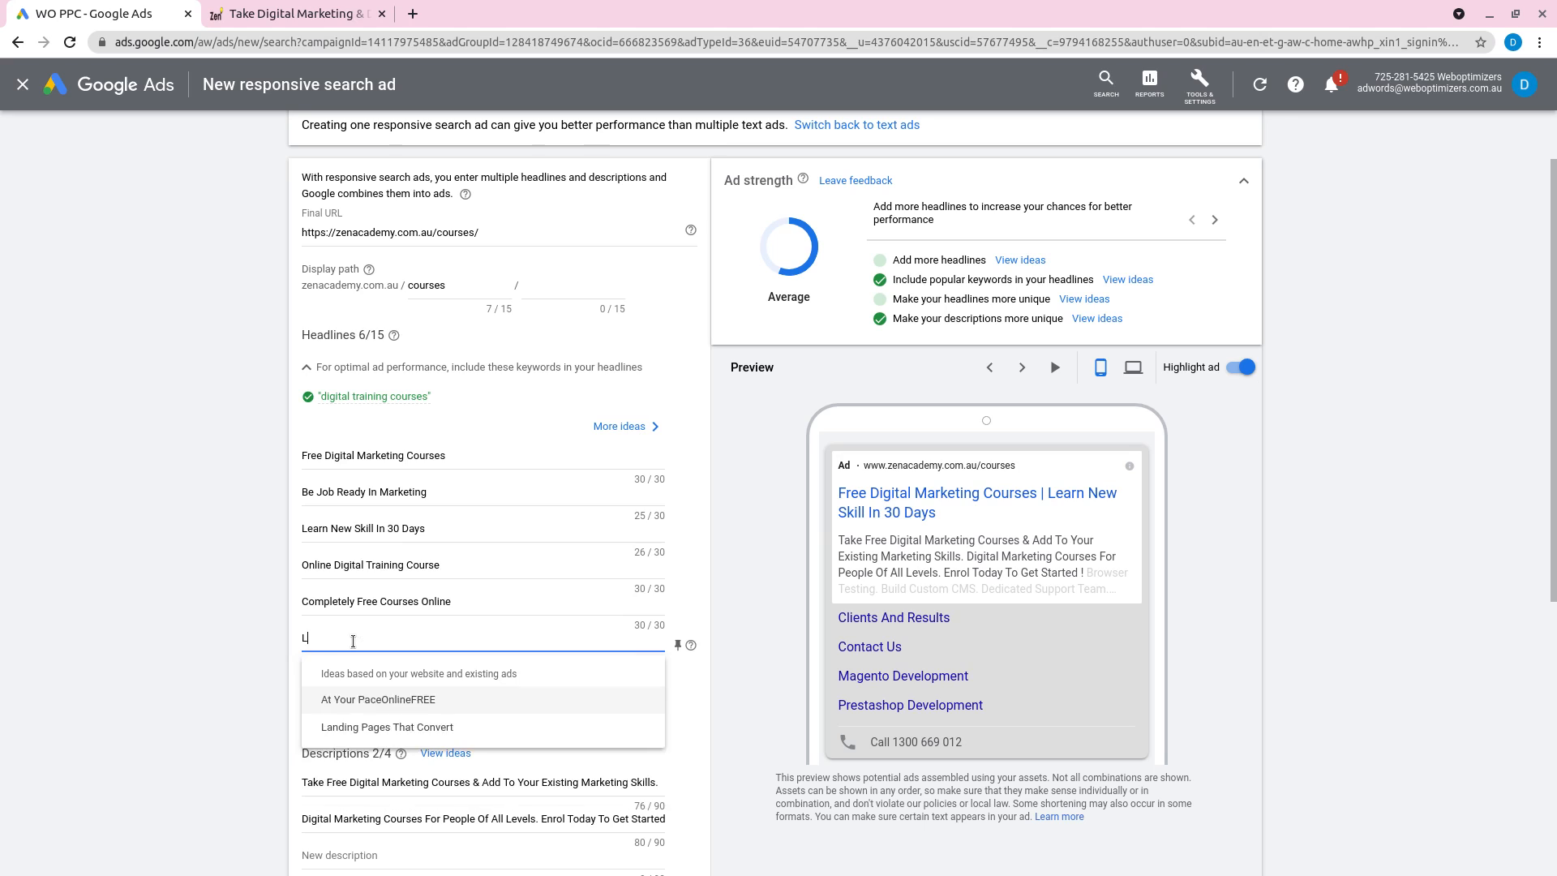
type("earn Marketing ")
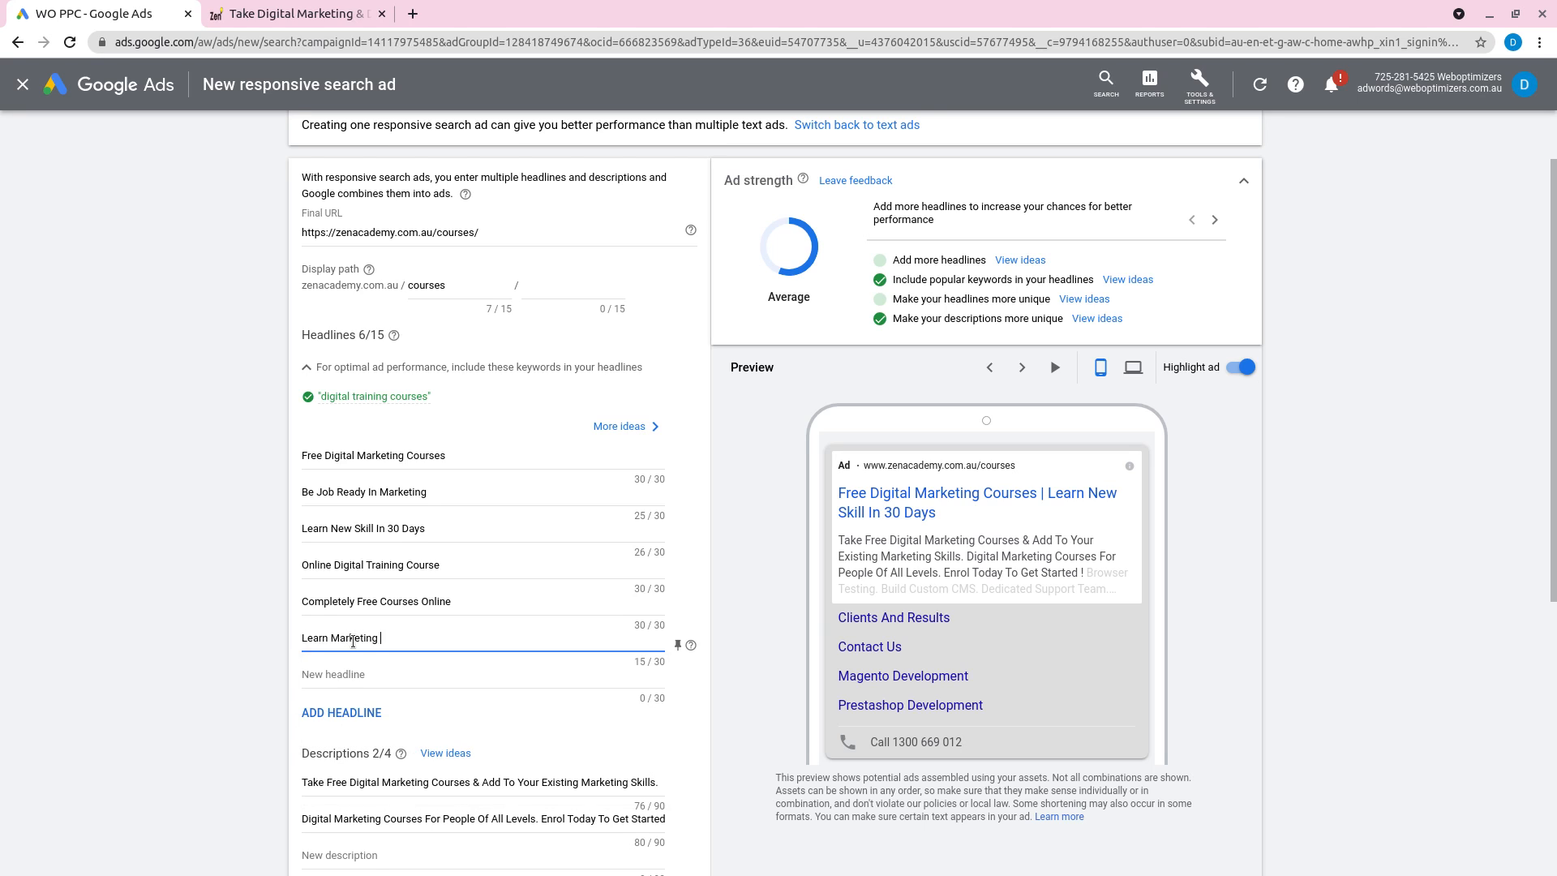
type("At Your Pace")
left_click(142, 697)
Enter "Learn From The Best Growth Hackers" as the seventh headline
left_click(409, 677)
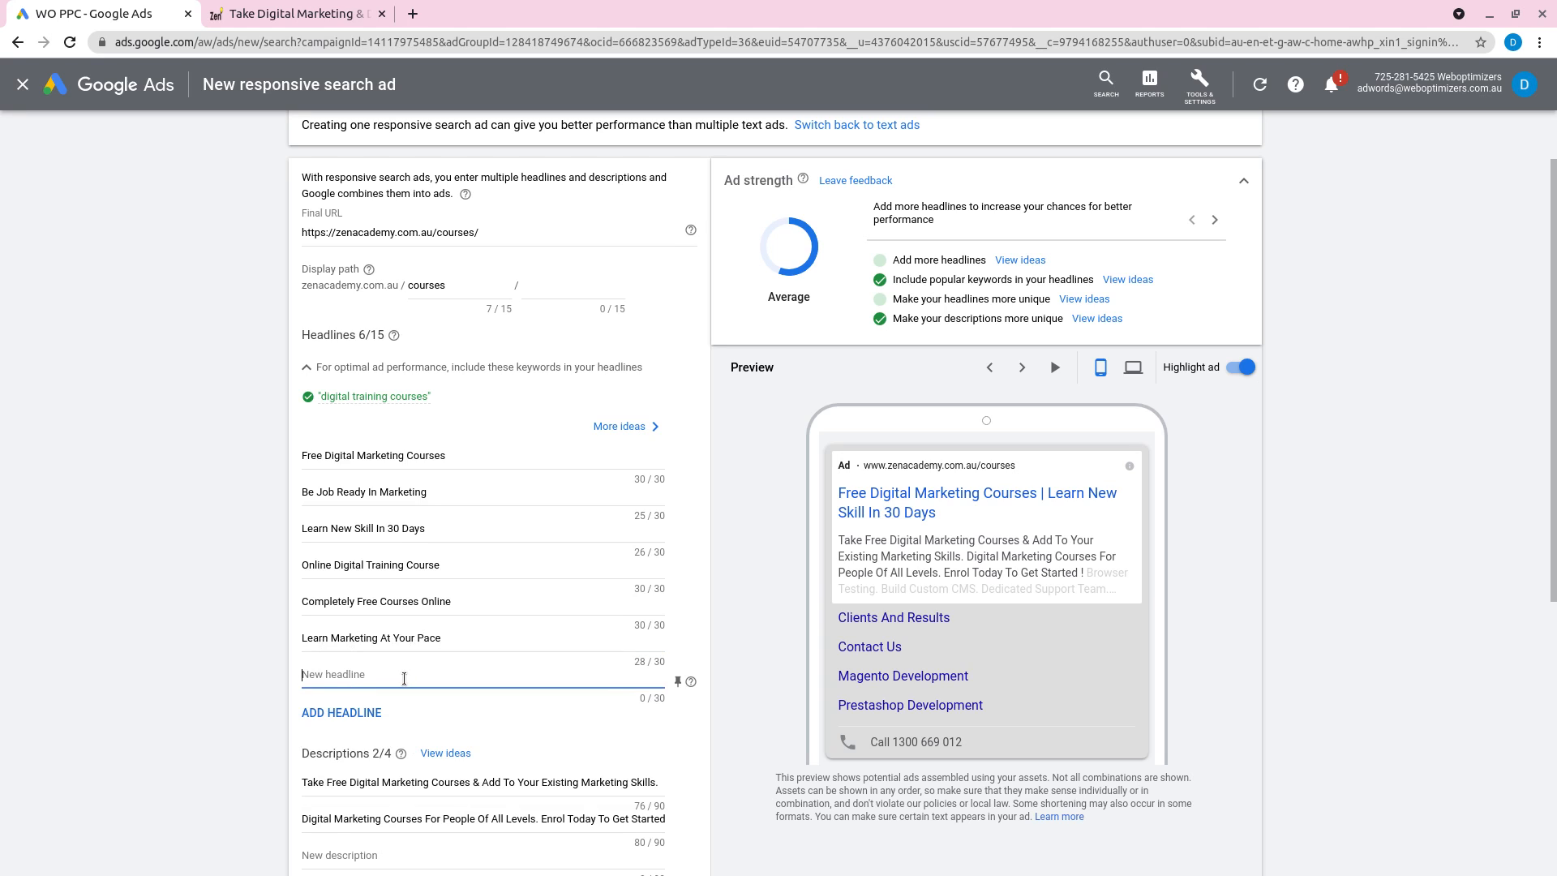
left_click(219, 594)
scroll(285, 619, "down", 1)
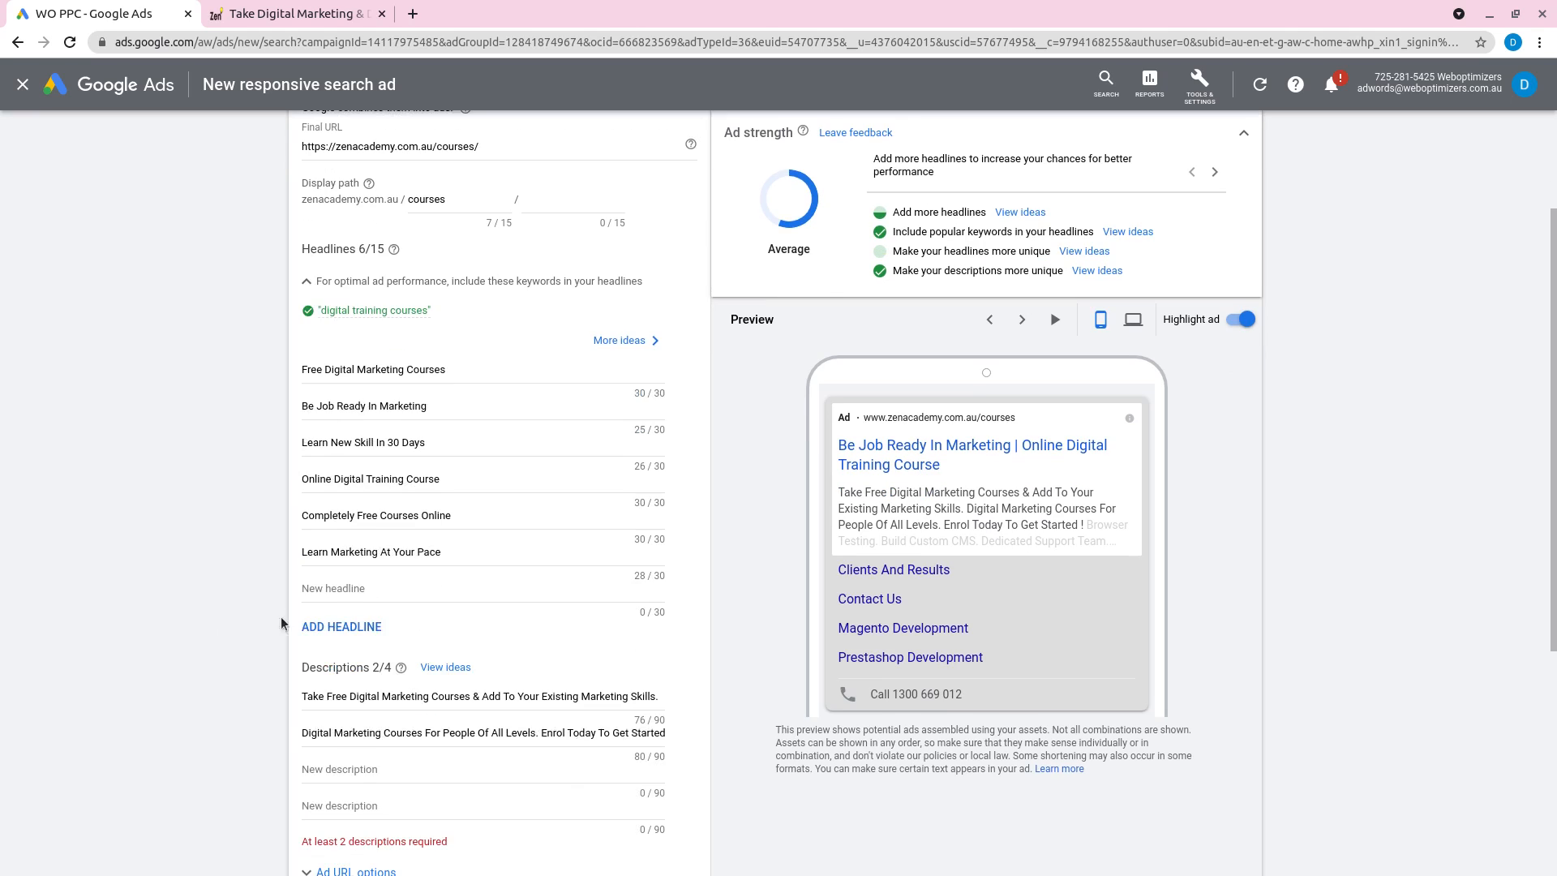
left_click(339, 598)
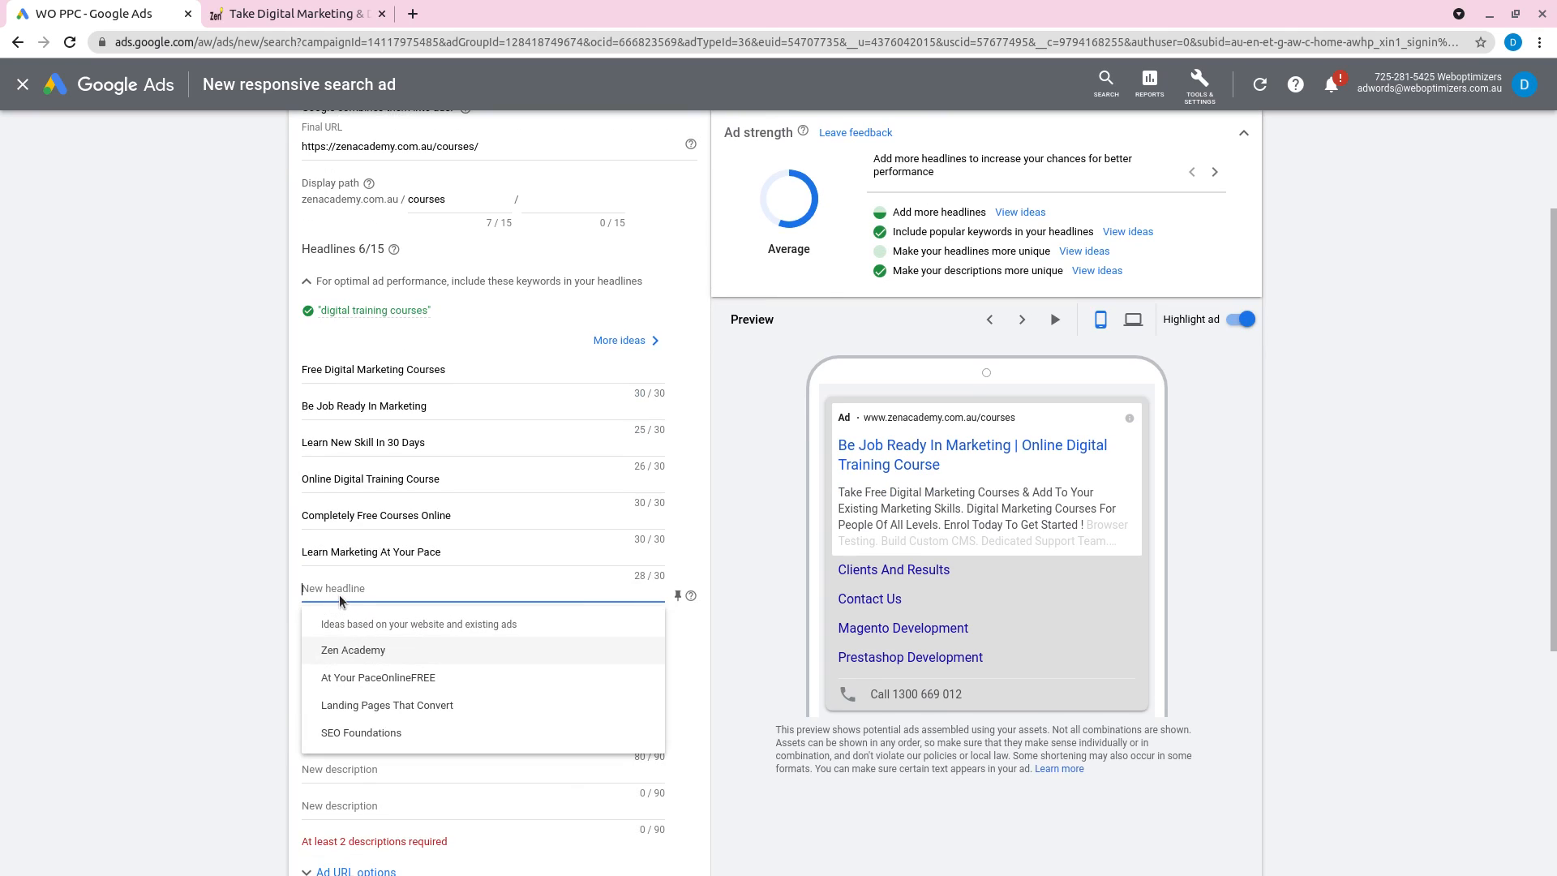
type("Learn Fro")
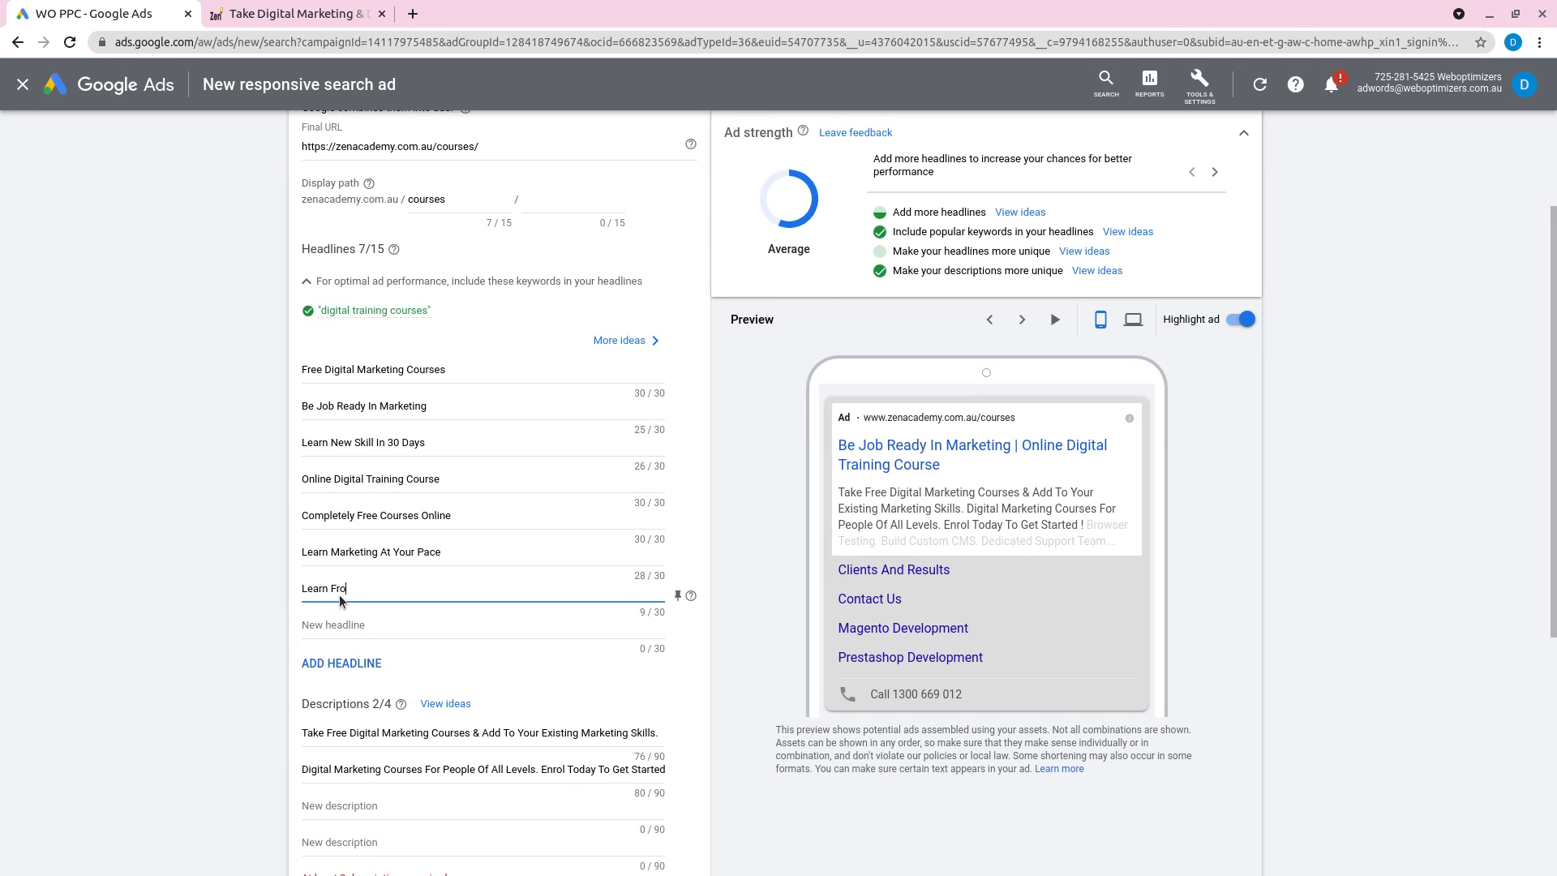
type("m The Best Growth Hackers")
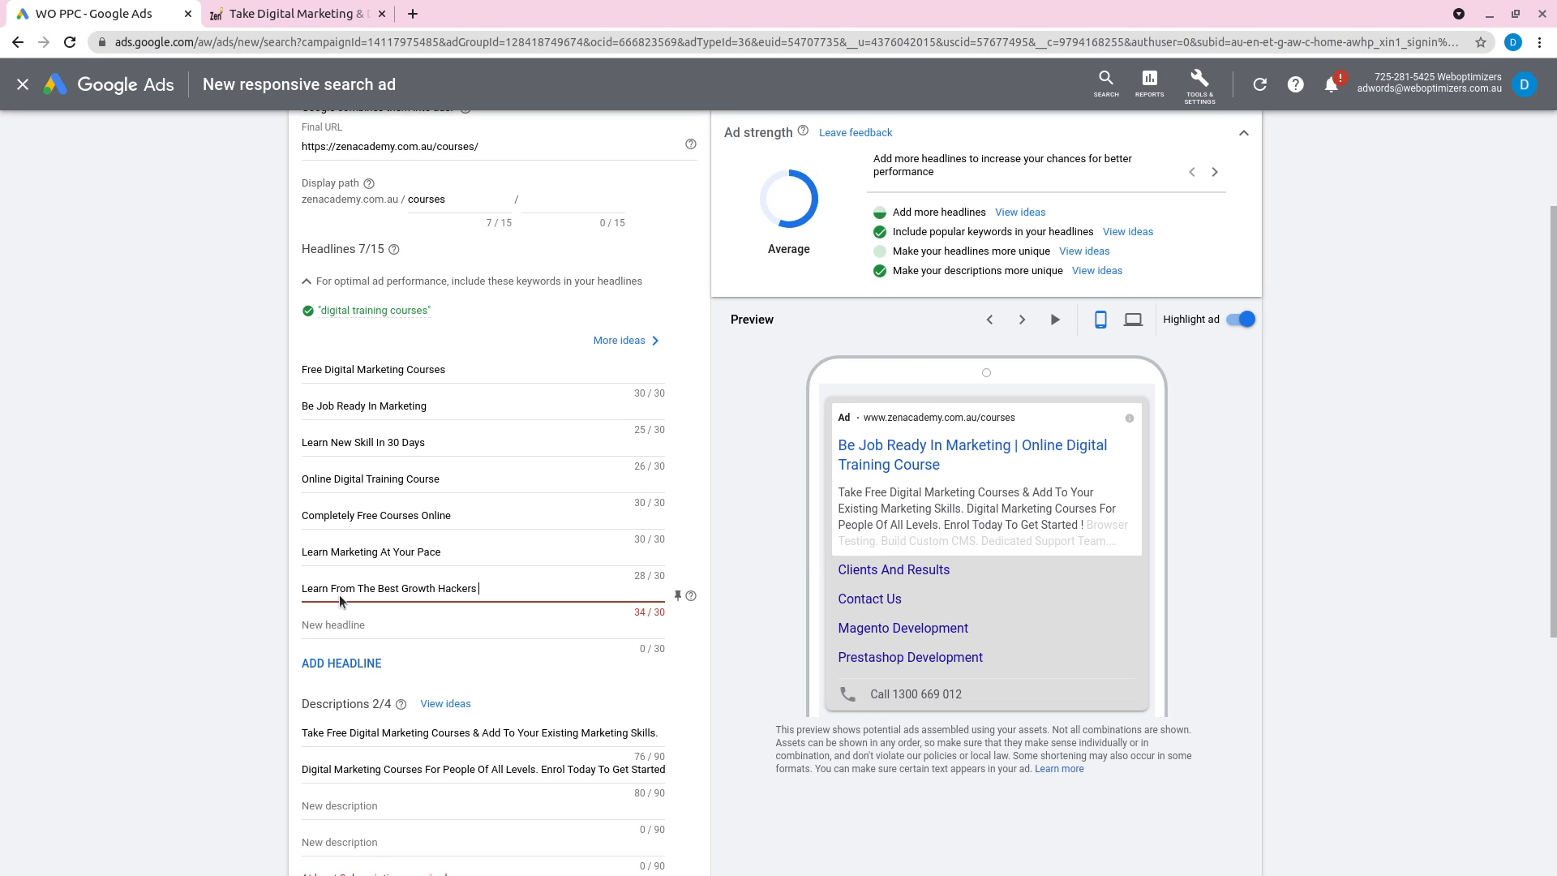
Shorten the seventh headline to "Learn From The Best Marketers" so it fits the 30-character limit
key("BackSpace")
key("BackSpace")
key("BackSpace")
key("BackSpace")
type("Mar")
key("BackSpace")
key("BackSpace")
key("BackSpace")
key("BackSpace")
key("BackSpace")
key("BackSpace")
key("BackSpace")
key("BackSpace")
key("BackSpace")
key("BackSpace")
key("BackSpace")
key("BackSpace")
key("BackSpace")
key("BackSpace")
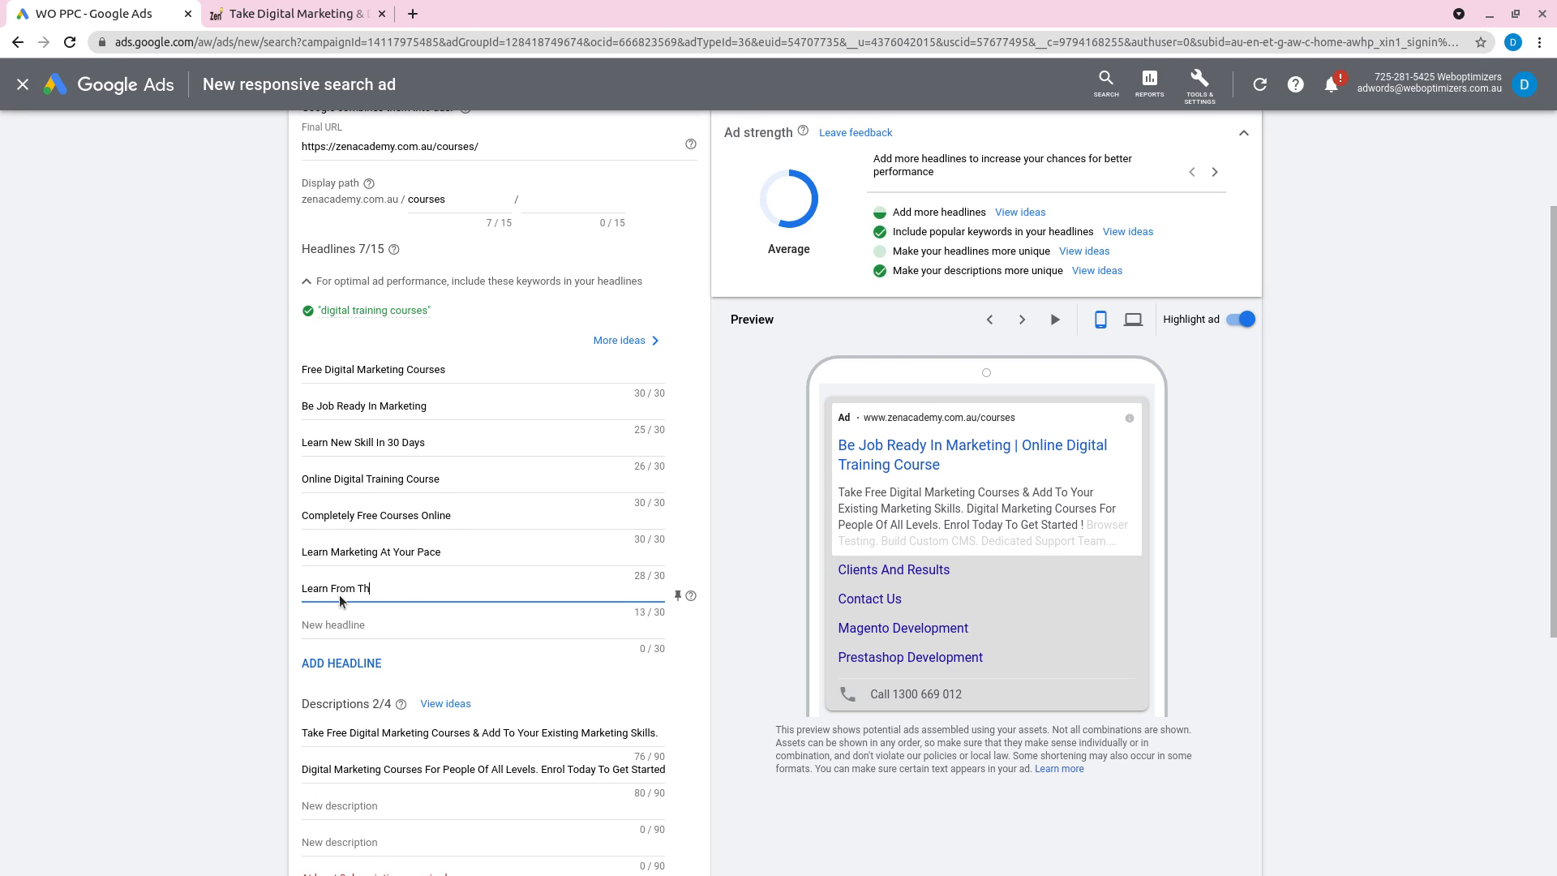
type("Best Marketers")
left_click(187, 591)
Enter "Get Placement Support From Zen" as the eighth headline
left_click(385, 624)
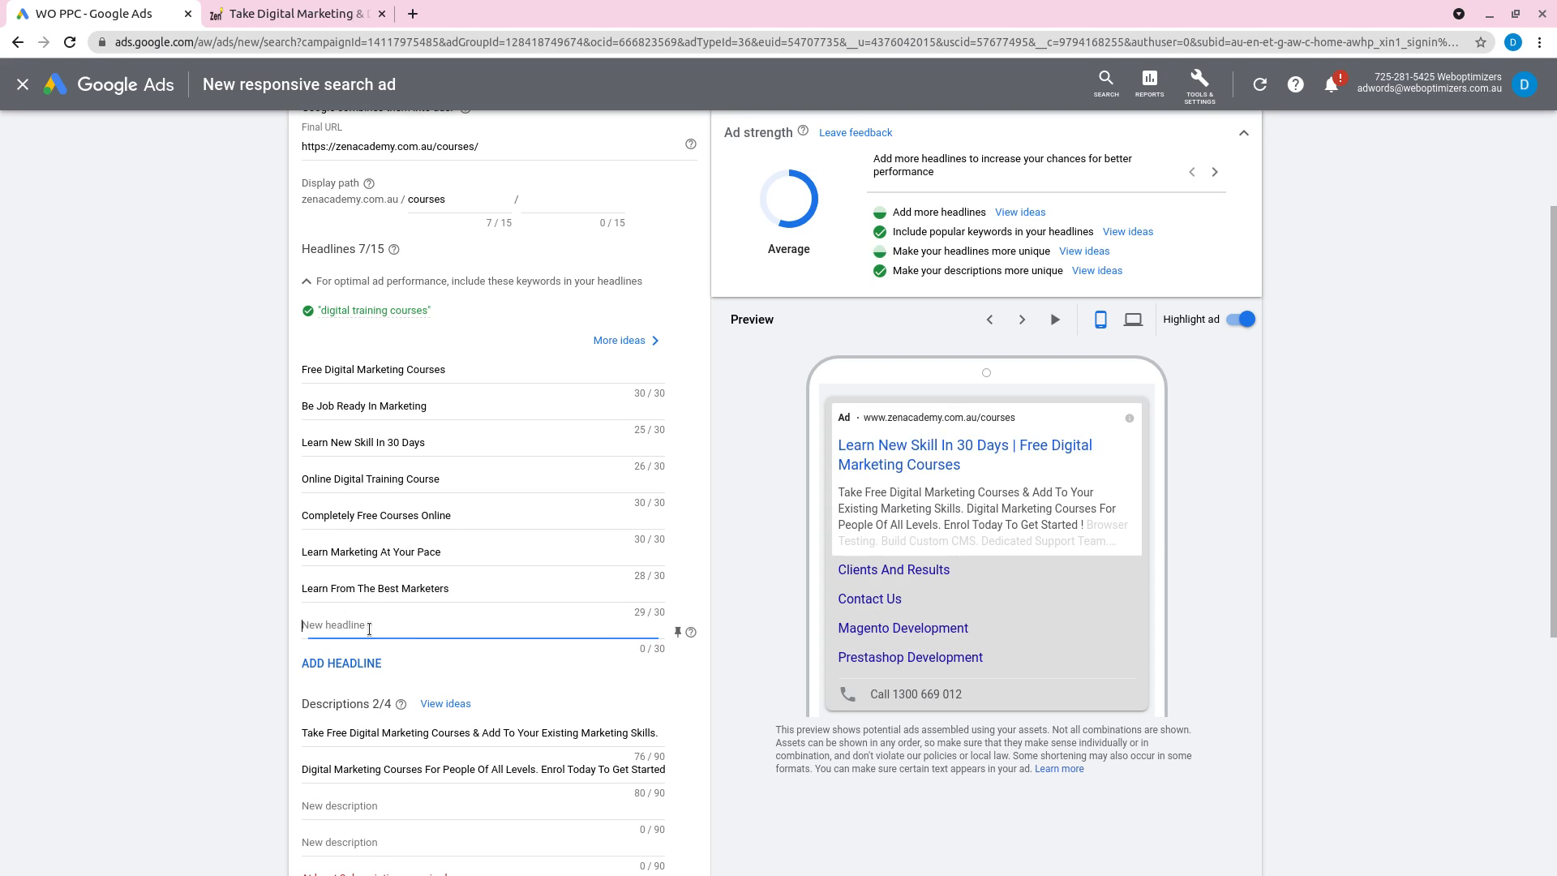
left_click(776, 481)
left_click(340, 657)
left_click(365, 627)
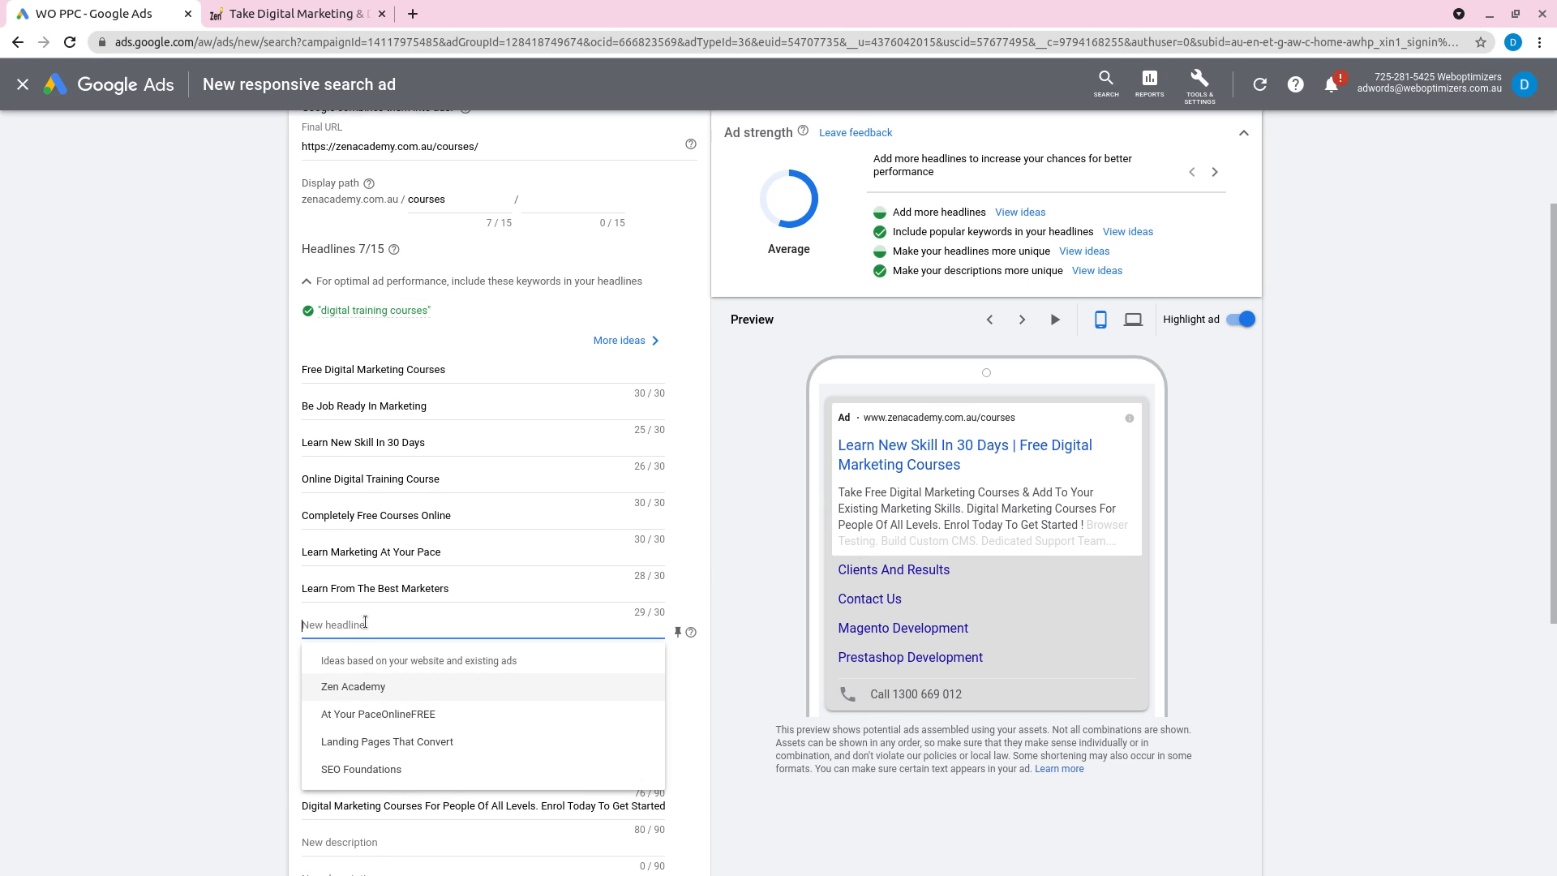
type("Get ")
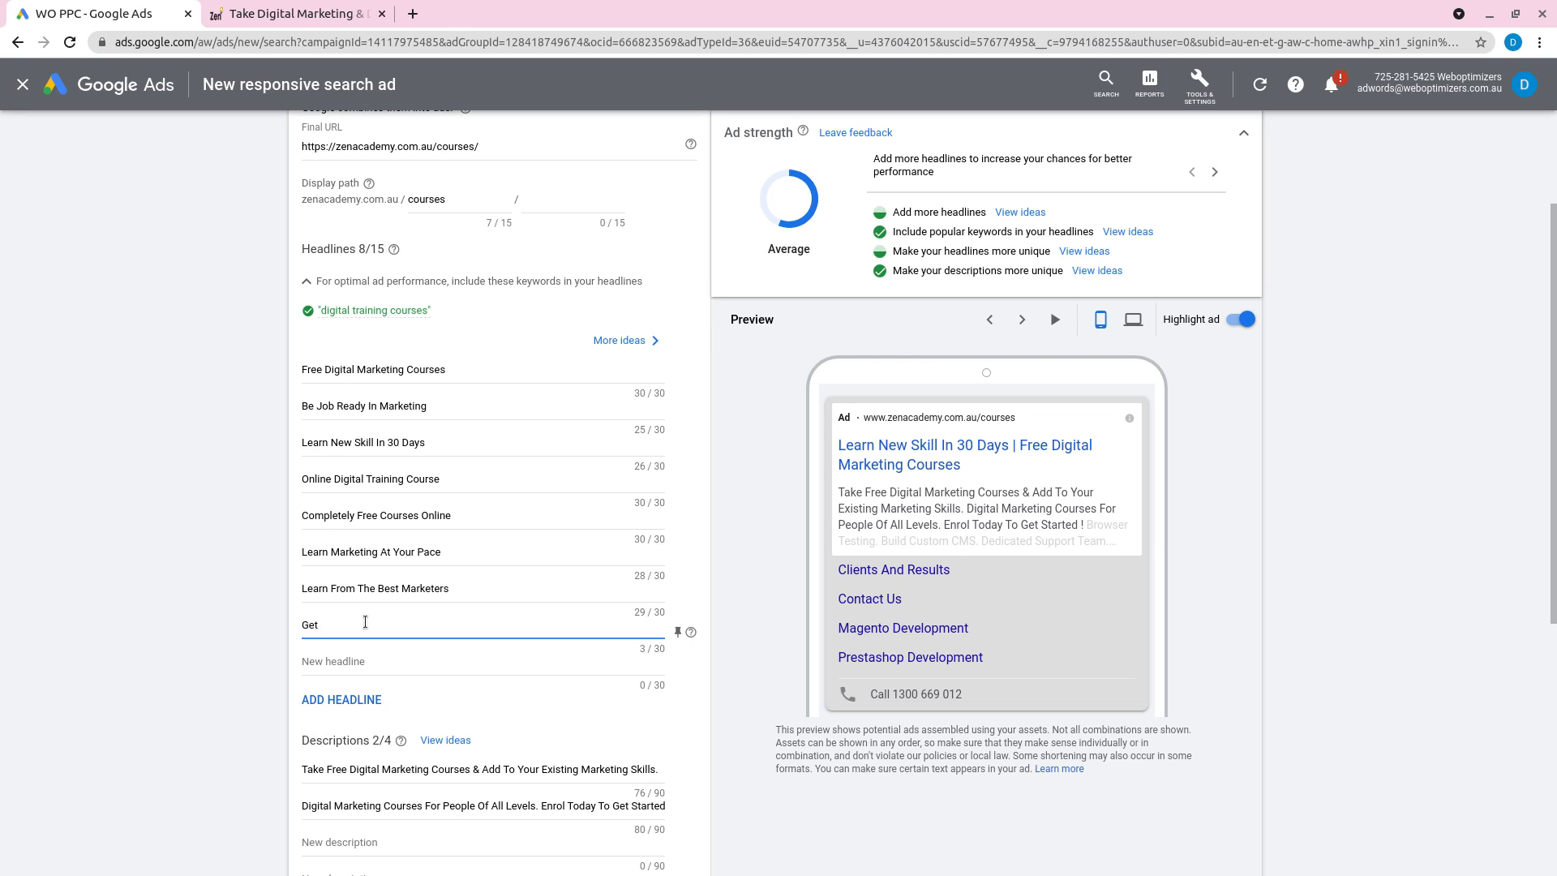
type(" Placement")
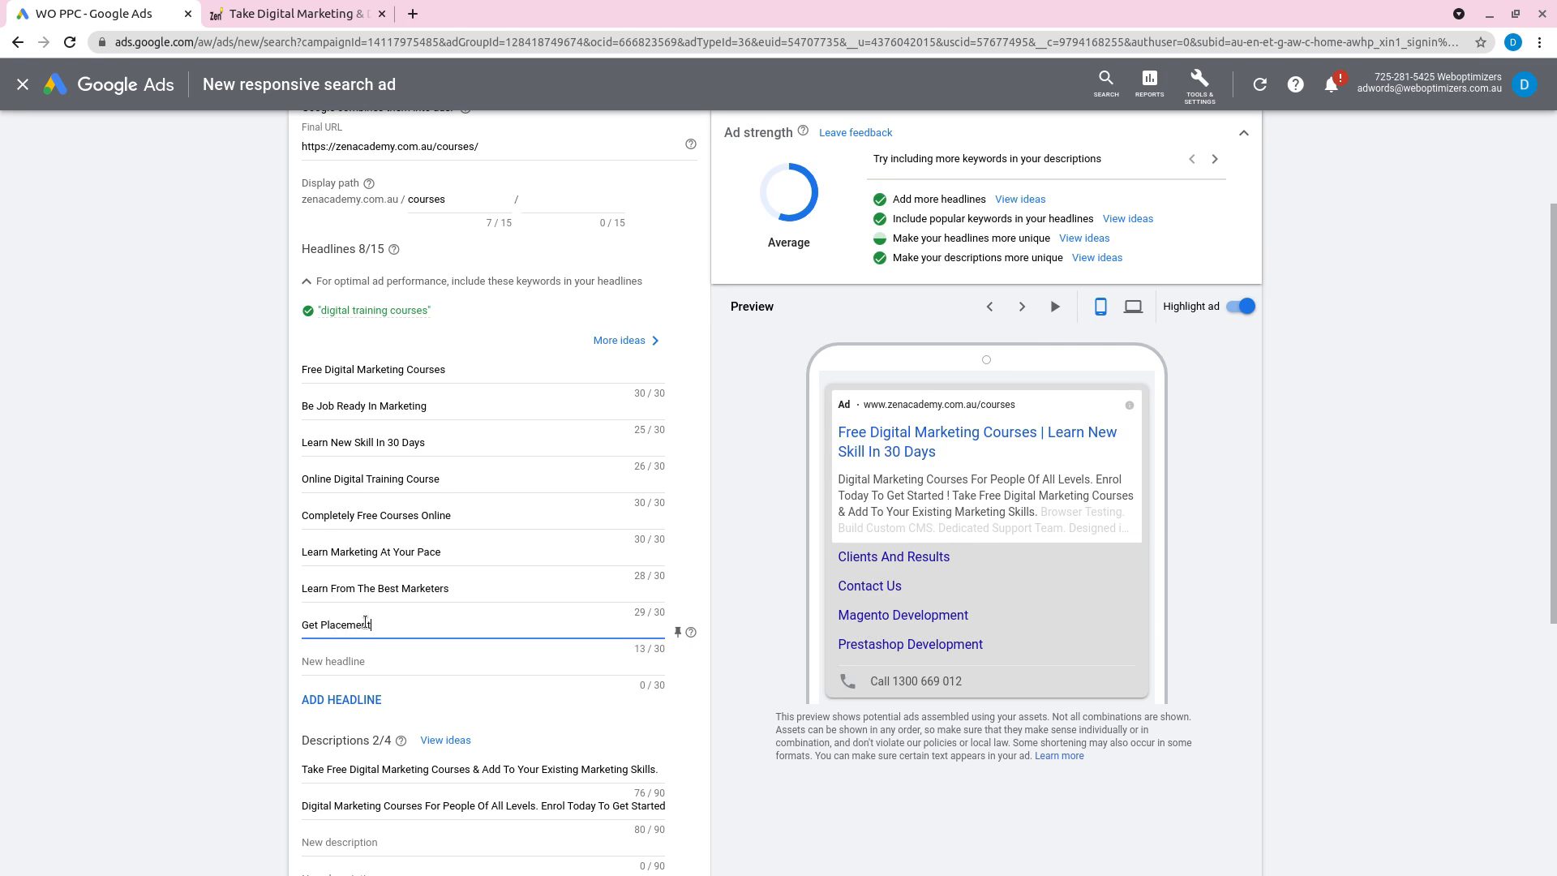
type(" Suipport From Zen")
left_click(67, 642)
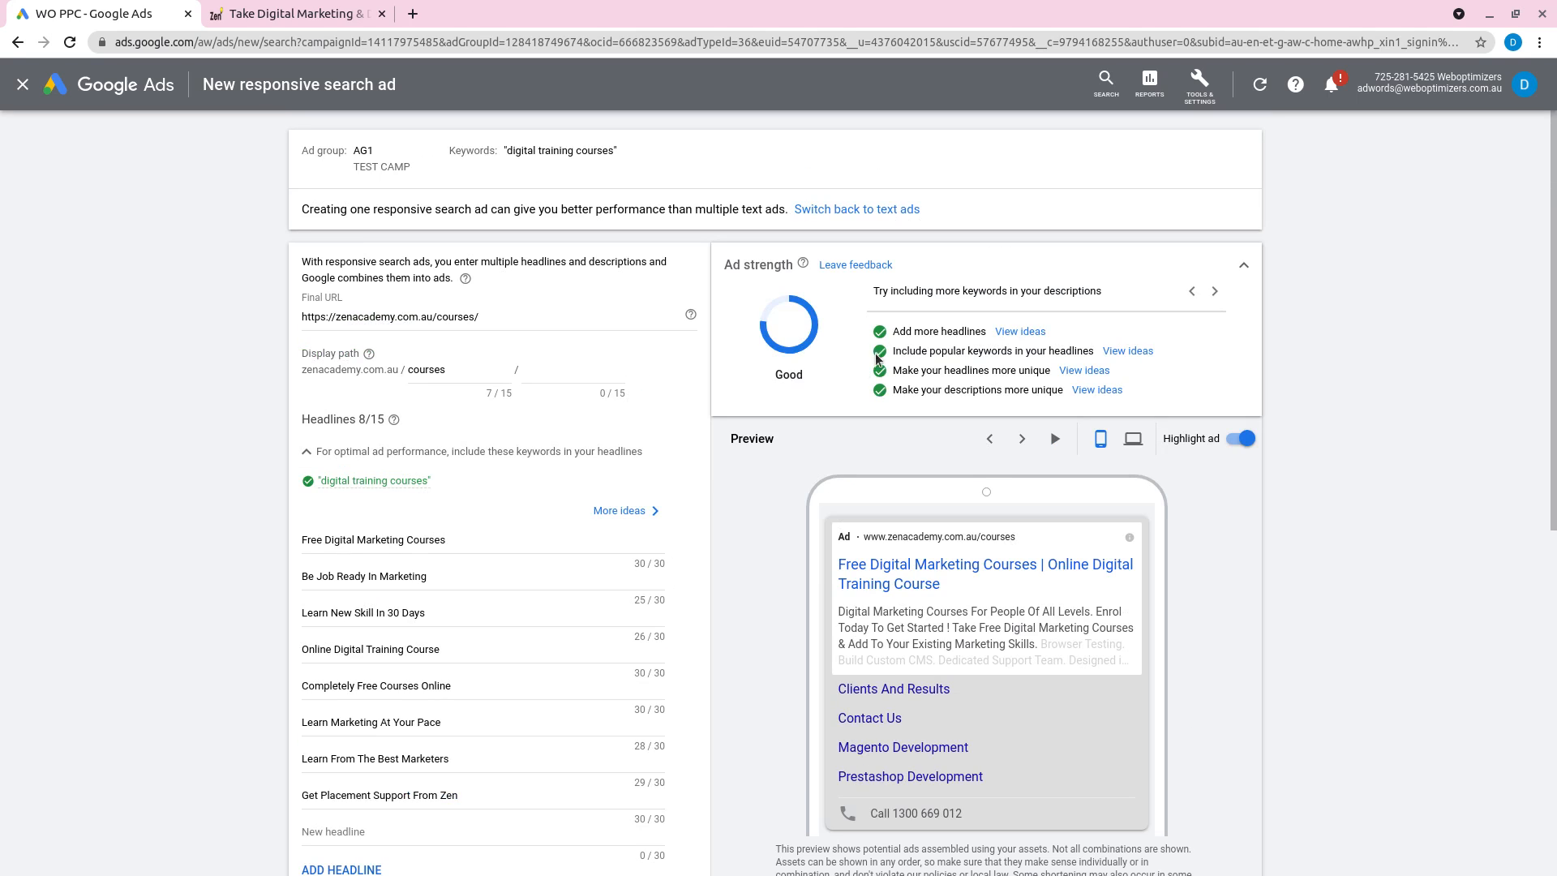
Save the new responsive search ad to ad group AG1
scroll(202, 566, "down", 5)
scroll(201, 568, "down", 3)
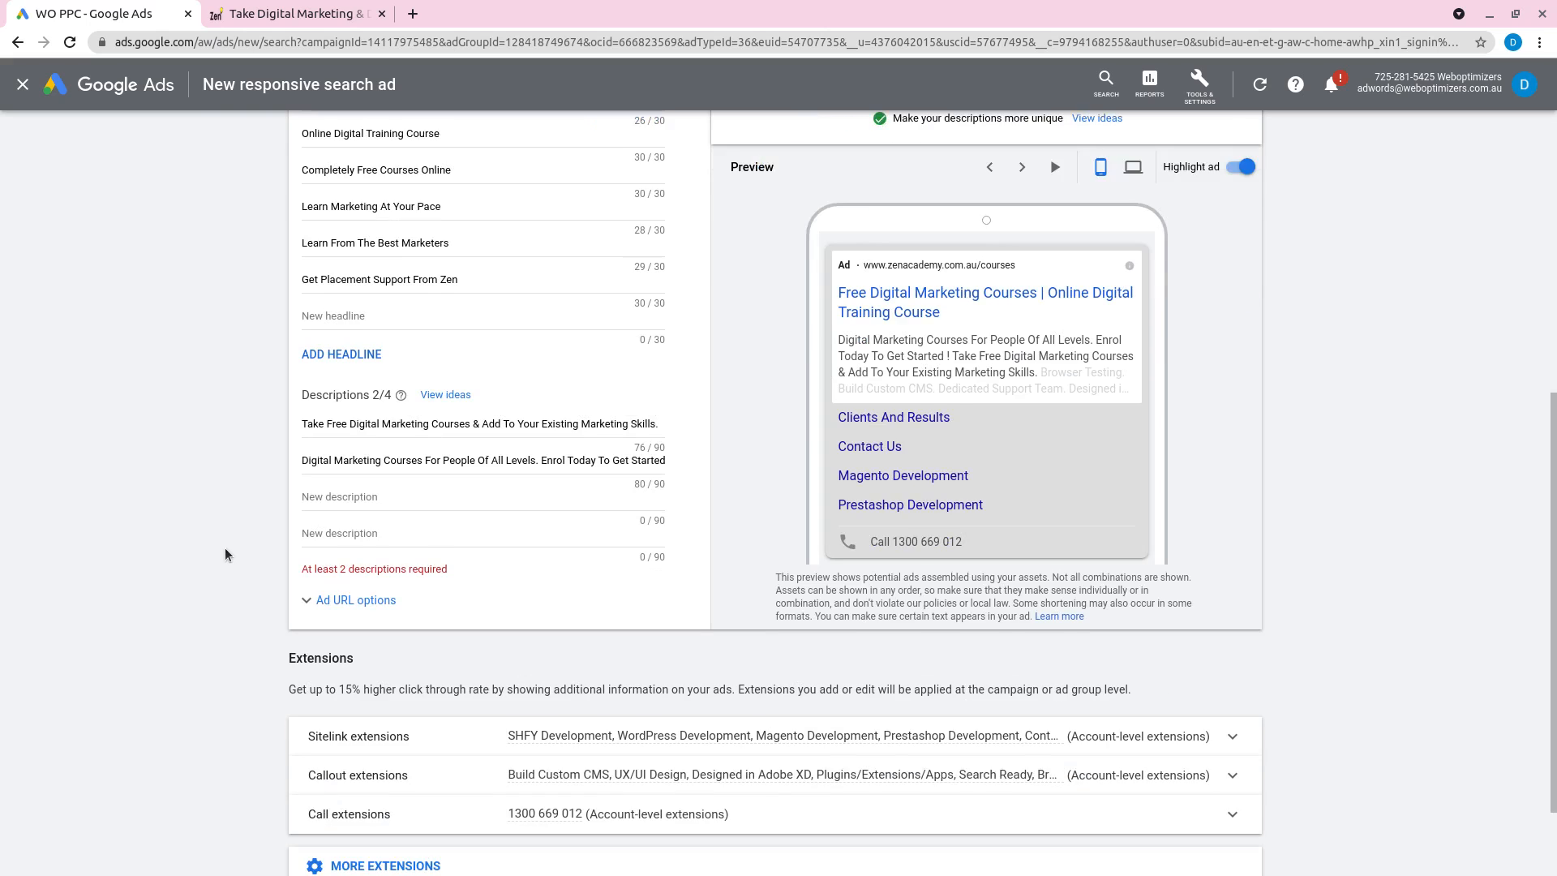
left_click(329, 798)
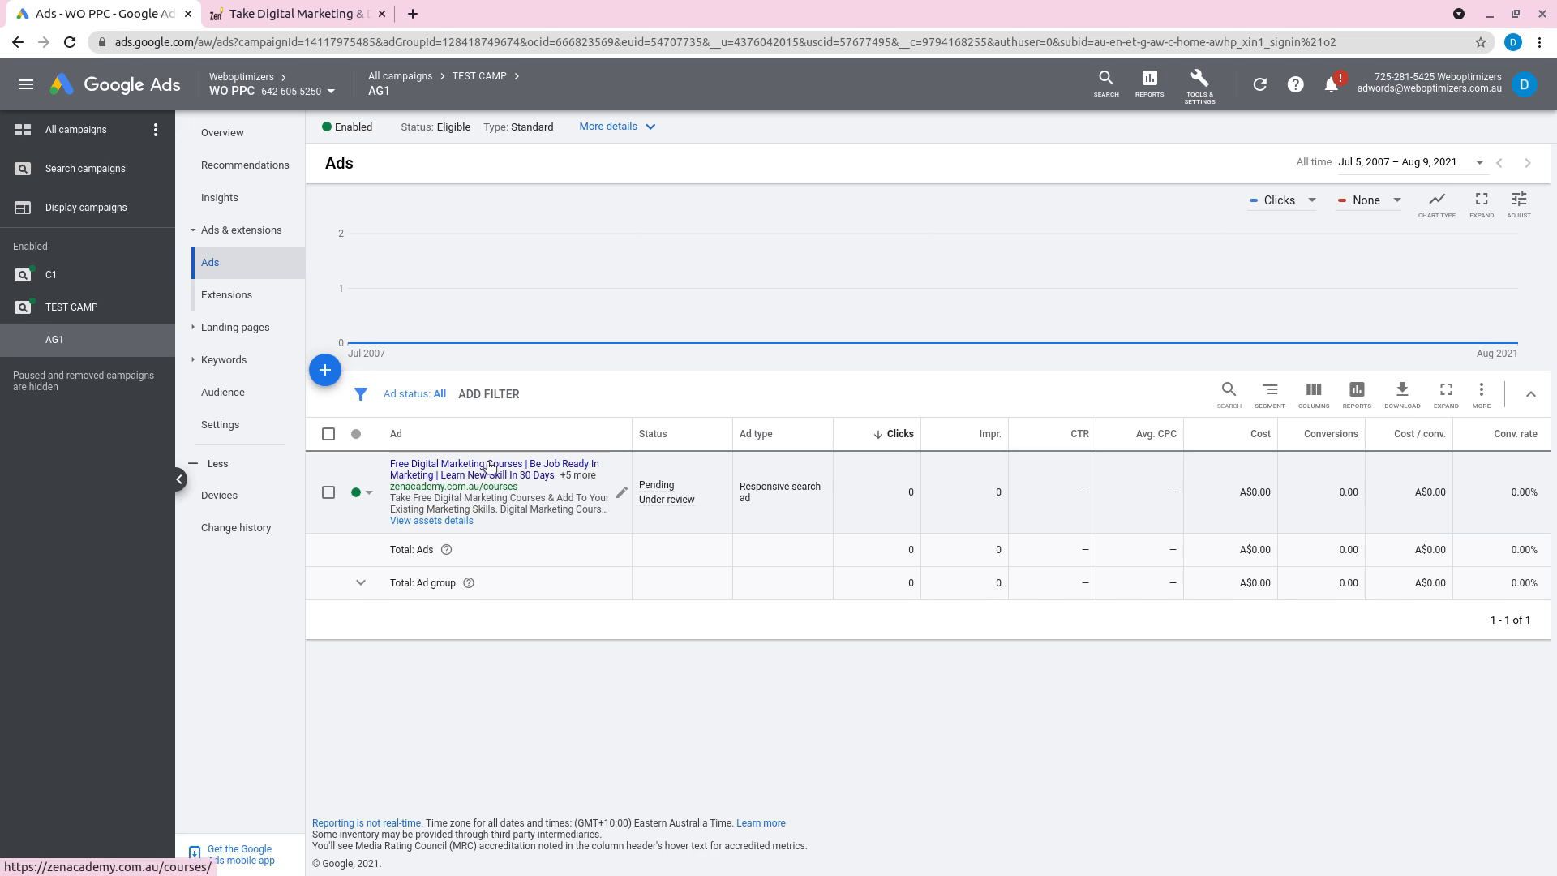
Open the saved ad's landing page from its headline to check it, and close the page again
mouse_move(681, 488)
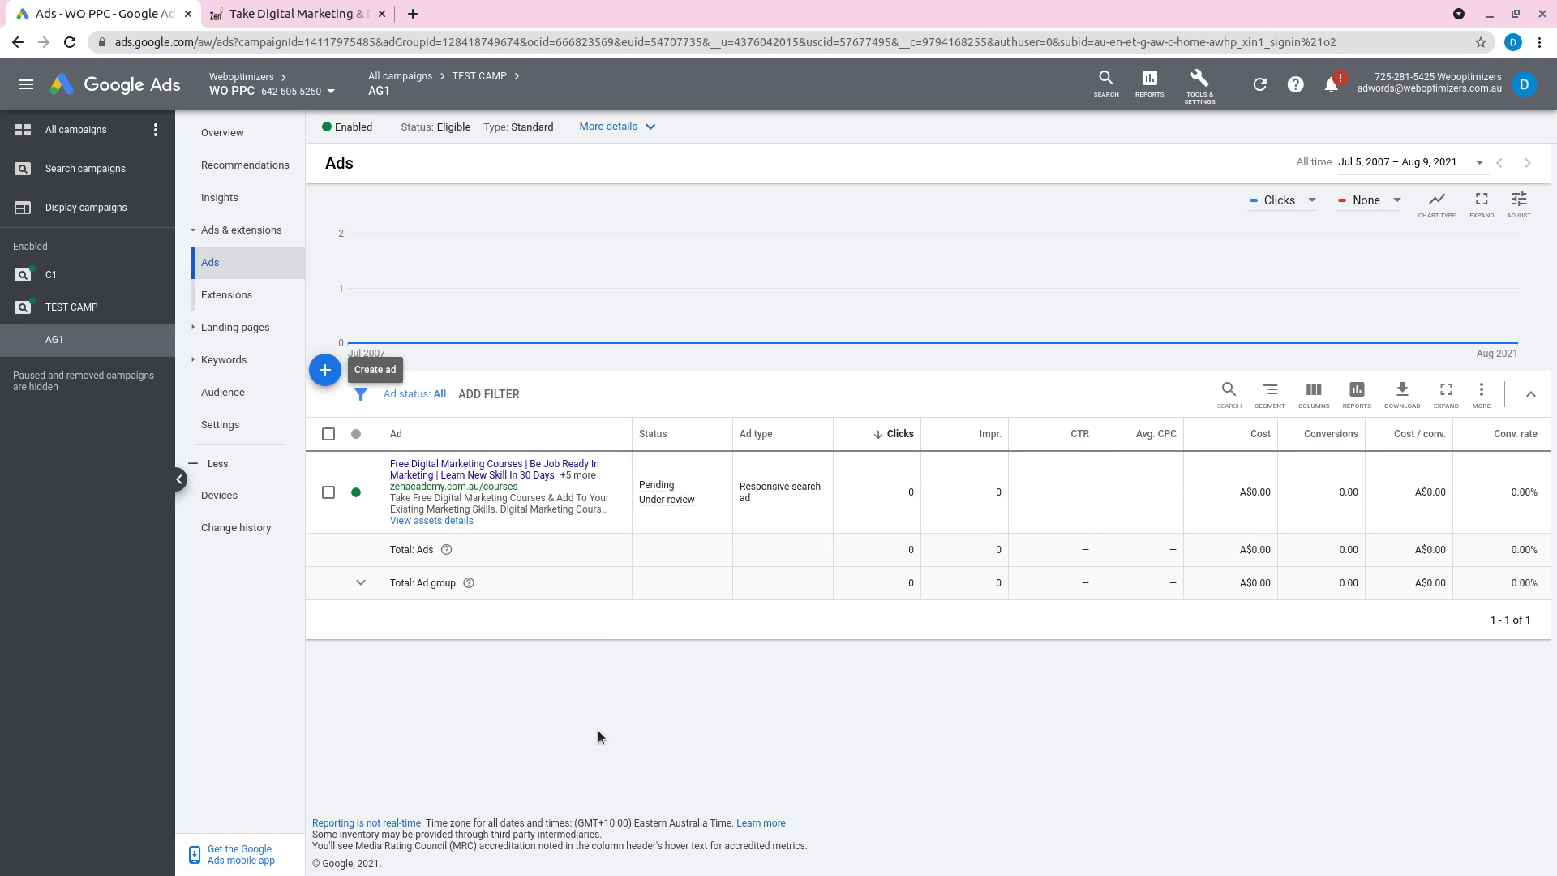
left_click(471, 475)
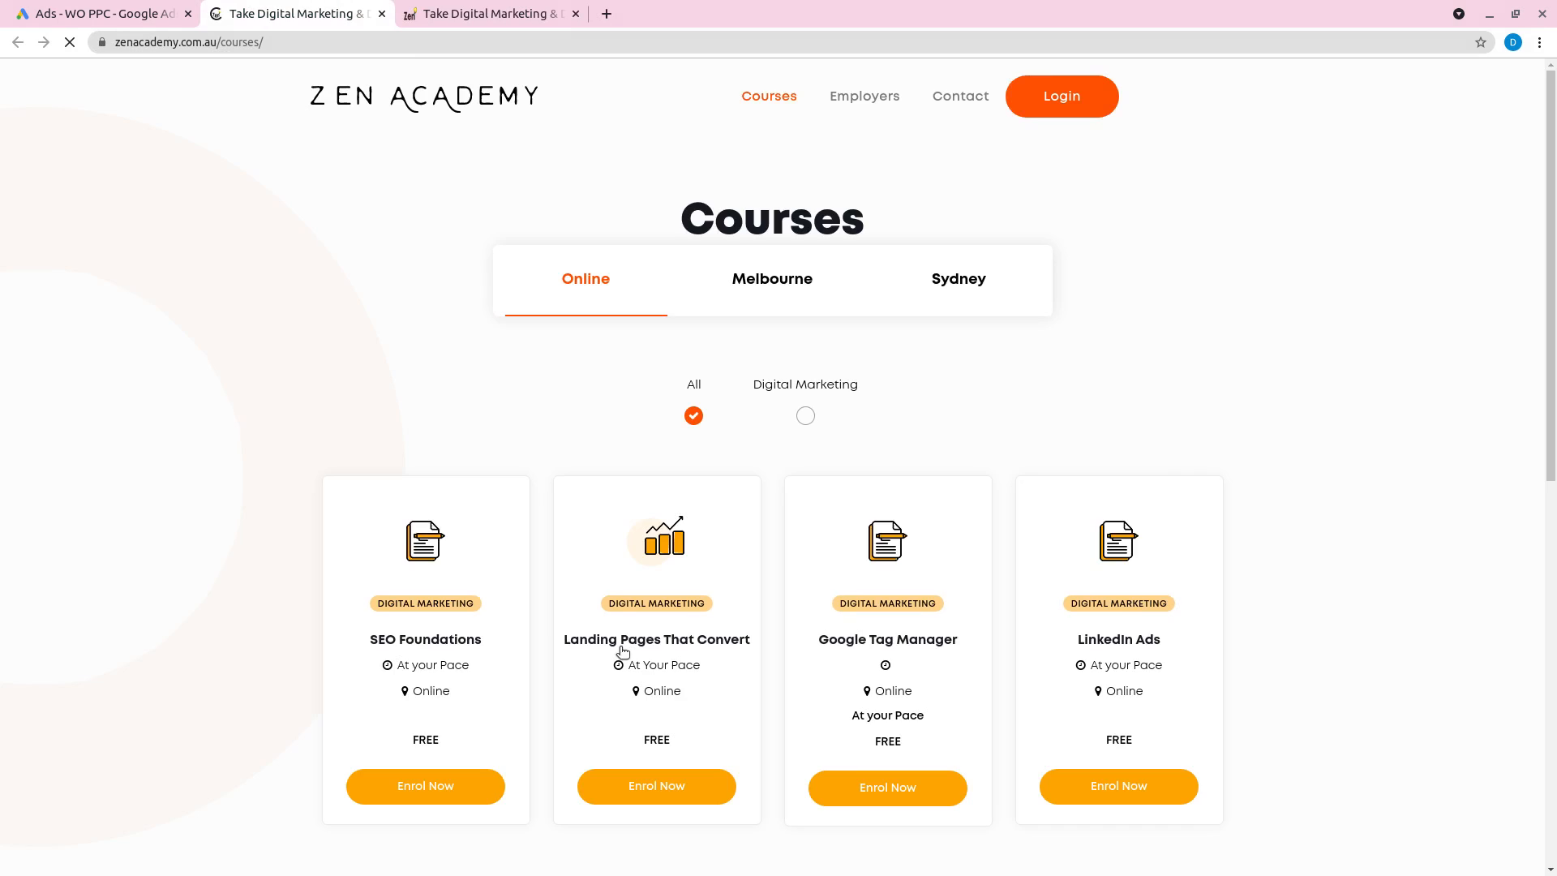
left_click(381, 14)
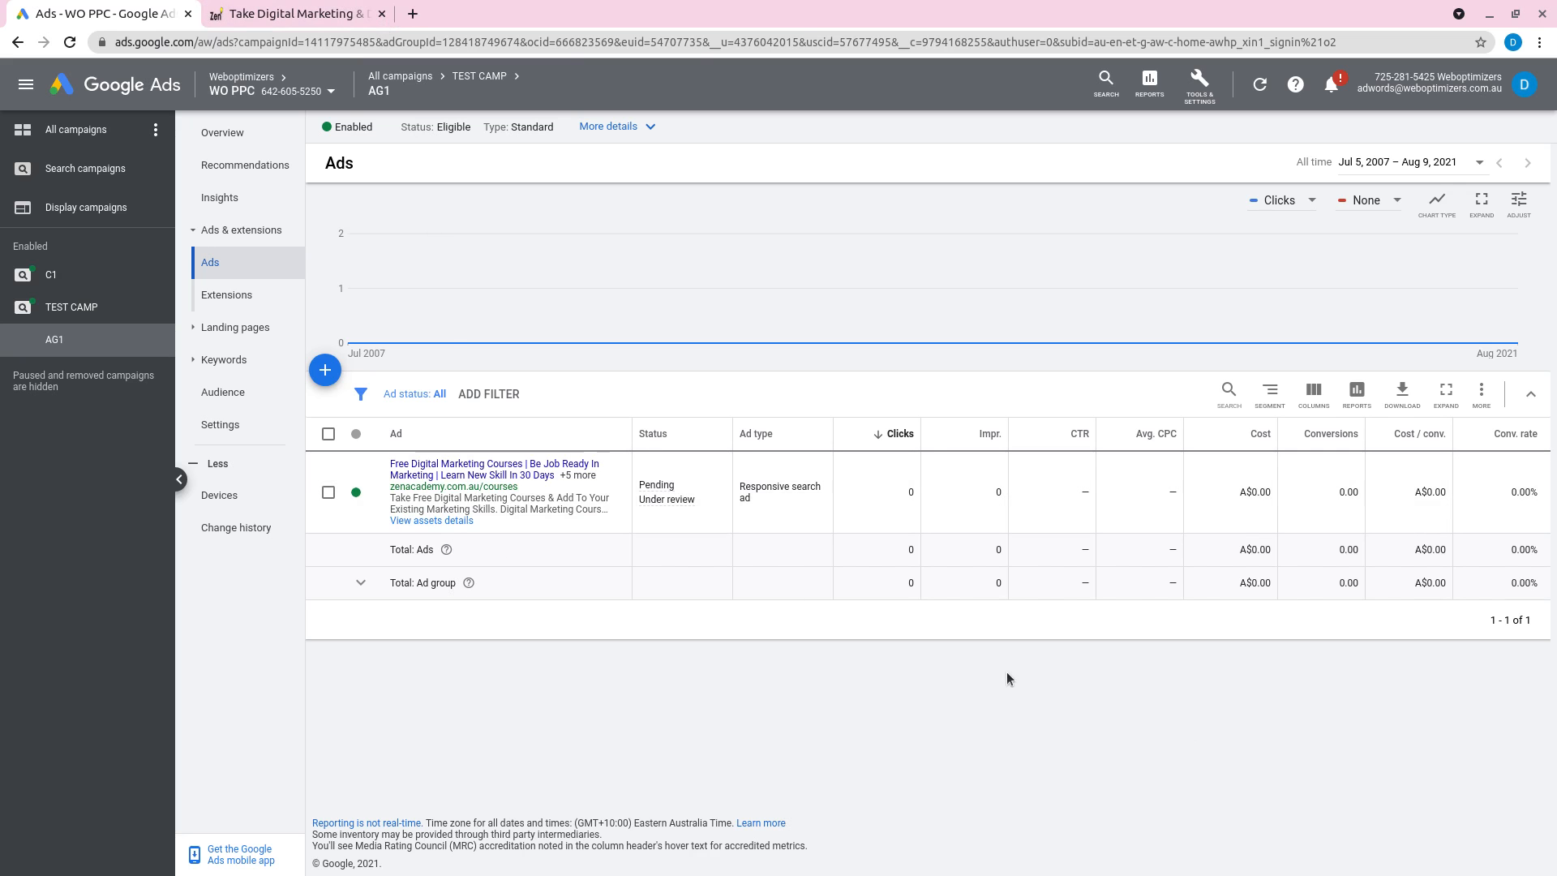